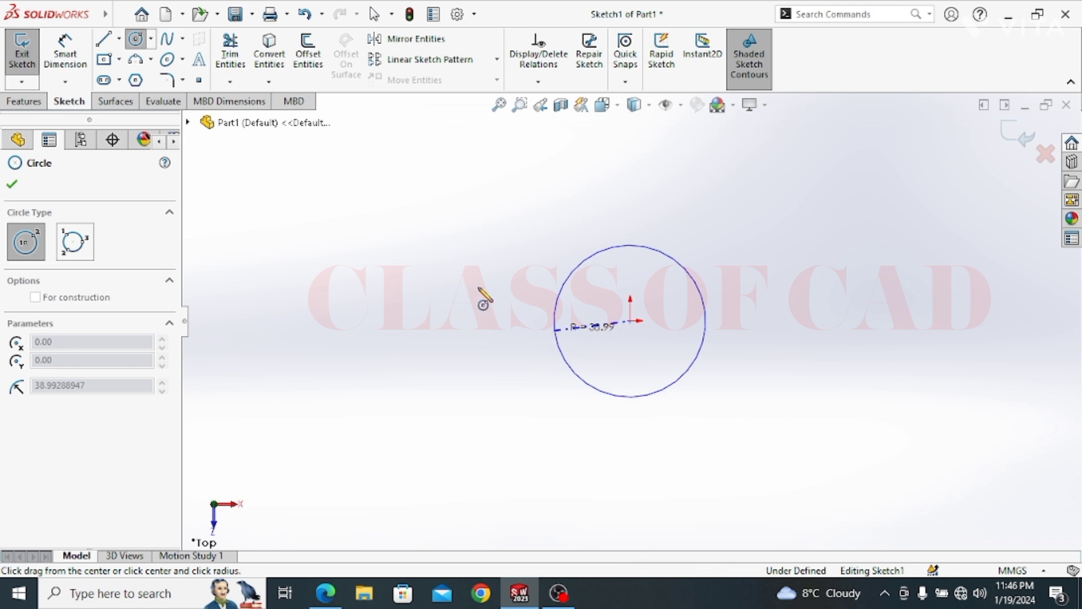
Dimension the circle centred on the origin with a diameter of 53 mm
click(65, 53)
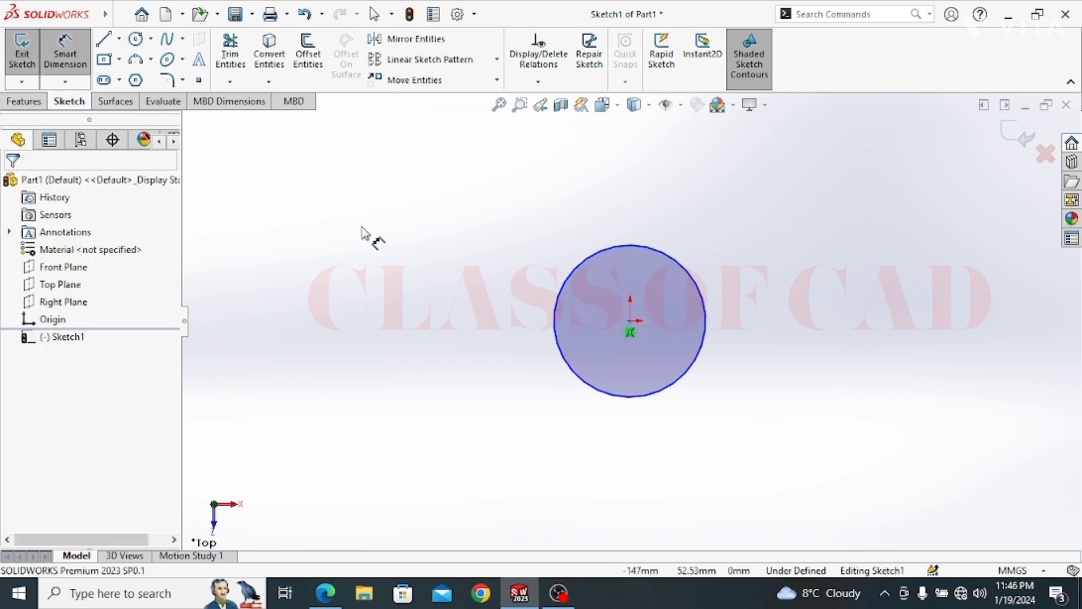
click(558, 307)
click(480, 318)
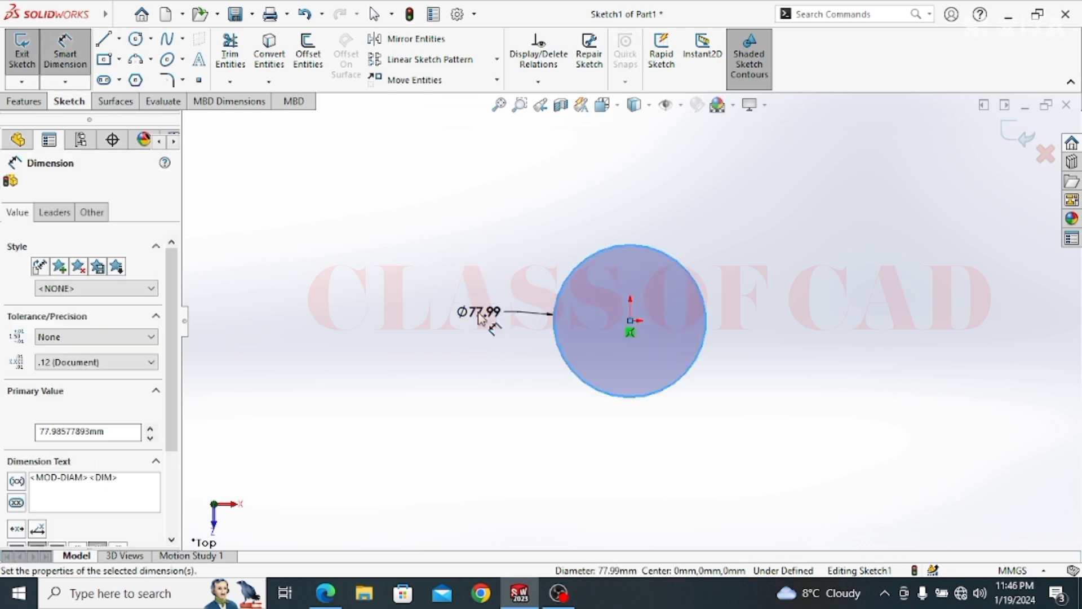
text(53)
key(Return)
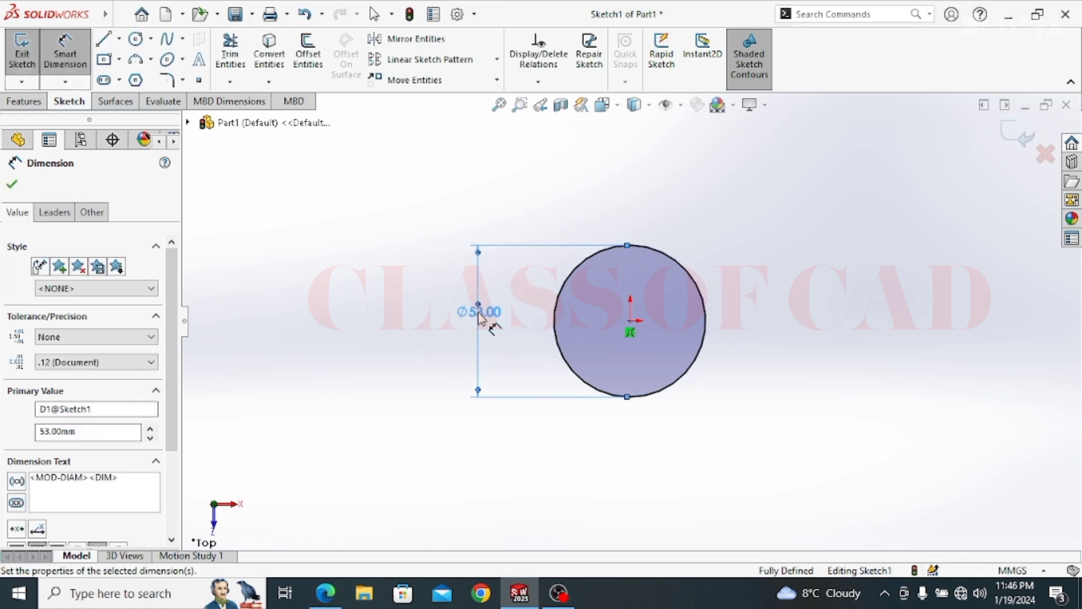
key(Escape)
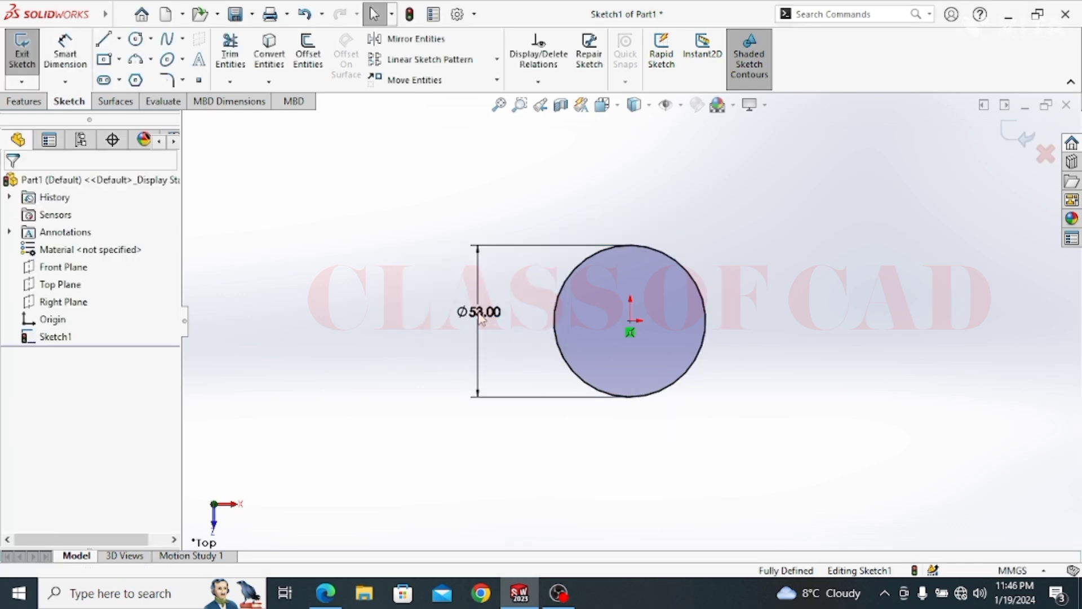
Extrude the 53 mm circle upward as a blind boss 3 mm deep to form the base disc
click(24, 102)
click(46, 84)
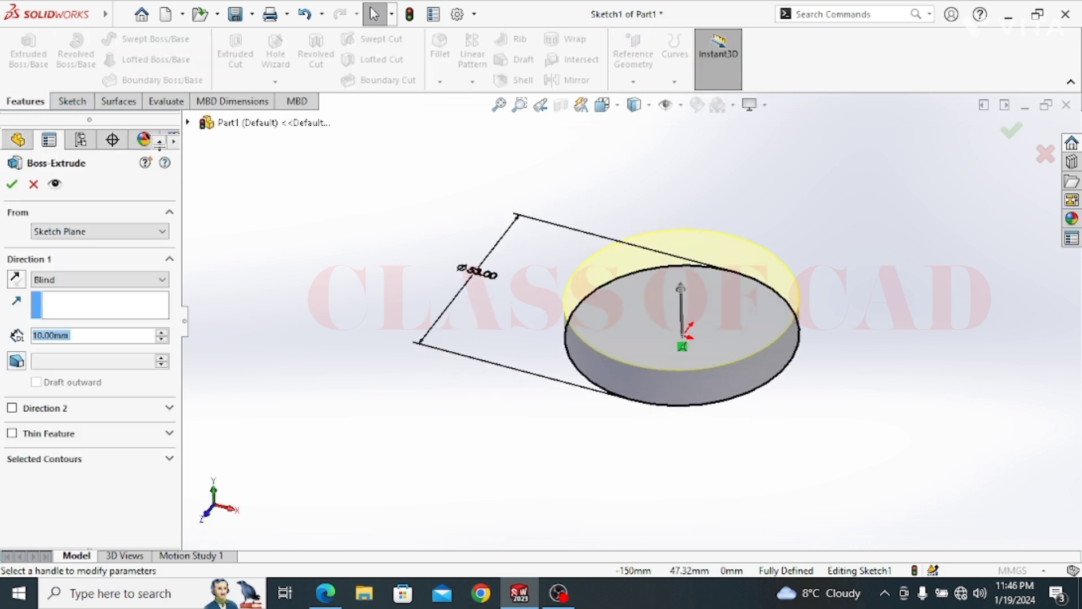
text(2)
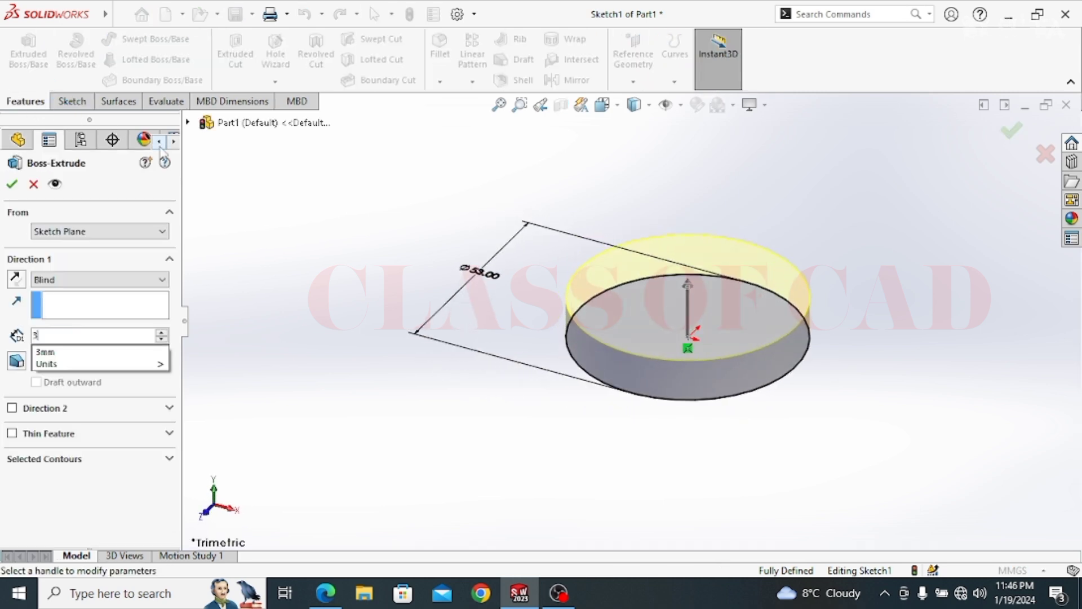
key(Return)
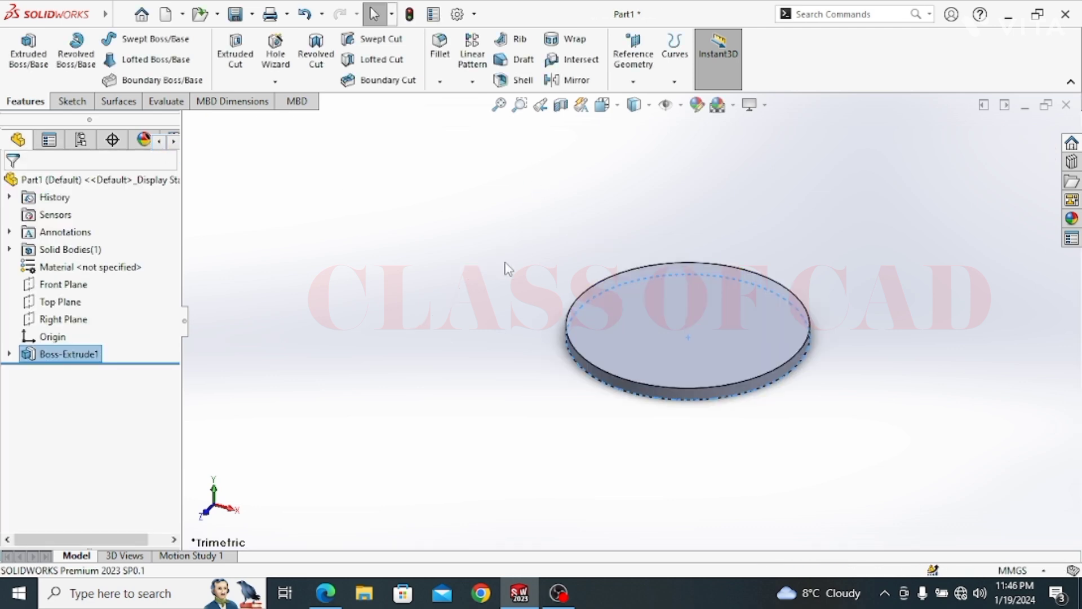
Chamfer the upper outer edge of the base disc with a 1 mm distance at 45 degrees
click(440, 81)
click(468, 120)
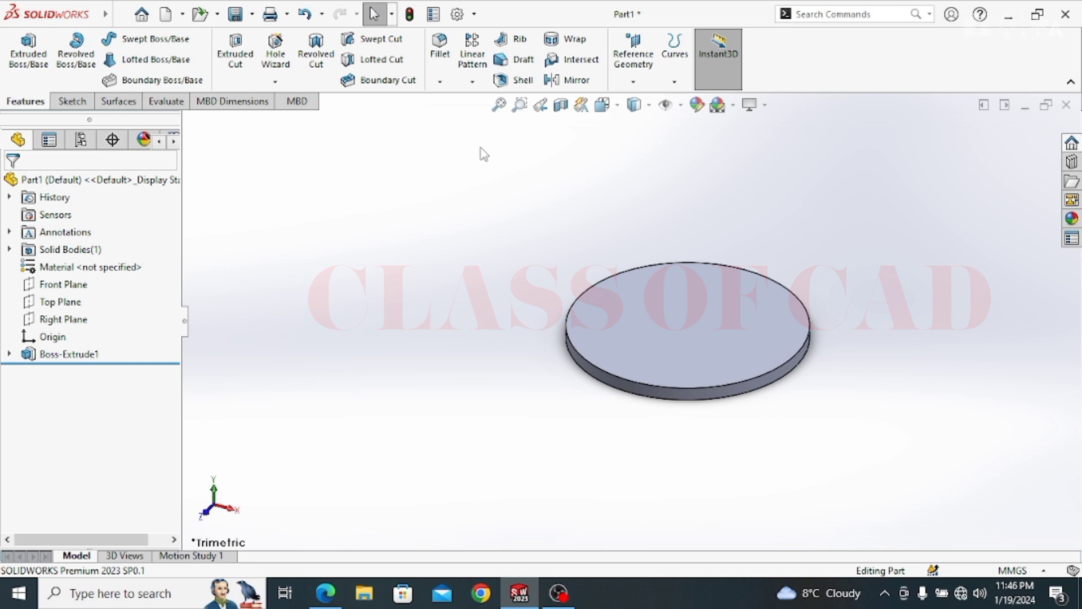
click(578, 349)
click(78, 504)
text(1)
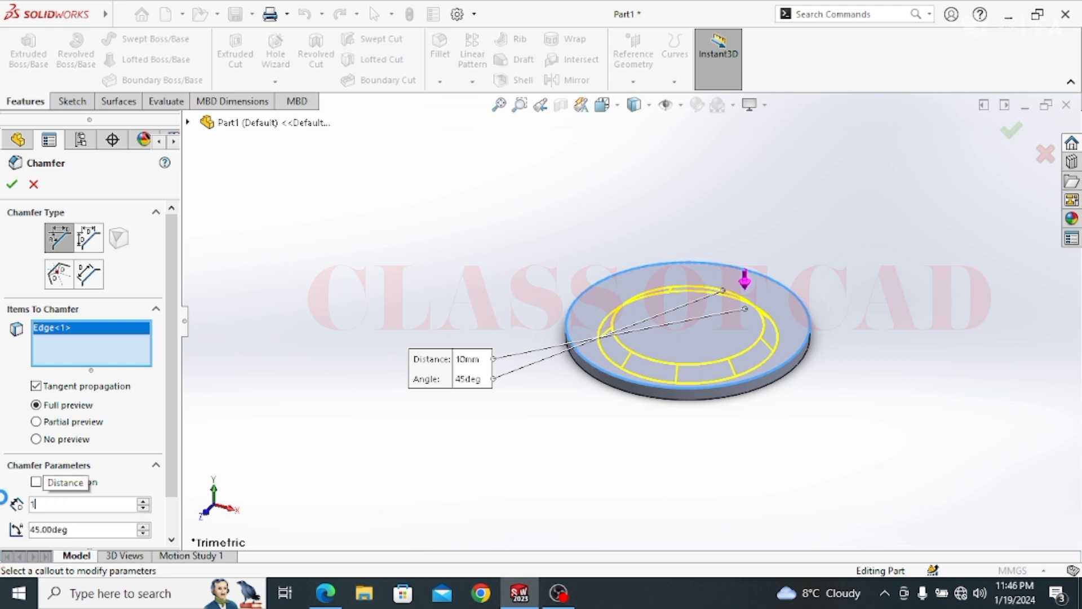
key(Return)
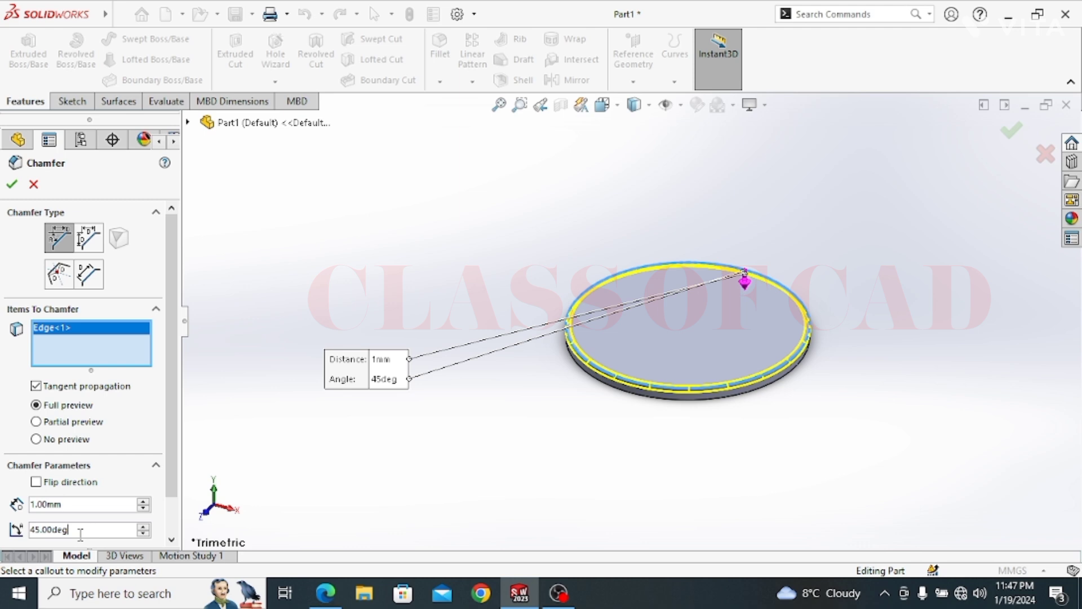
click(12, 185)
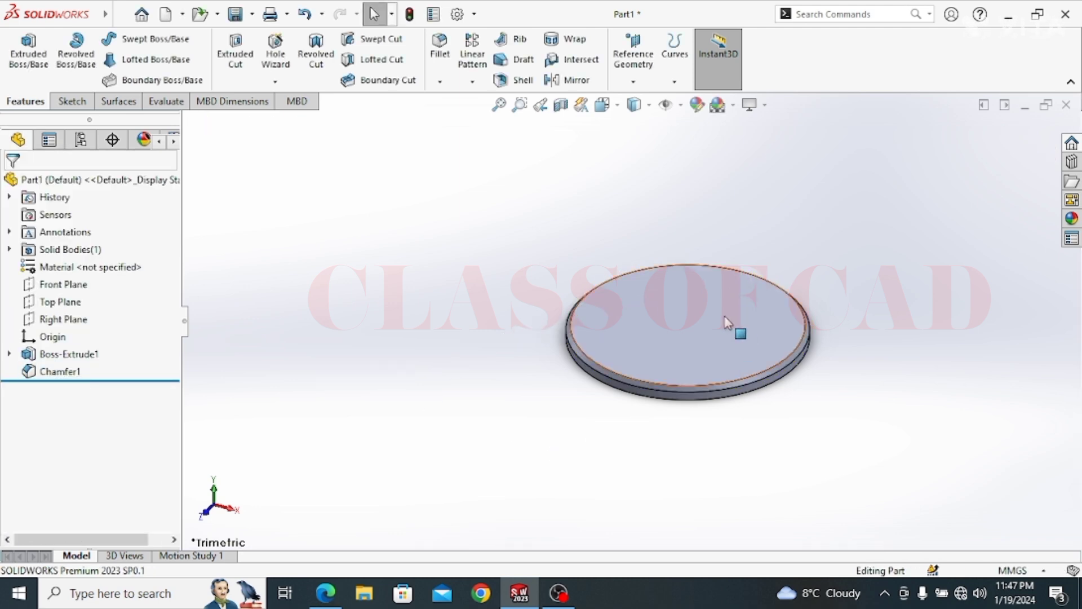
Start a sketch on the disc's top face and draw a circle of about 10.2 mm radius centred on the origin
click(693, 321)
click(763, 277)
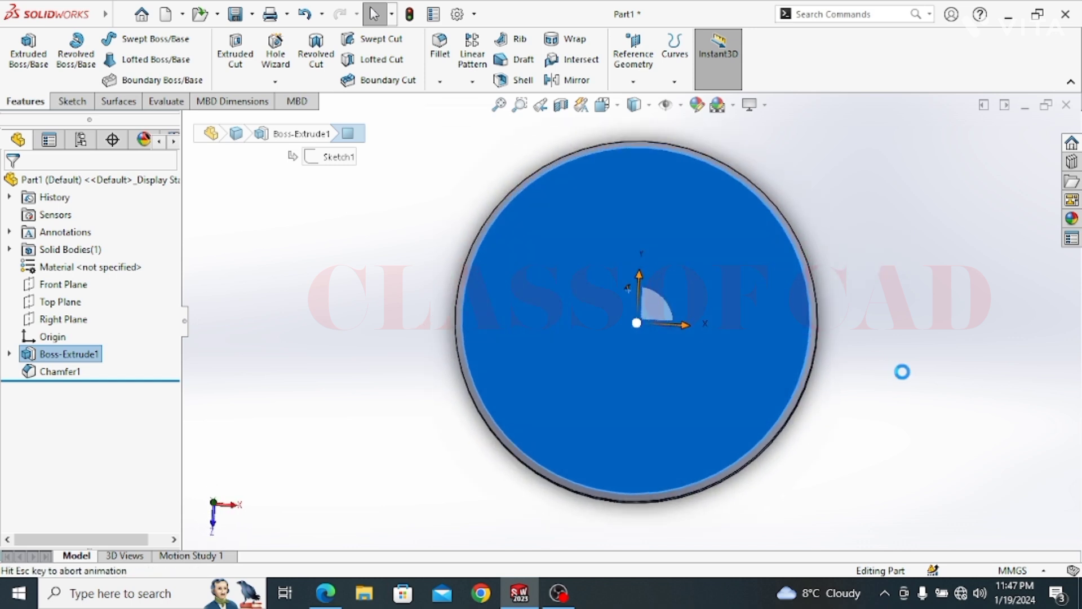
click(136, 40)
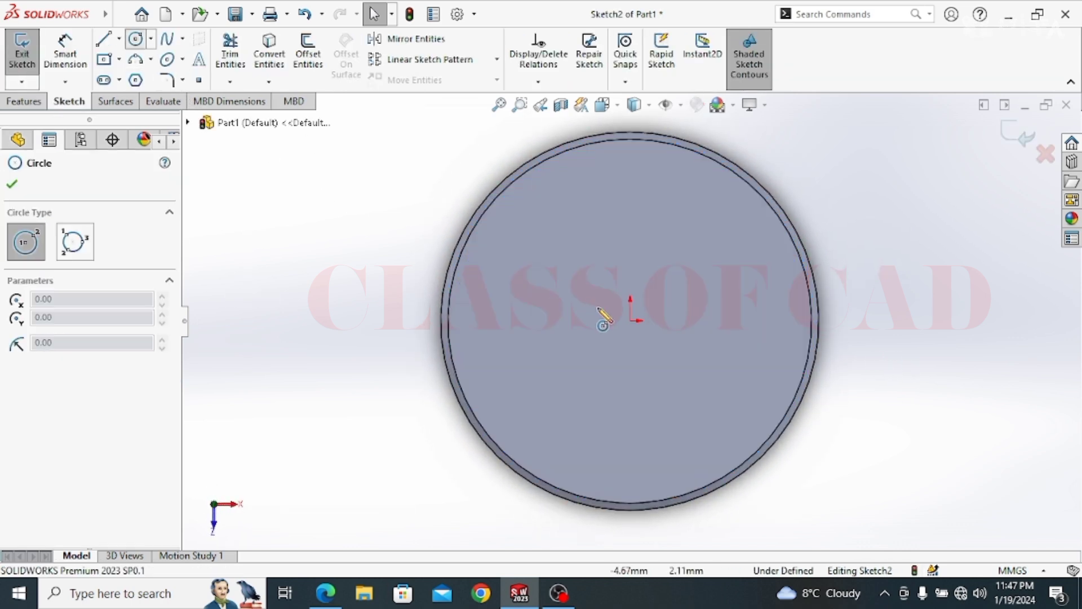
click(630, 320)
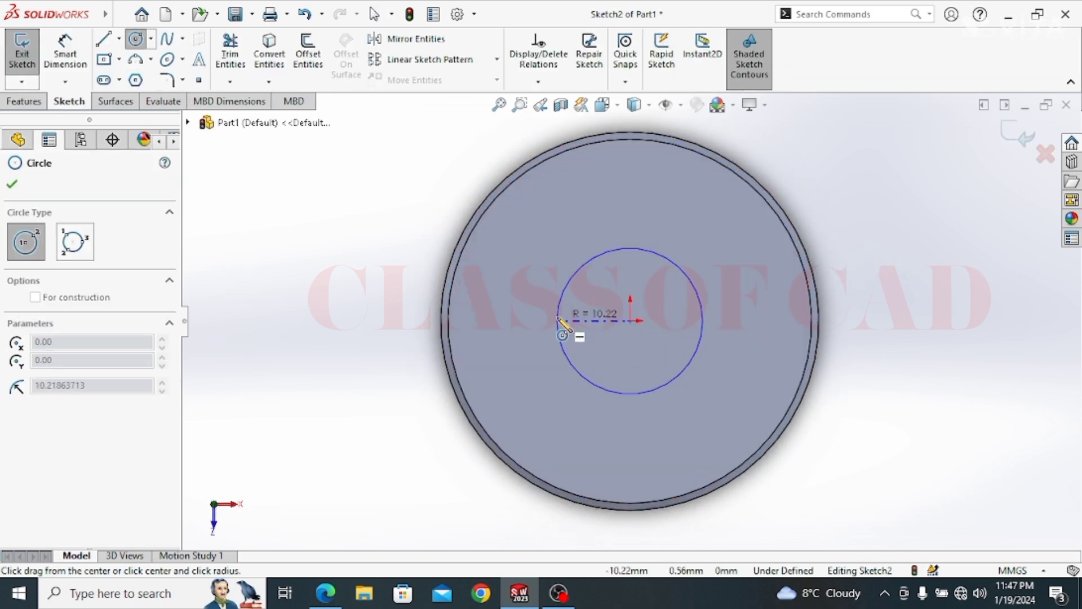
click(561, 325)
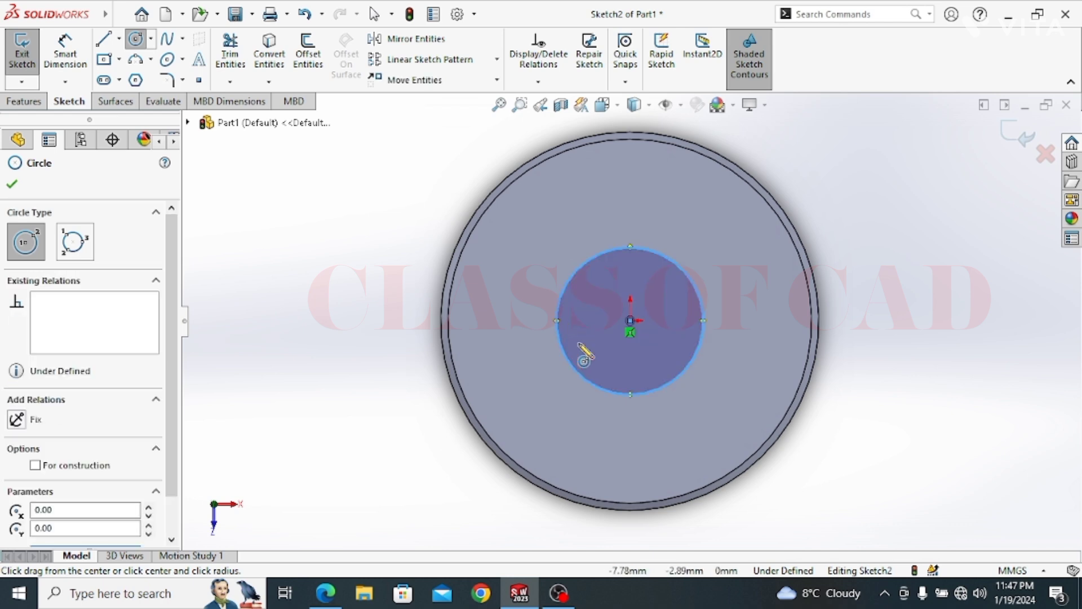
key(Escape)
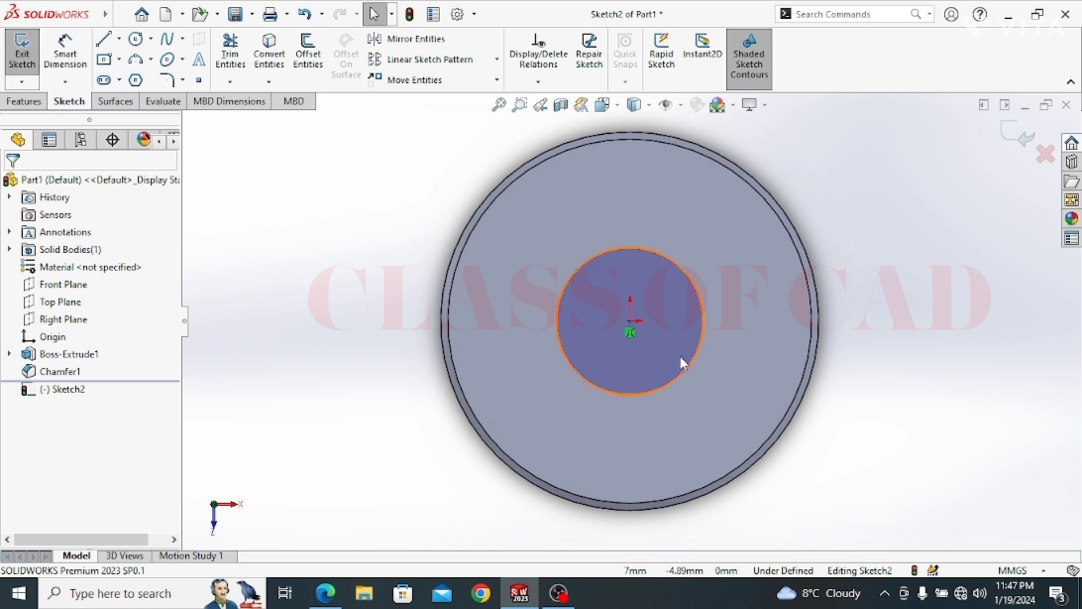
Dimension the new circle on the disc's top face with a diameter of 25 mm
click(65, 54)
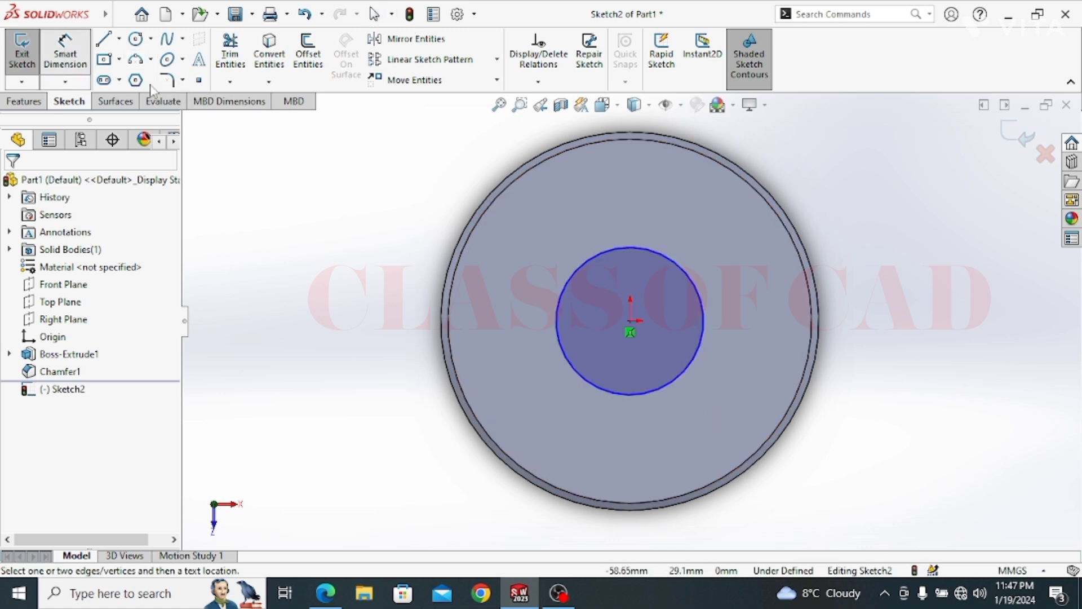
click(571, 279)
click(398, 272)
text(25)
key(Return)
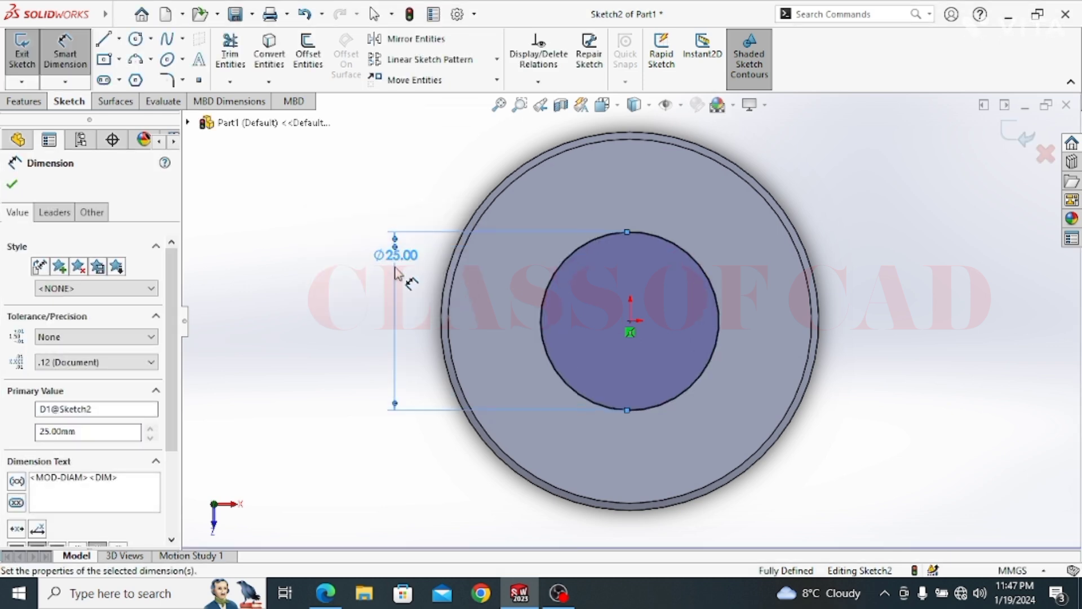
key(Escape)
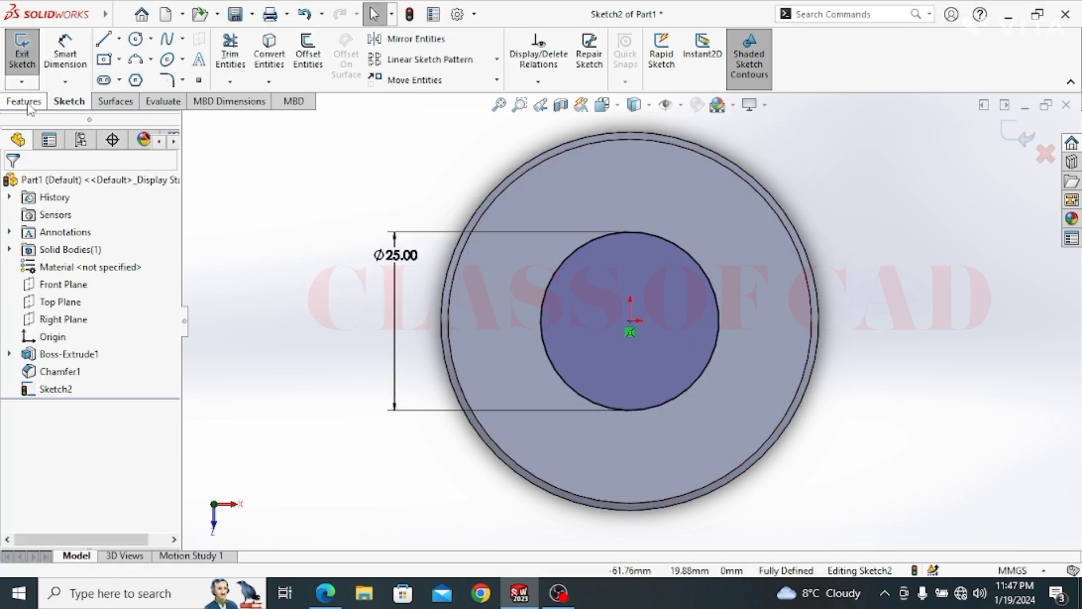
Check the height dimensions in section B-B of the Part1.pdf drawing in the browser, and extrude the 25 mm circle 29 mm upward, merged with the disc
click(23, 100)
click(29, 56)
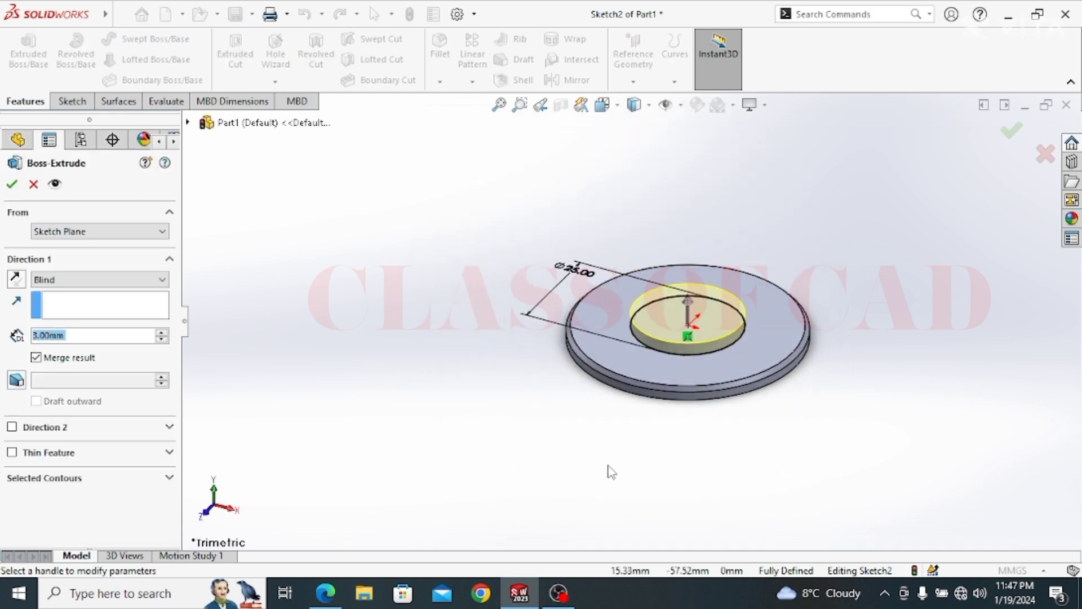
click(326, 592)
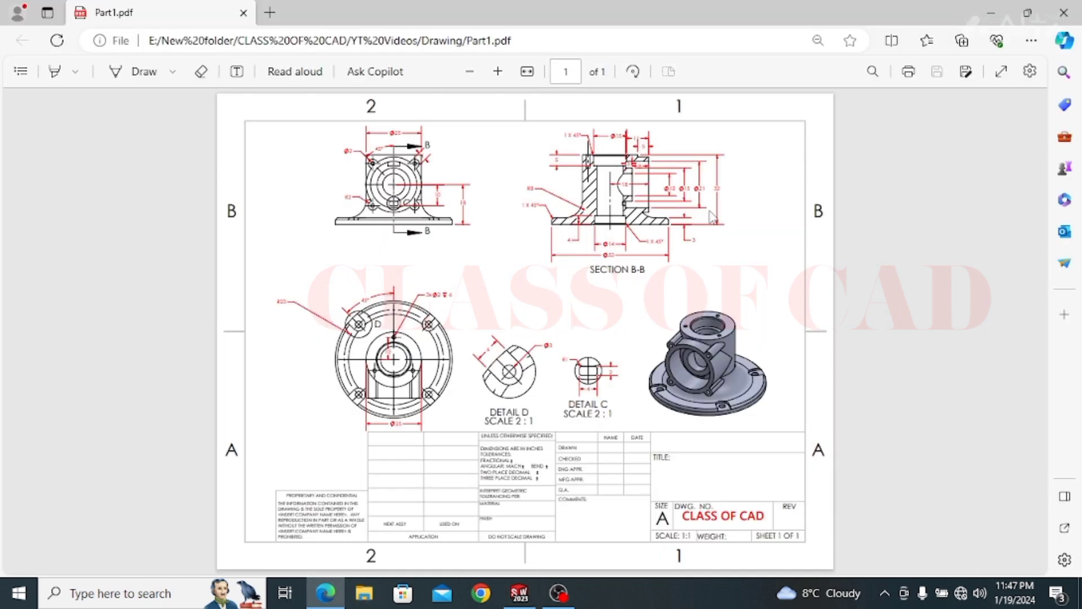
ctrl+scroll(712, 212, up, 3)
middle_drag(804, 234, 831, 200)
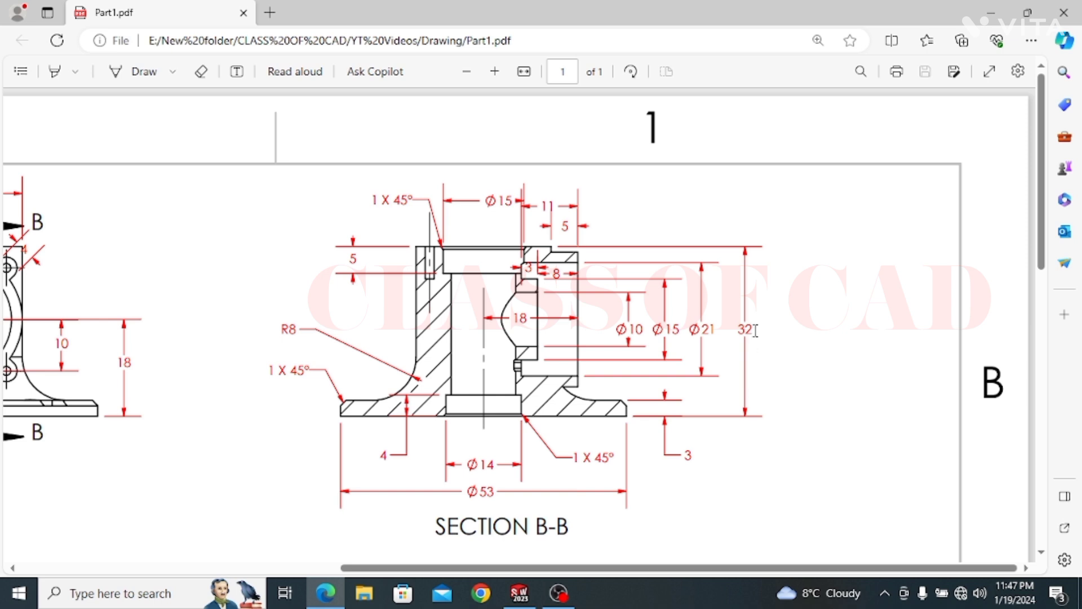
click(1002, 20)
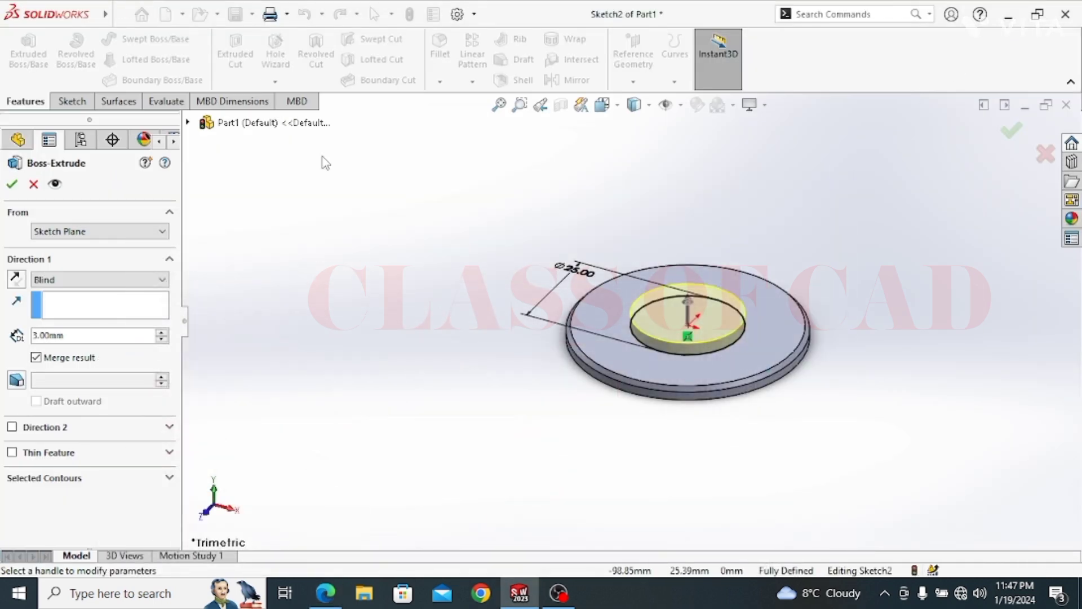
text(29)
key(Return)
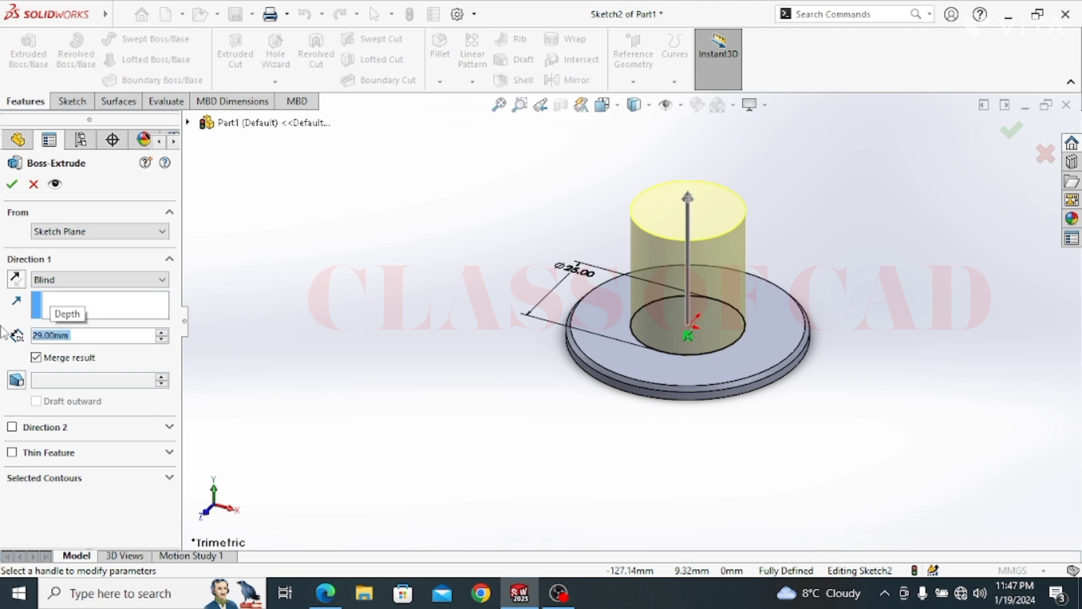
click(12, 180)
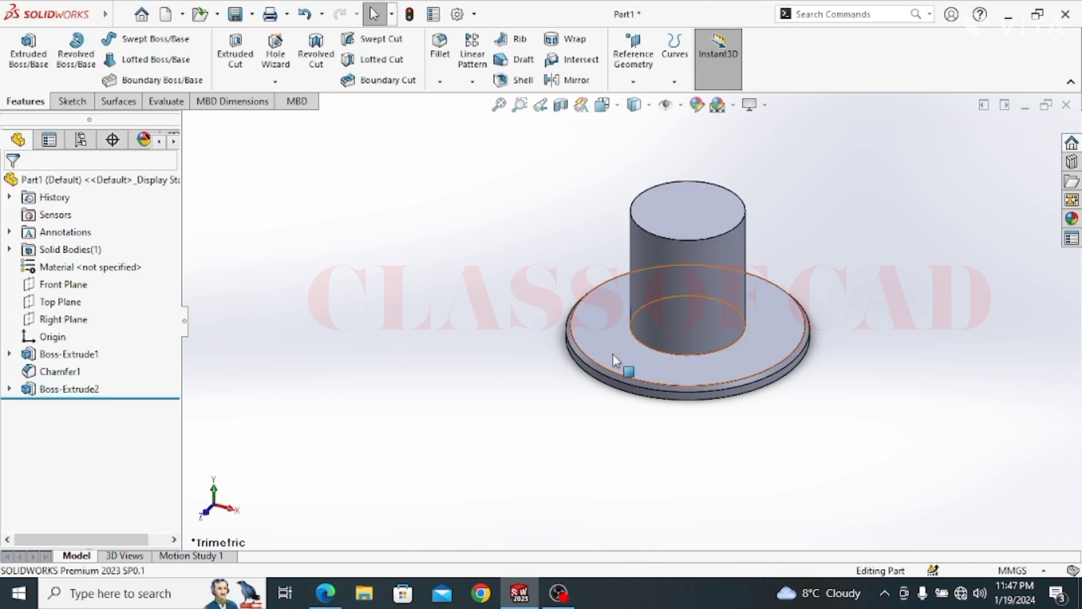
Create a reference plane parallel to the Front Plane, offset 18 mm towards the front of the part
scroll(619, 352, up, 1)
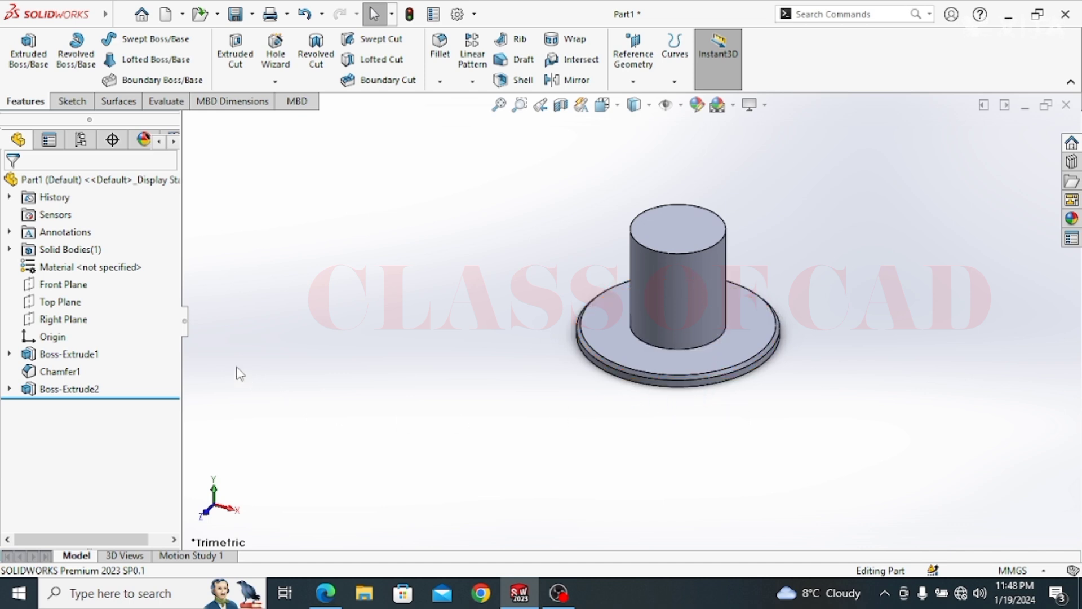
click(63, 284)
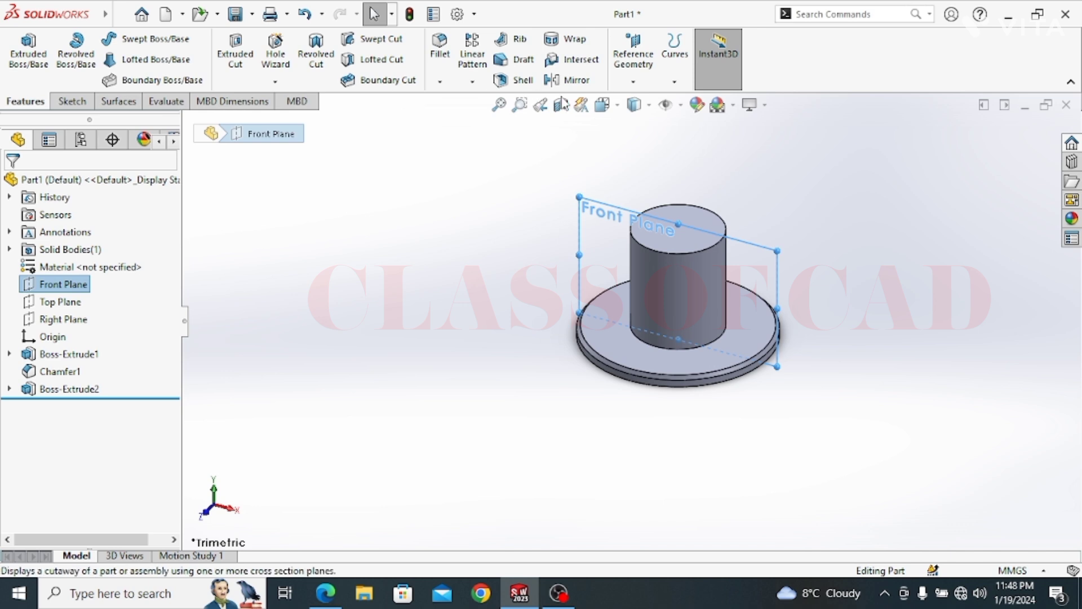
click(633, 59)
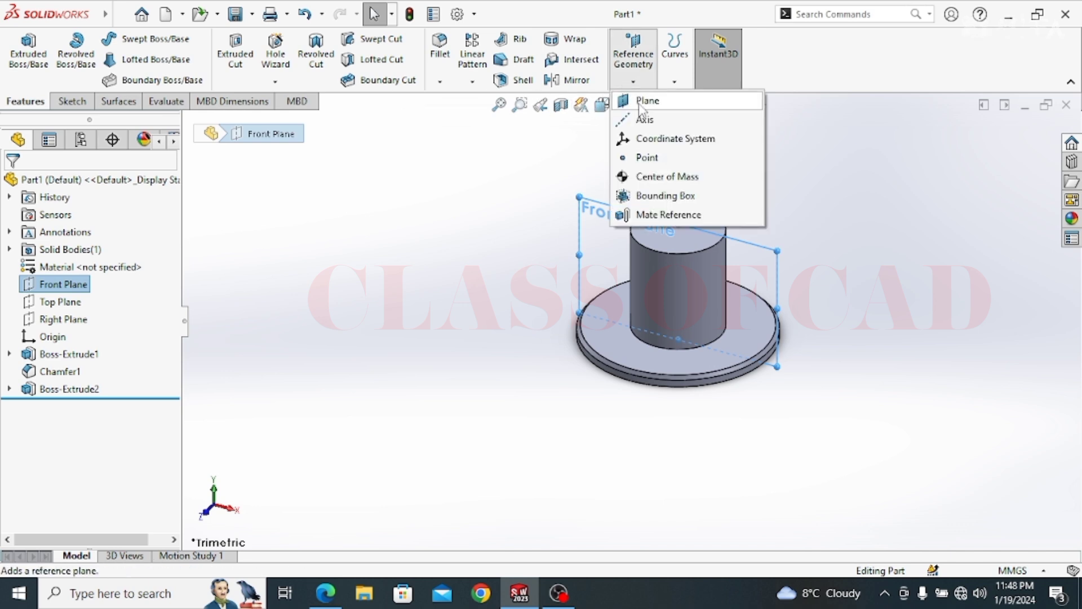
click(643, 101)
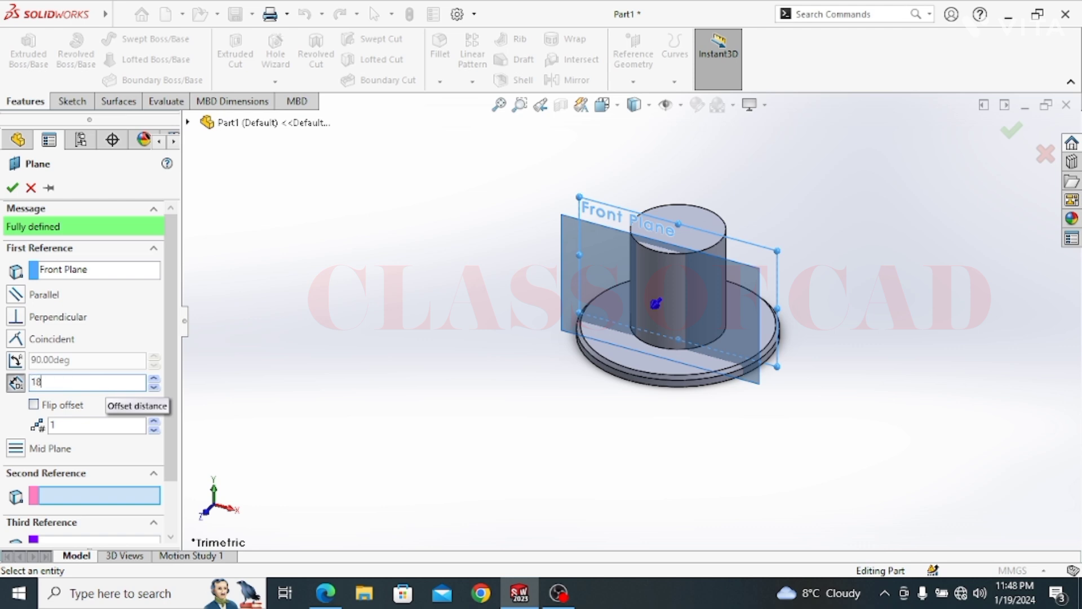
text(18)
key(Return)
click(12, 188)
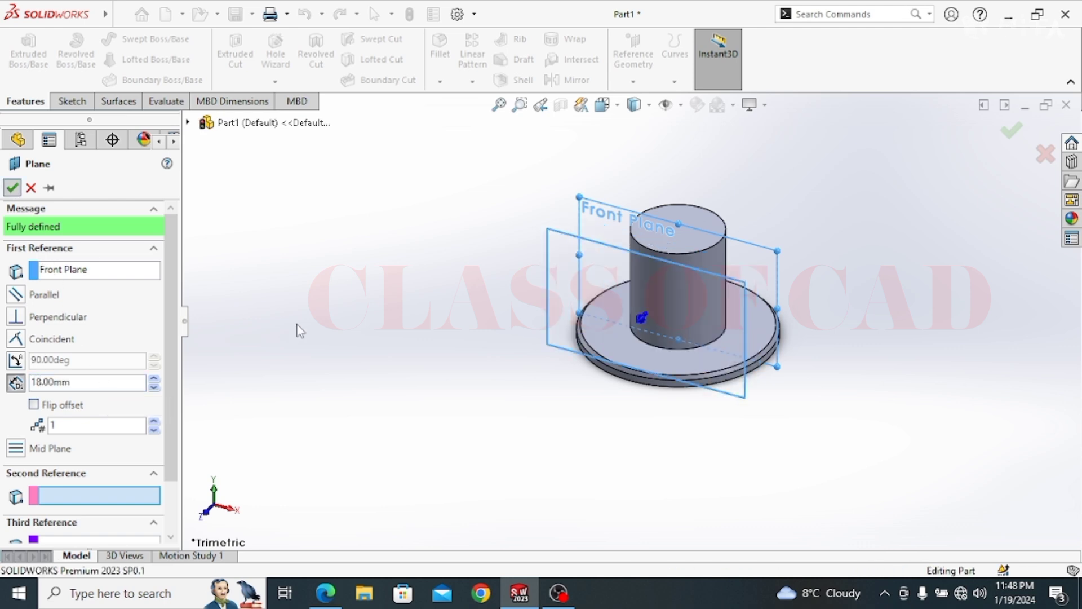
Fillet the edge where the cylinder meets the base disc with a symmetric 8 mm radius
scroll(736, 409, down, 3)
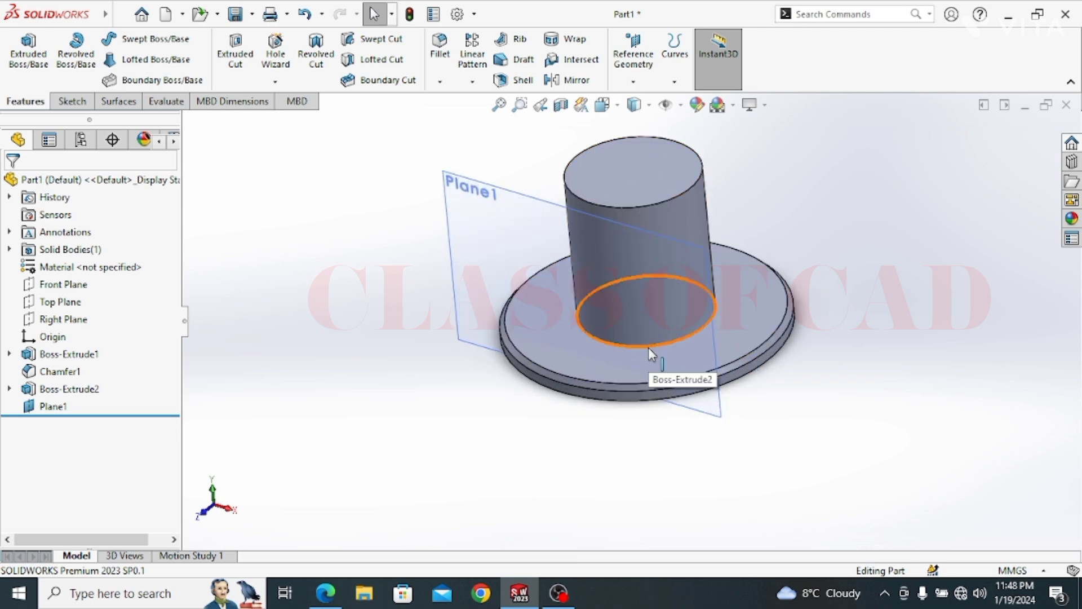
click(648, 347)
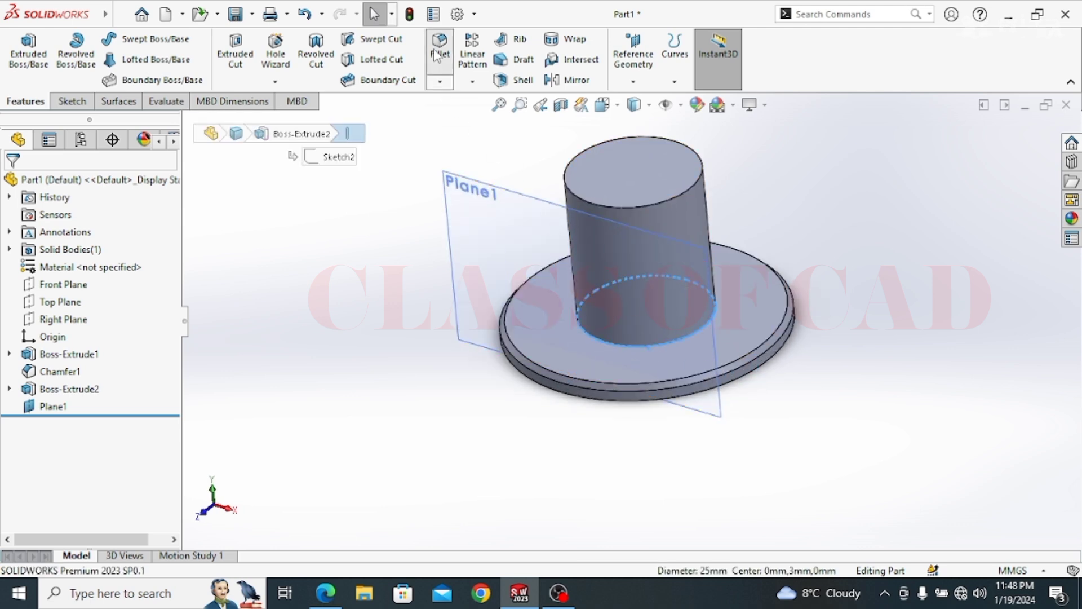
click(442, 73)
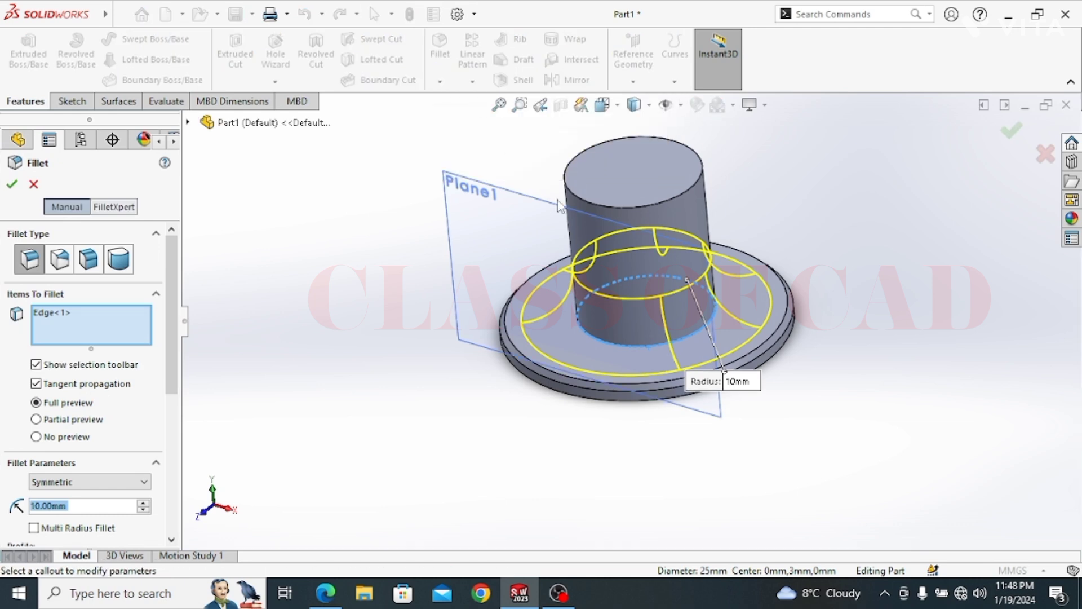
text(8)
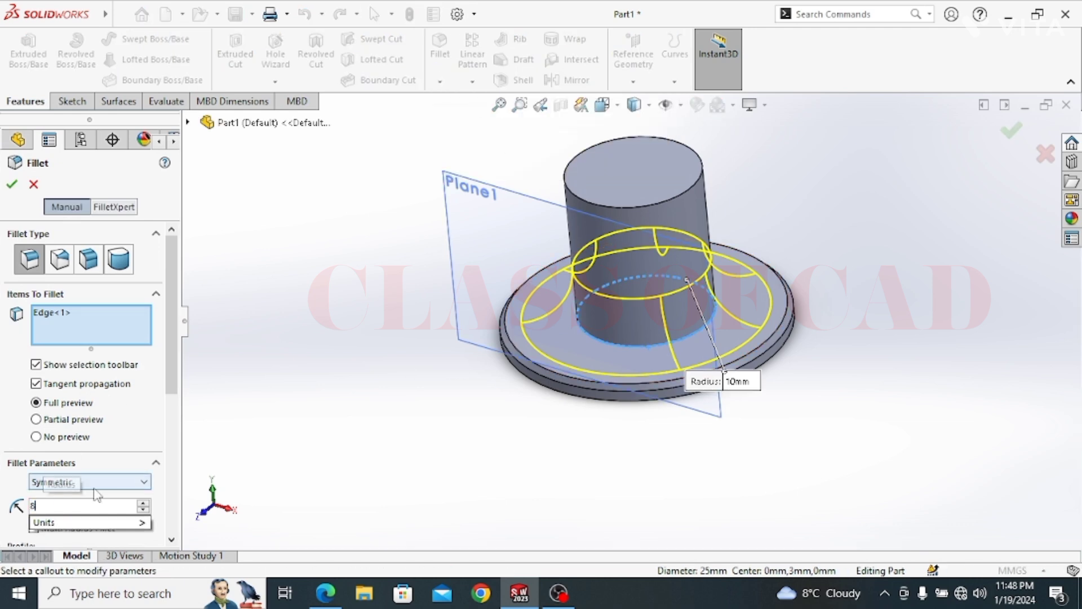
key(Return)
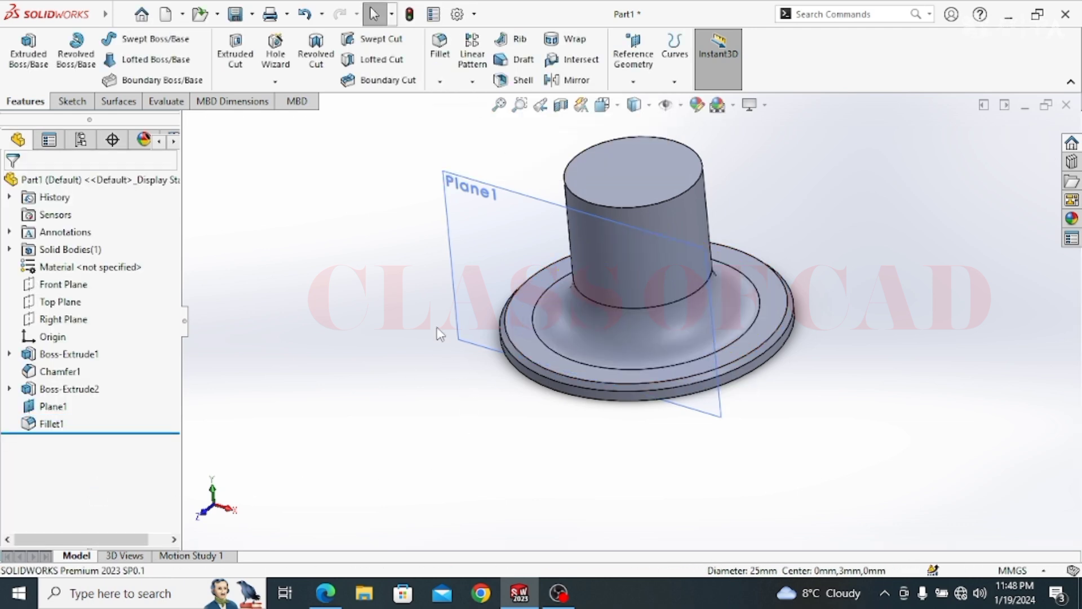
Sketch a circle about 12.3 mm in diameter on the offset plane, centred about 23.5 mm directly above the origin
click(463, 212)
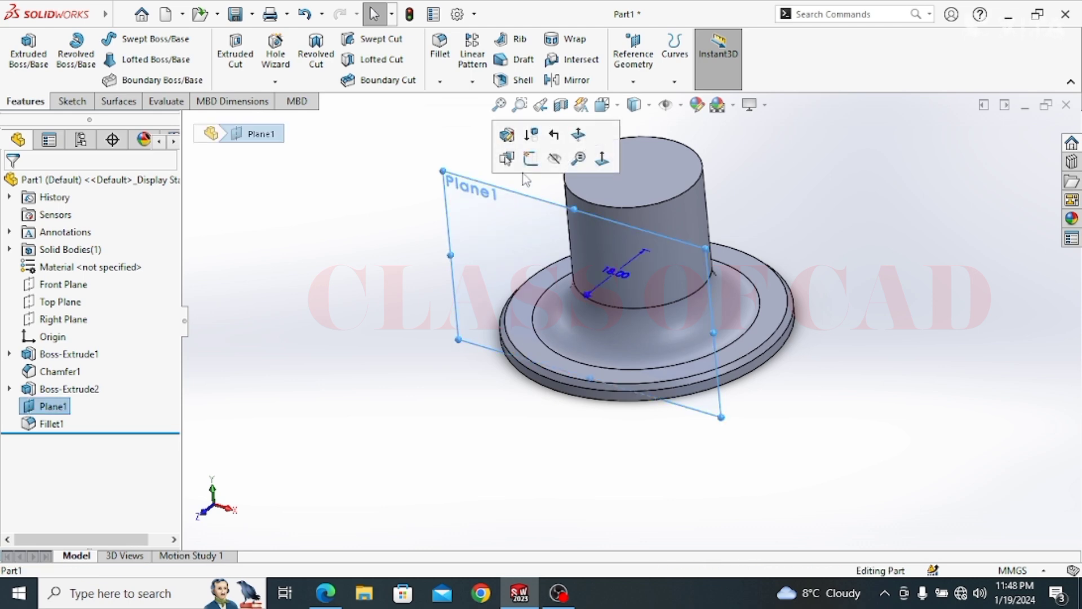
click(529, 159)
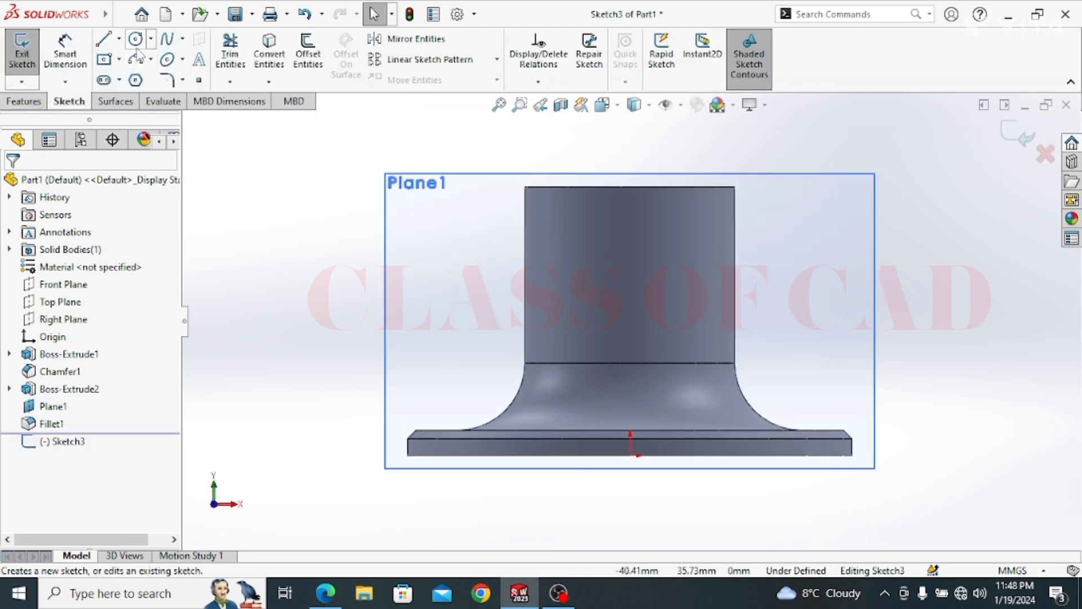
click(136, 40)
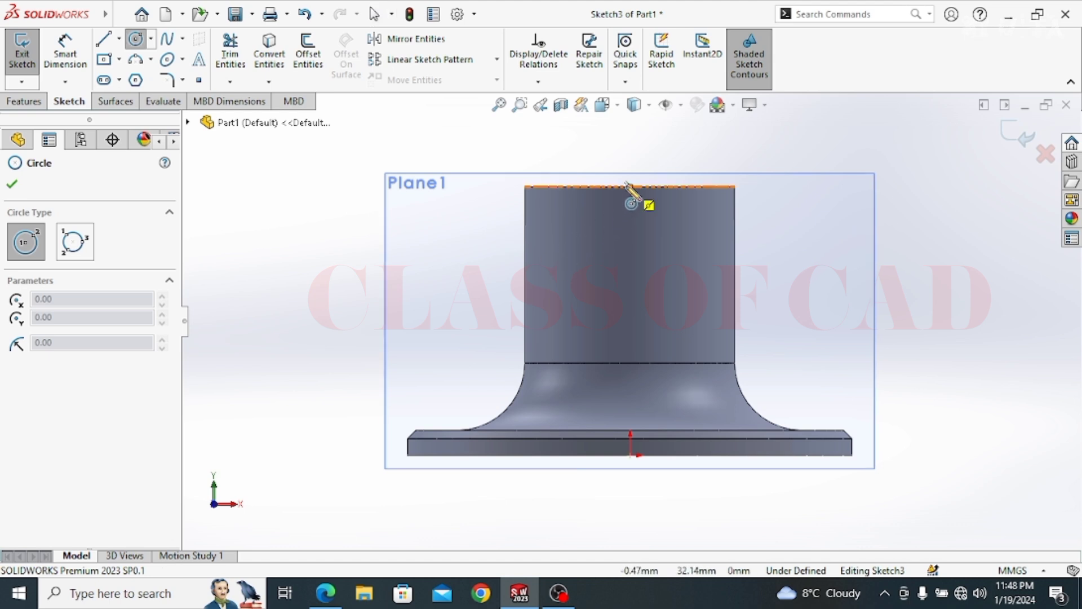
click(630, 258)
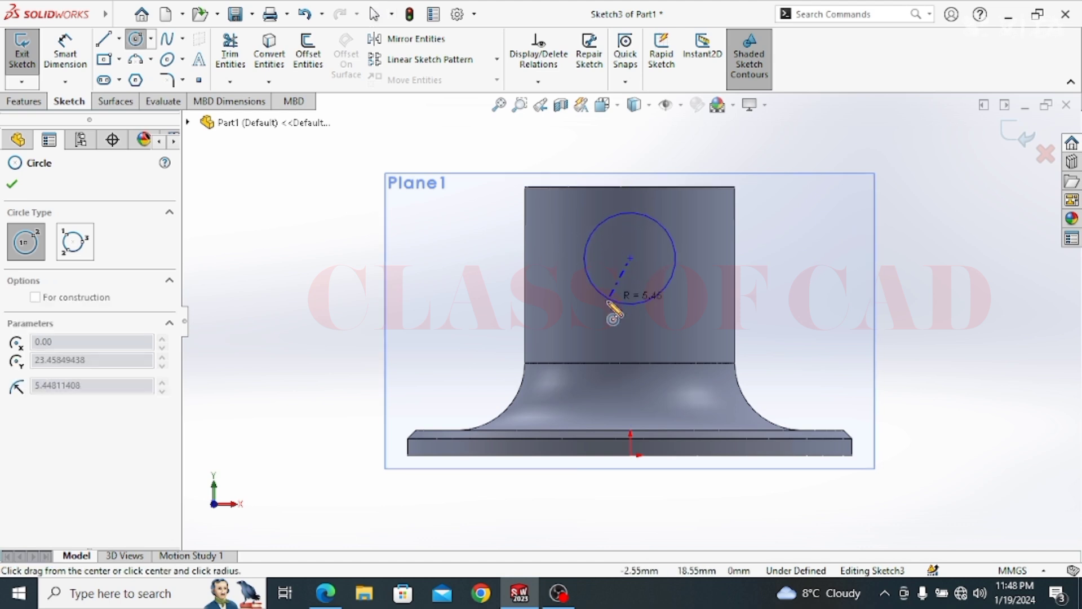
click(630, 309)
Dimension the circle on the offset plane with a diameter of 25 mm
click(65, 55)
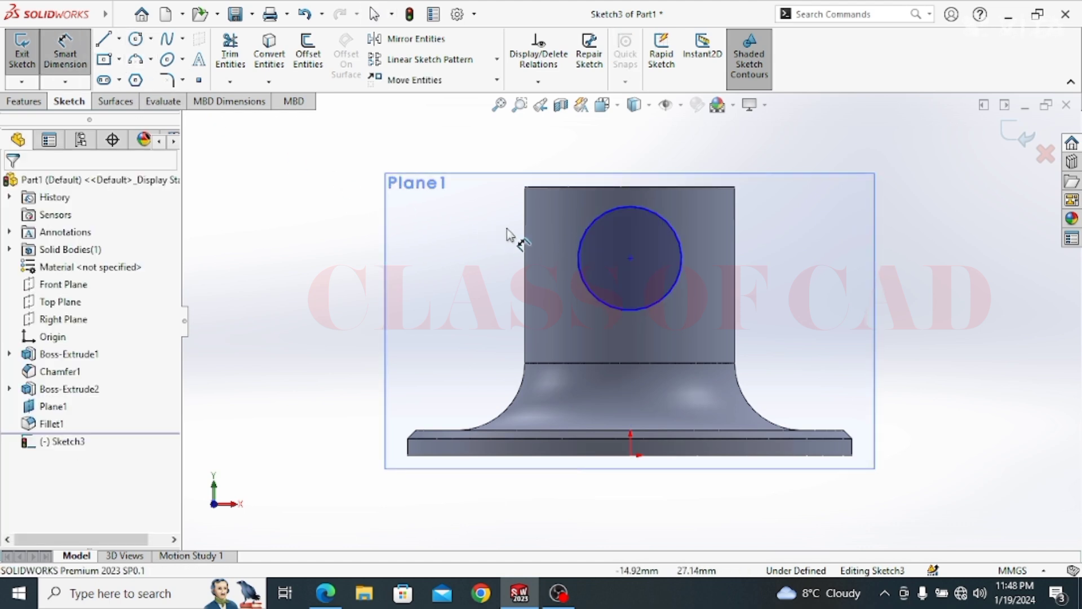
click(575, 261)
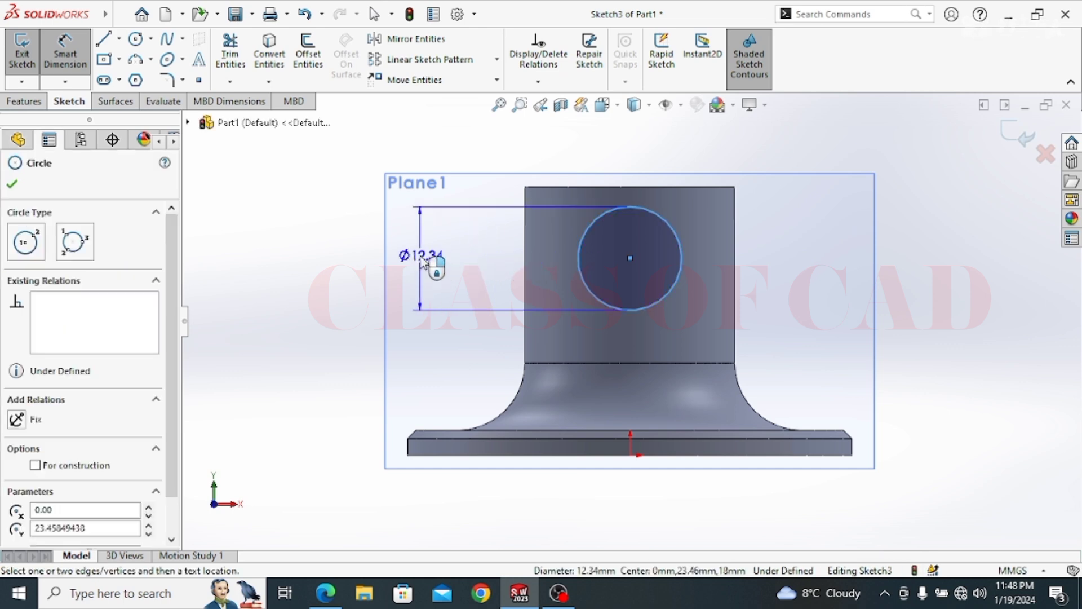
click(444, 267)
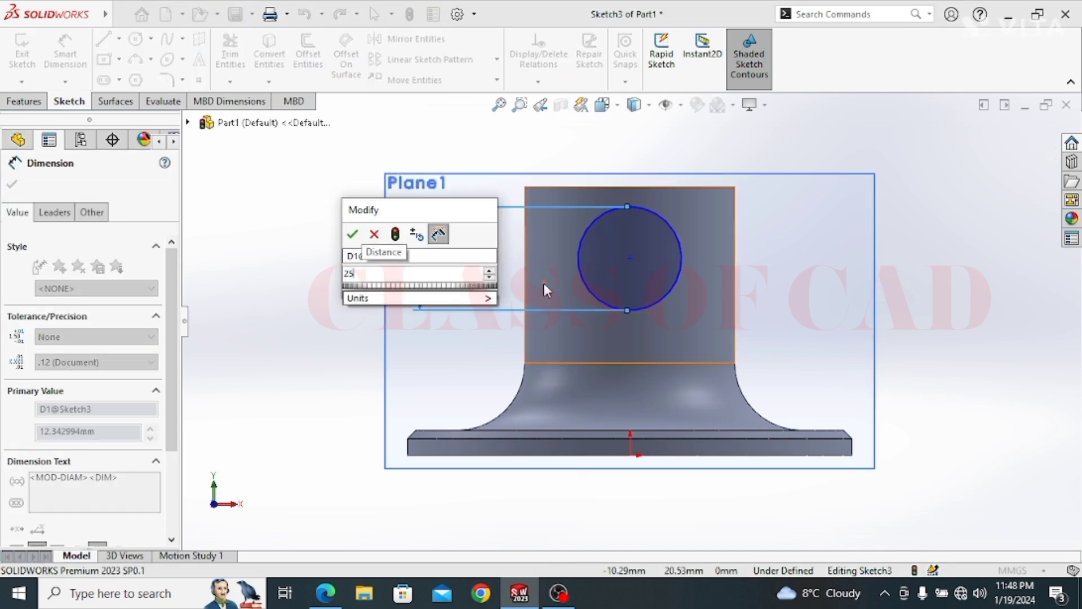
key(Return)
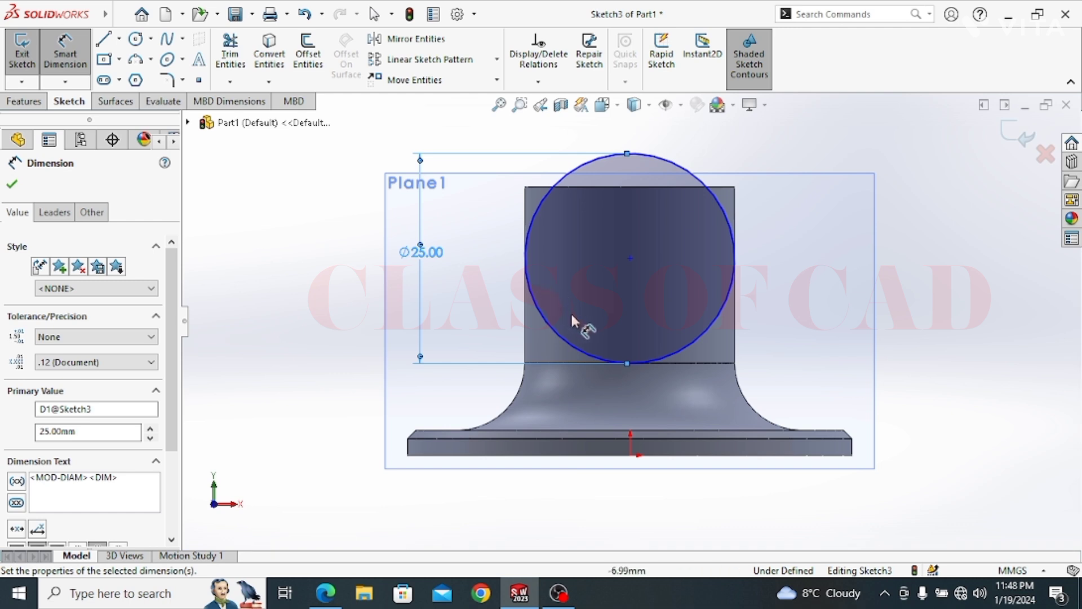
key(Escape)
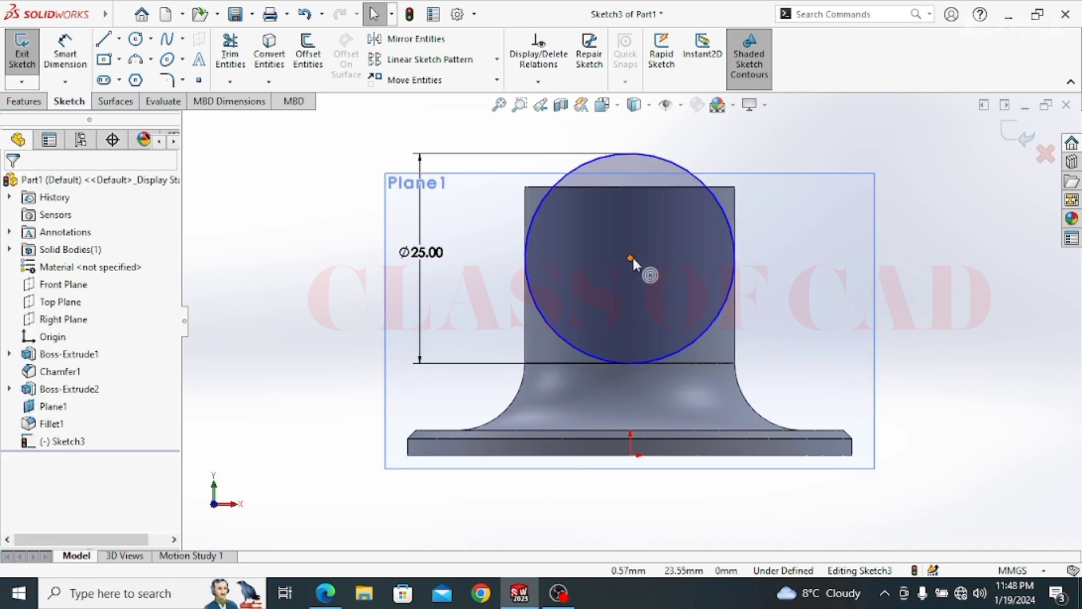
Add a vertical relation between the circle's centre point and the origin
click(631, 258)
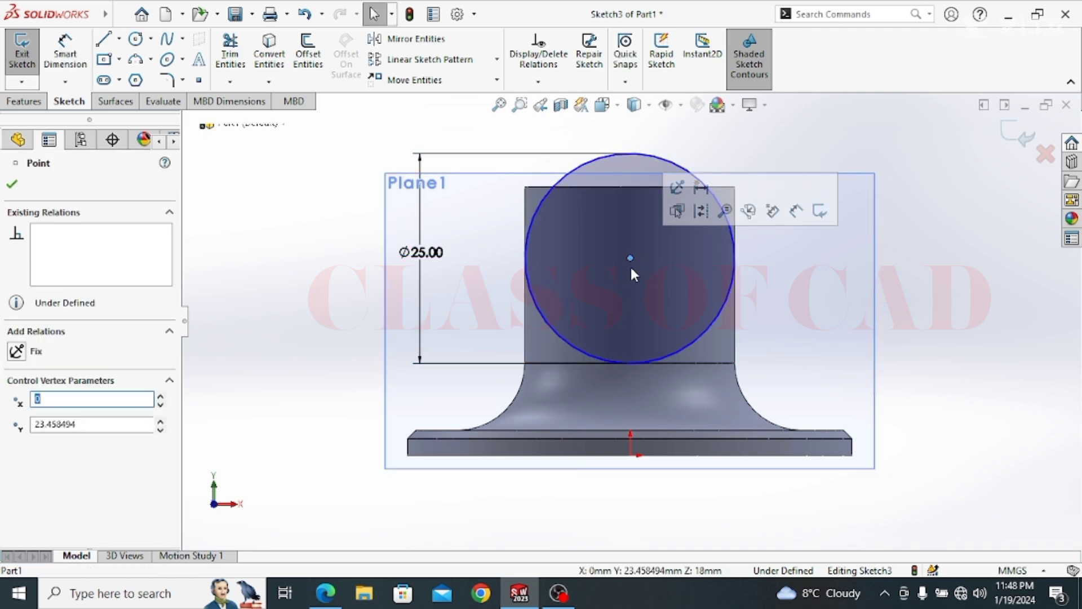
ctrl+click(631, 456)
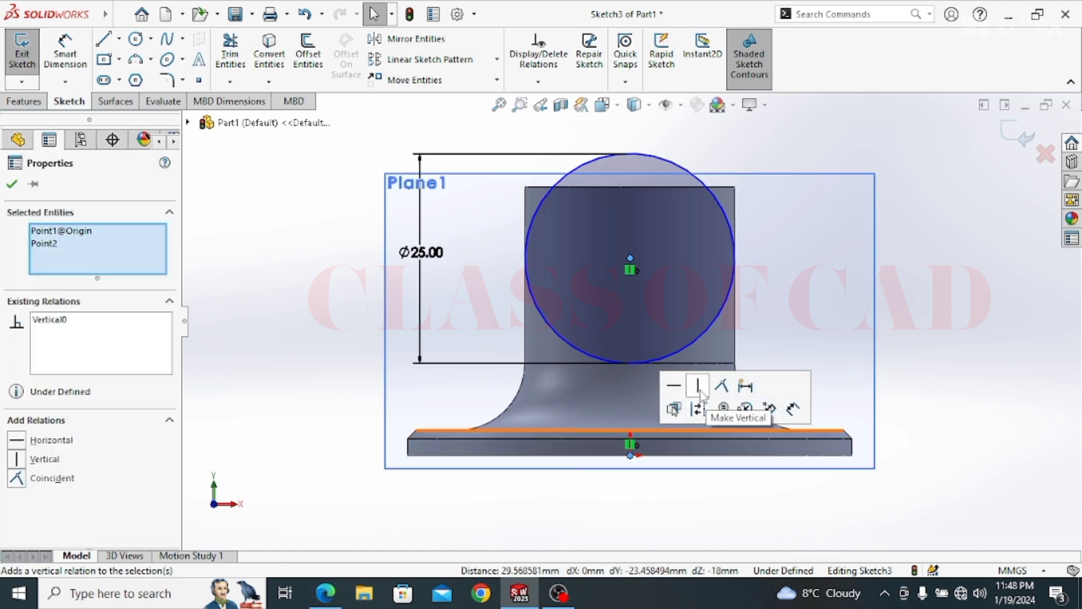
key(Escape)
Dimension the height of the circle's centre above the origin as 18 mm
click(75, 53)
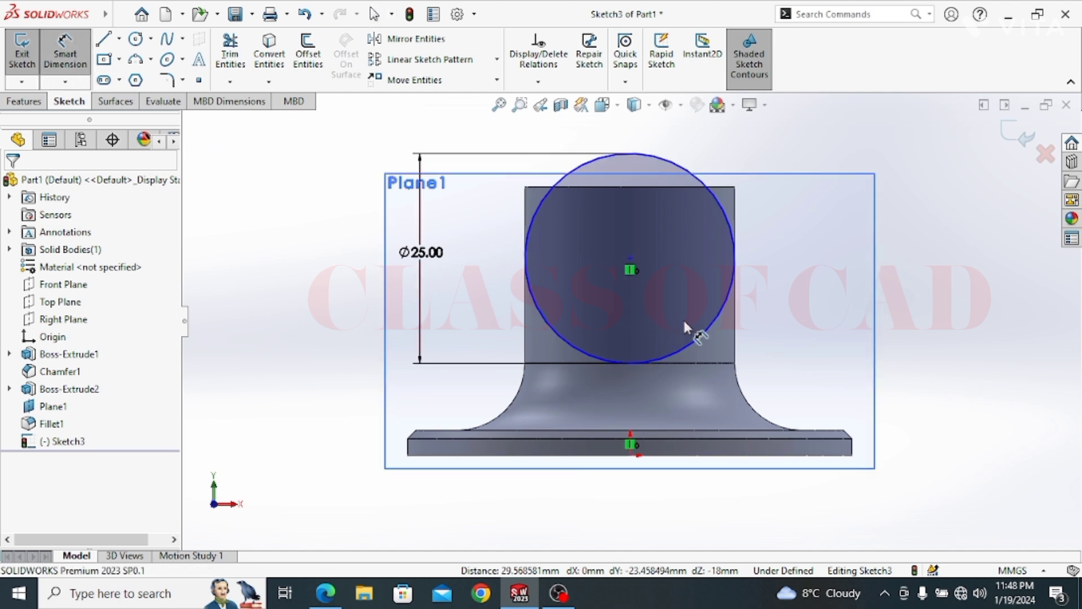
click(699, 336)
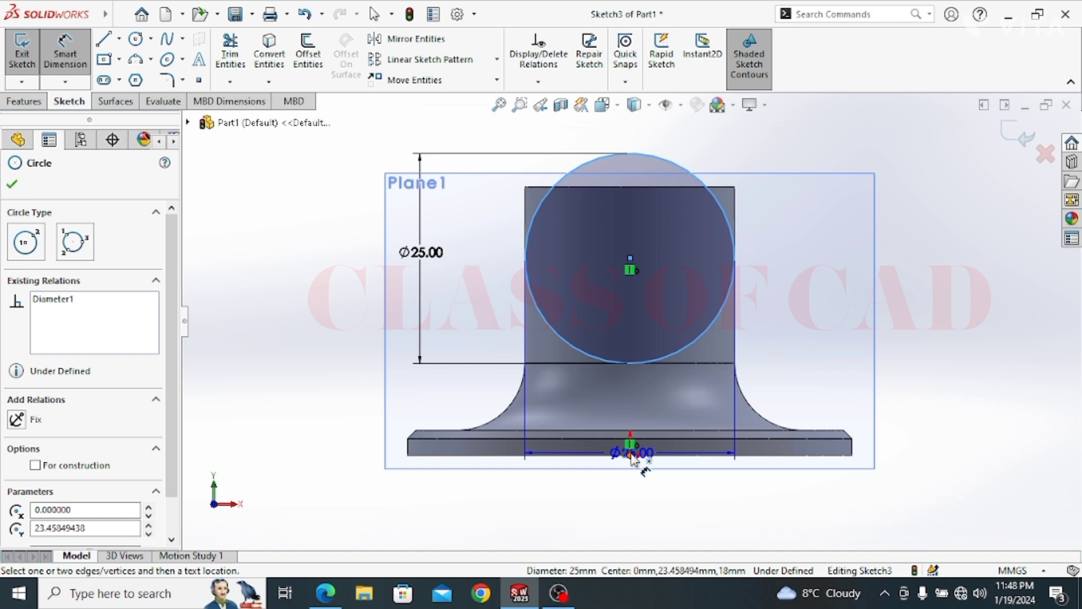
click(631, 454)
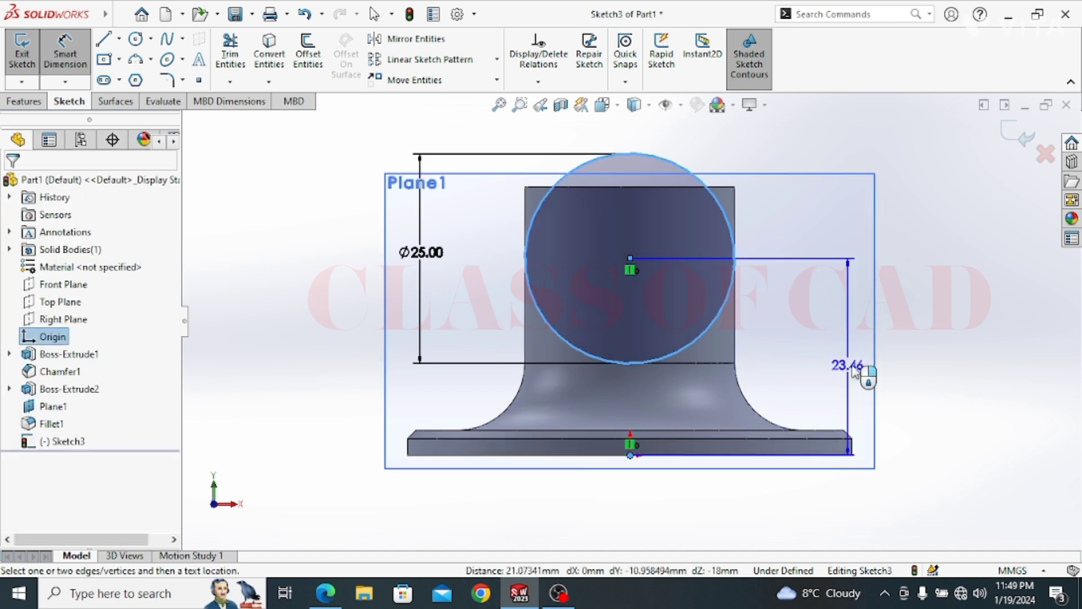
click(912, 361)
text(18)
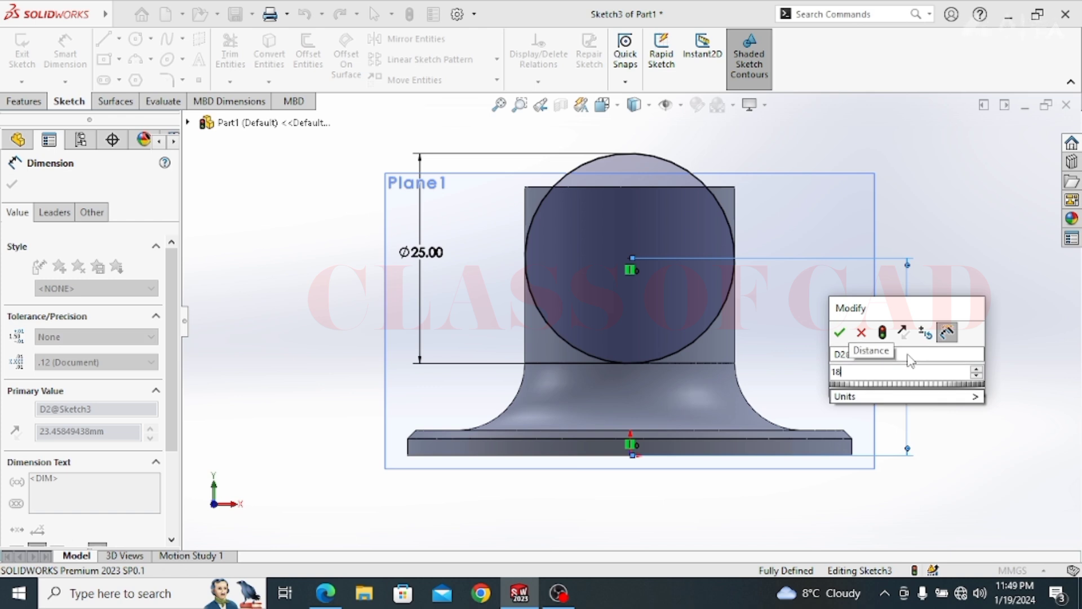
key(Return)
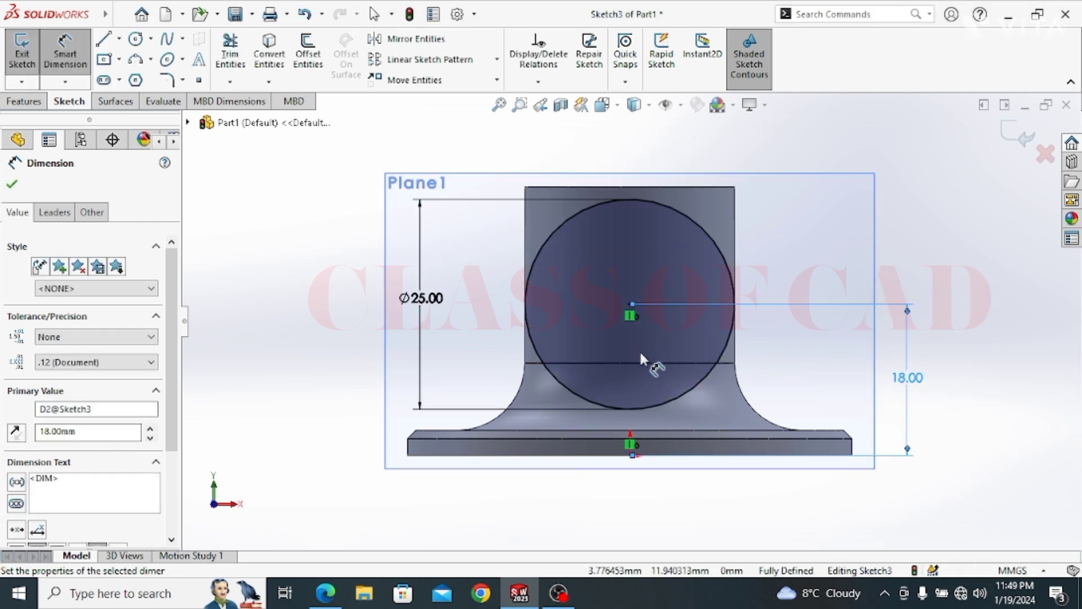
key(Escape)
key(Escape)
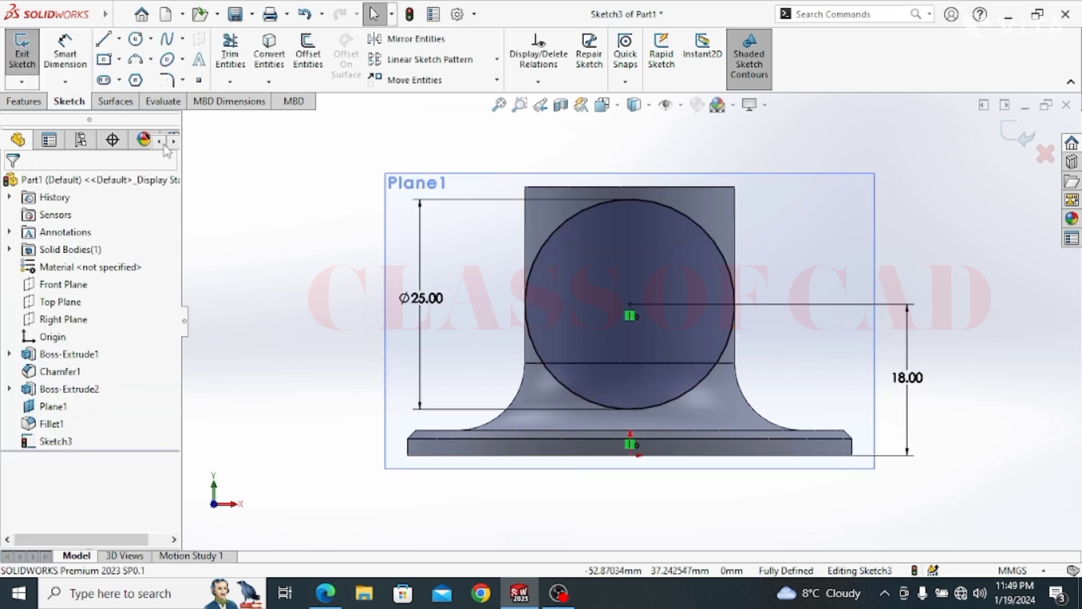
Extrude the circle in the reversed direction, Up To Next against the vertical cylinder with merged result, and hide the offset plane
click(17, 101)
click(29, 54)
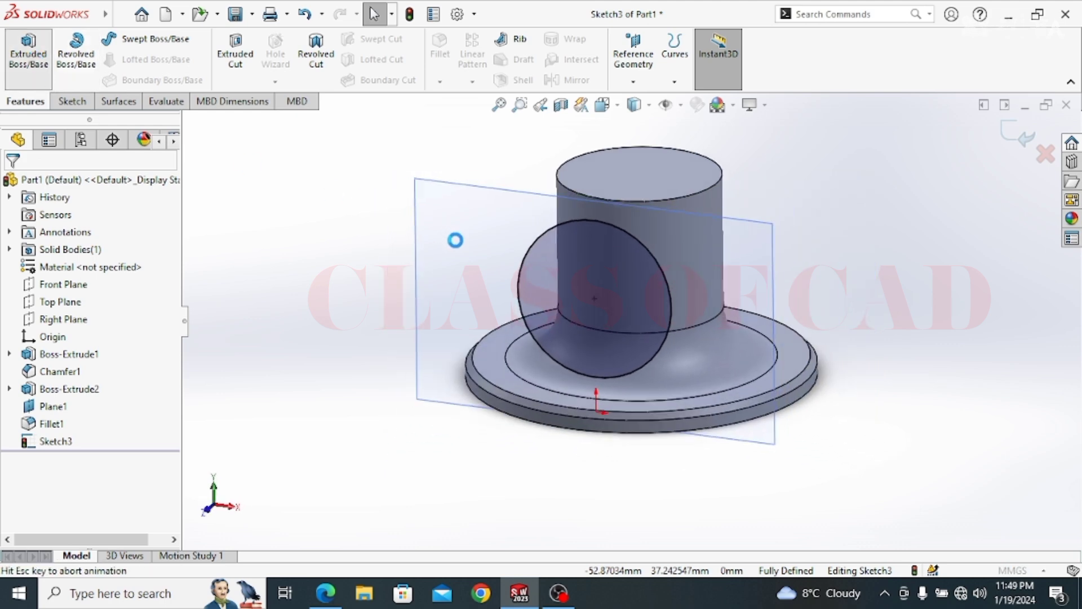
click(16, 278)
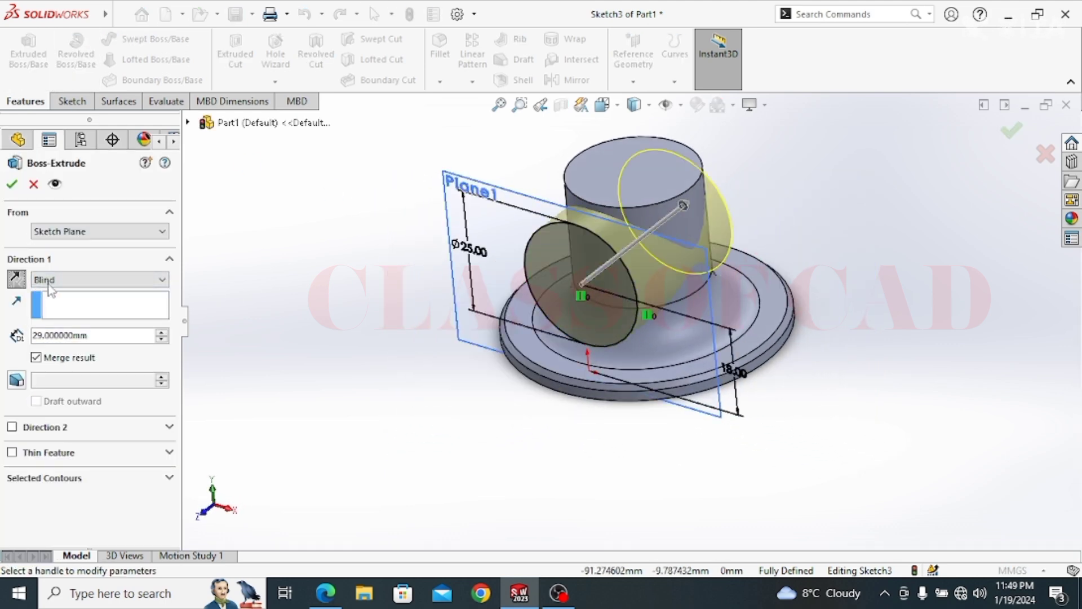
click(44, 281)
click(45, 312)
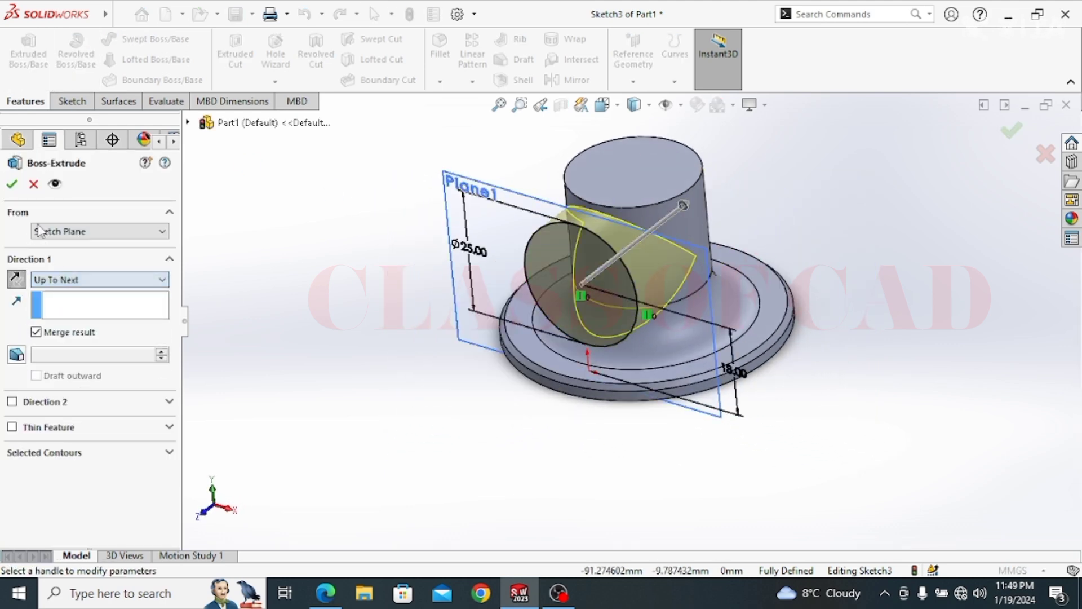
click(12, 184)
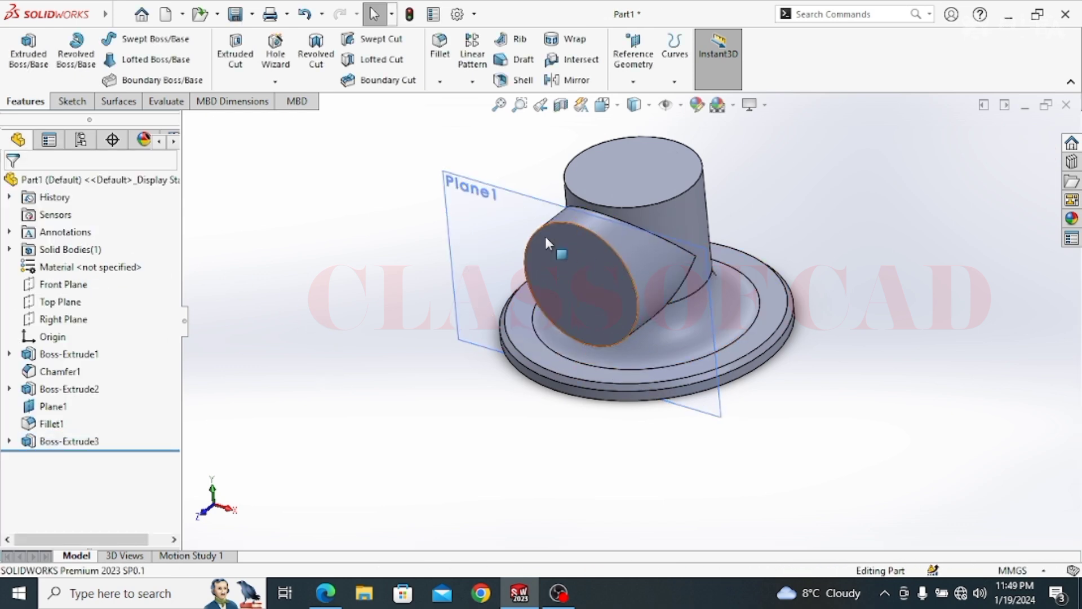
click(471, 217)
click(560, 164)
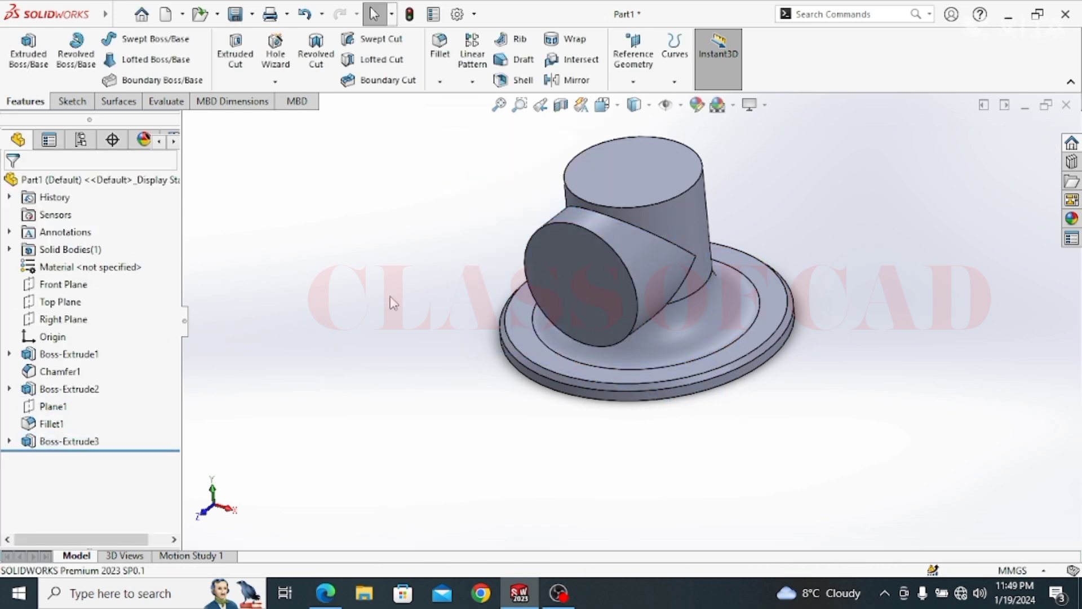
Sketch a circle about 10.9 mm in diameter on the vertical cylinder's top face, centred on the origin
middle_drag(626, 323, 650, 225)
click(655, 164)
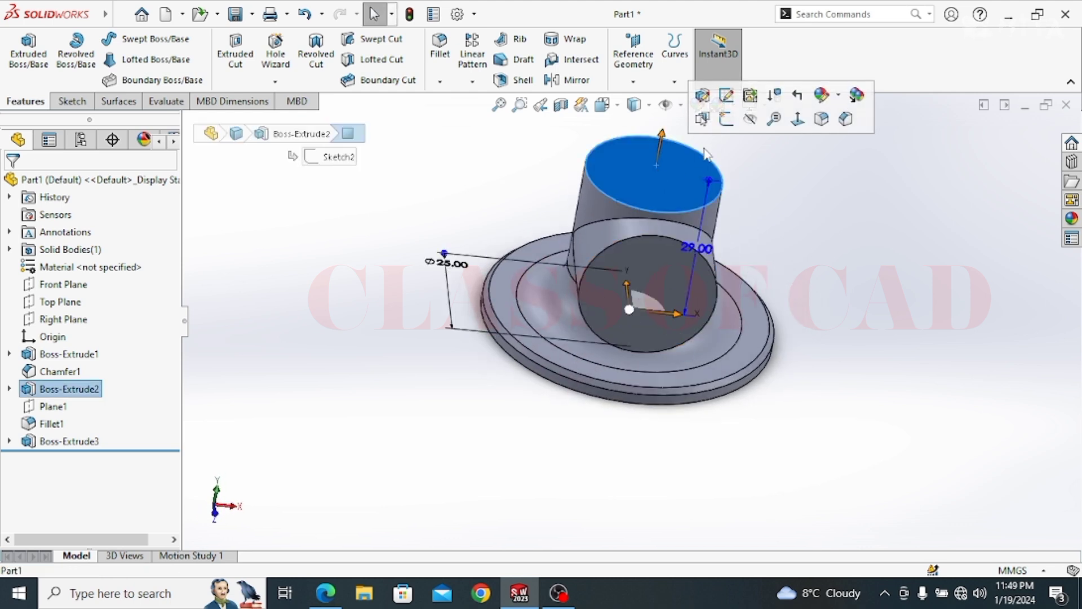
click(726, 127)
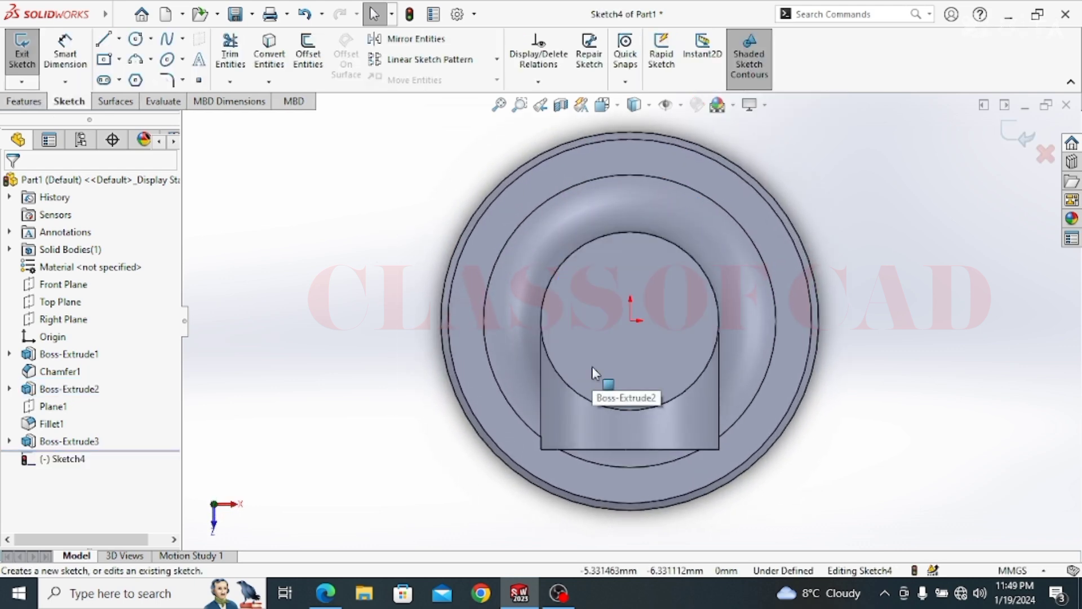
click(135, 39)
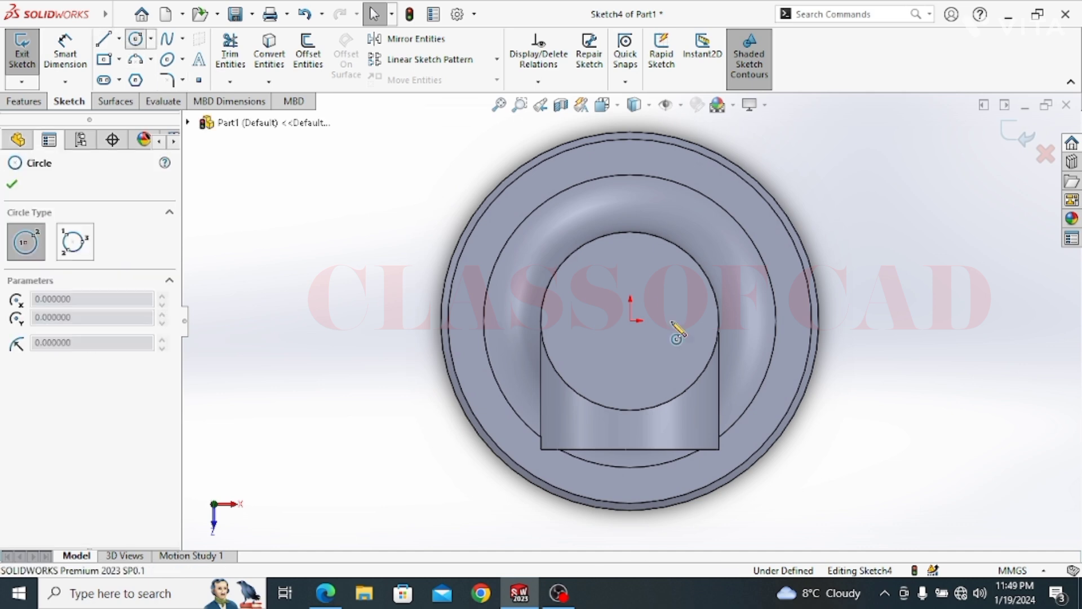
click(630, 320)
click(597, 344)
Dimension the circle on the cylinder's top face with a diameter of 12 mm
click(65, 54)
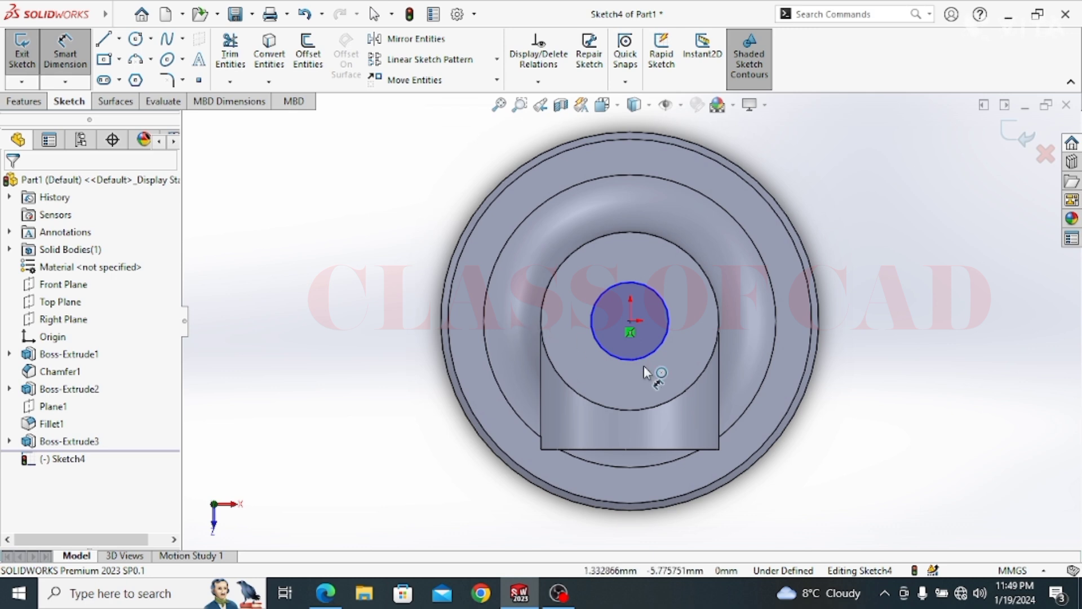
click(594, 317)
click(411, 305)
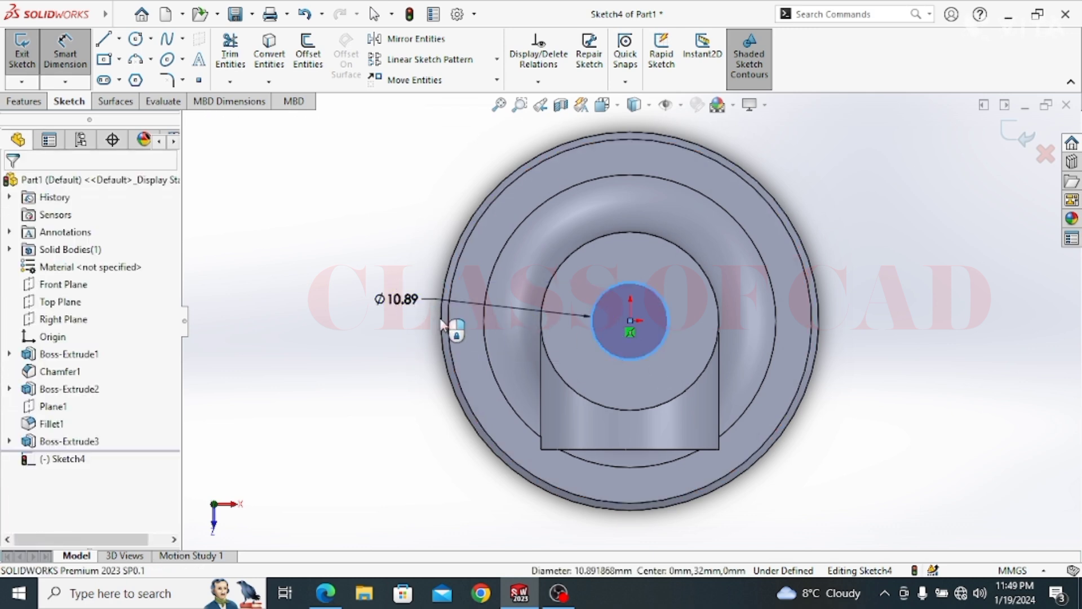
key(Return)
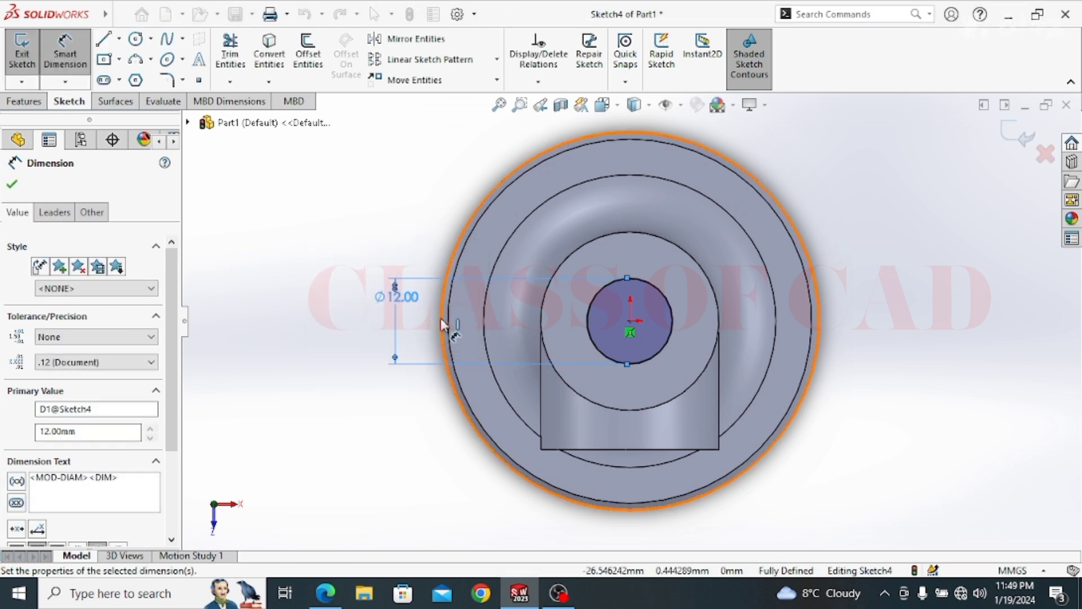
key(Escape)
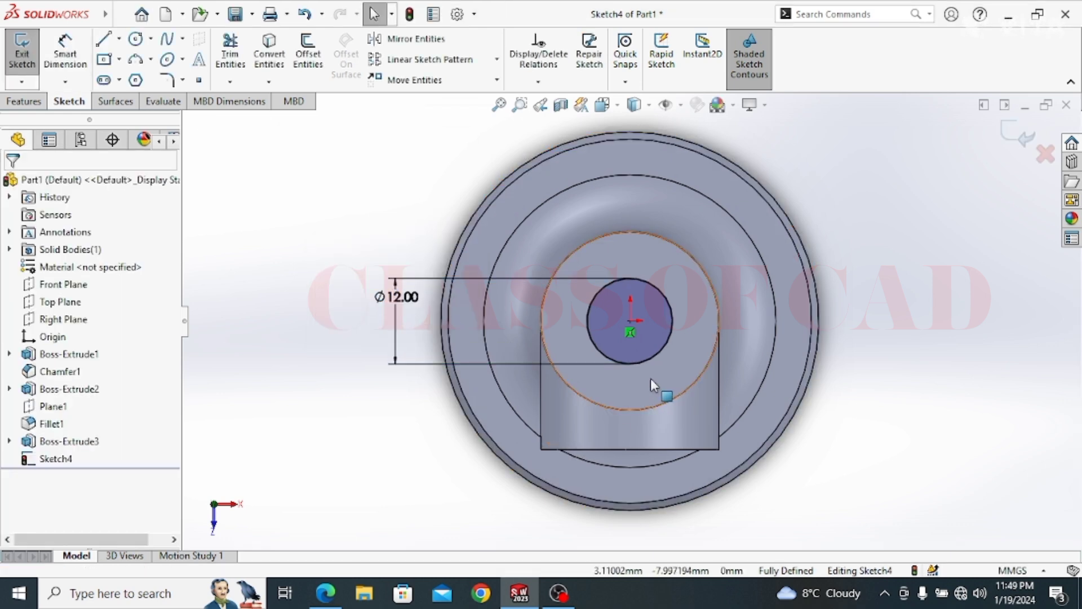
Cut the 12 mm circle Through All down the vertical cylinder and base disc
scroll(626, 378, up, 1)
ctrl+middle_drag(626, 377, 585, 364)
click(22, 102)
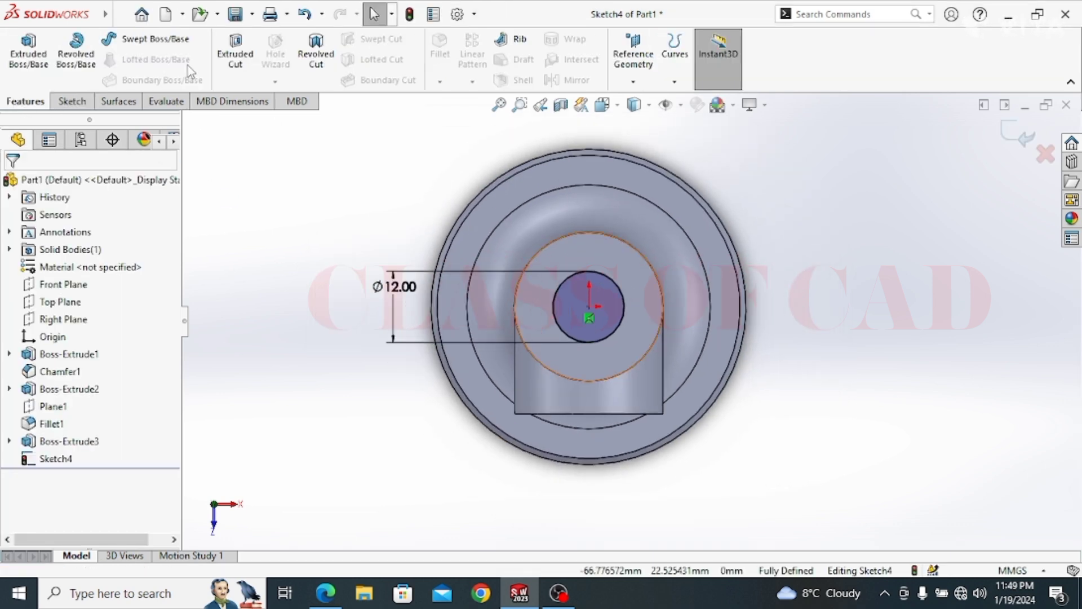
click(235, 54)
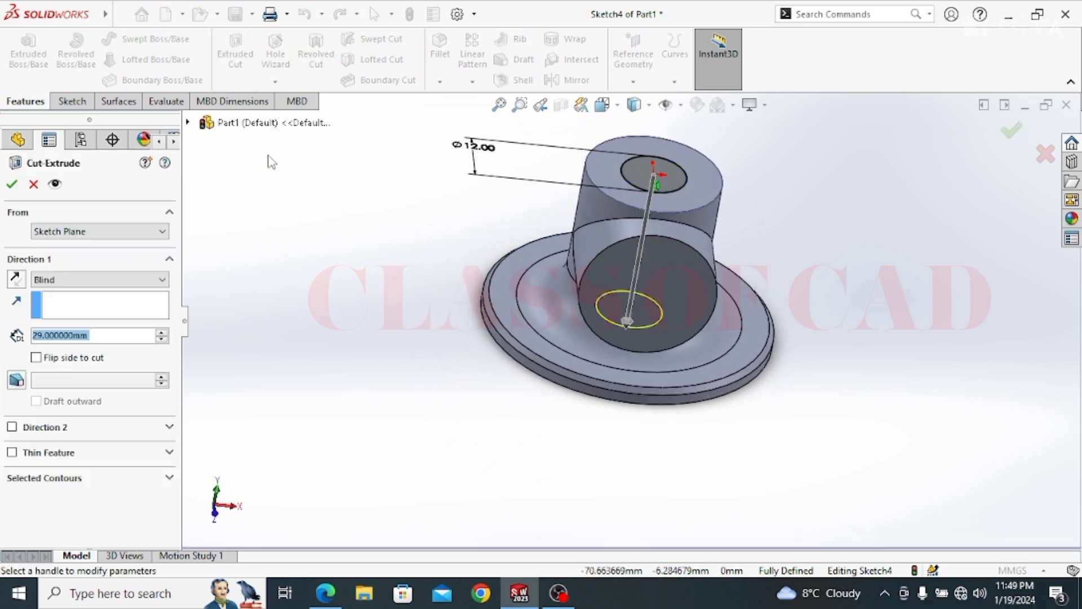
click(72, 281)
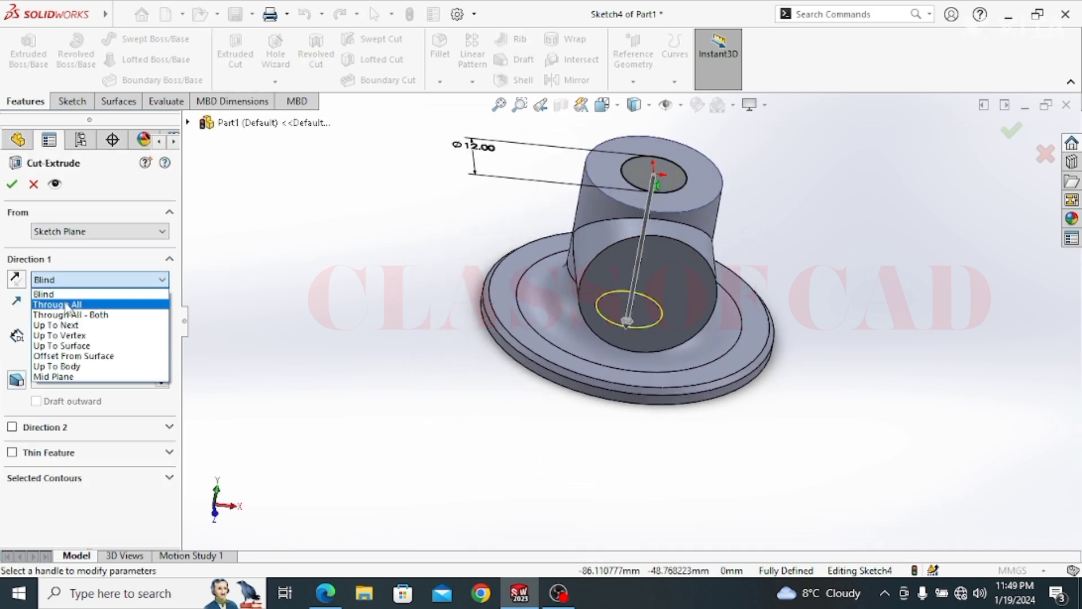
click(62, 297)
click(13, 184)
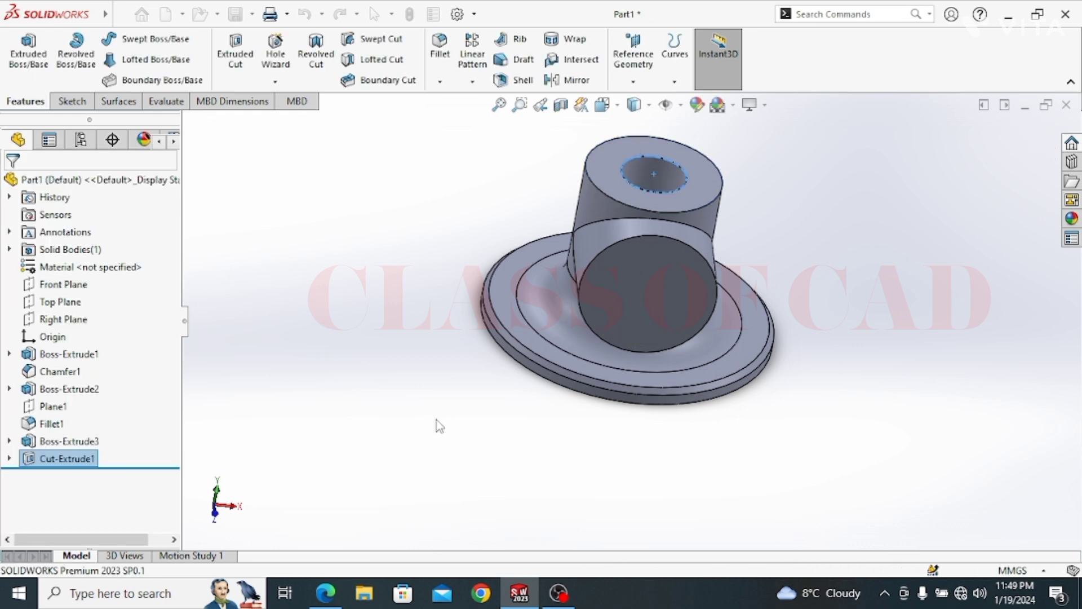
Sketch a circle about 17.5 mm in diameter on the vertical cylinder's top face, centred on the origin
middle_drag(671, 290, 727, 197)
click(726, 196)
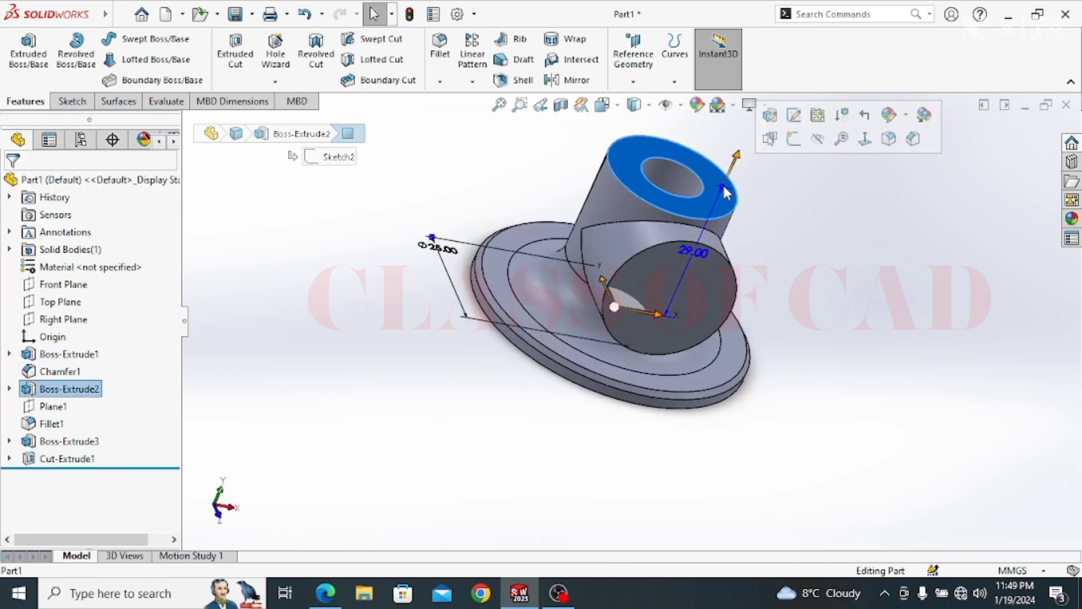
click(796, 148)
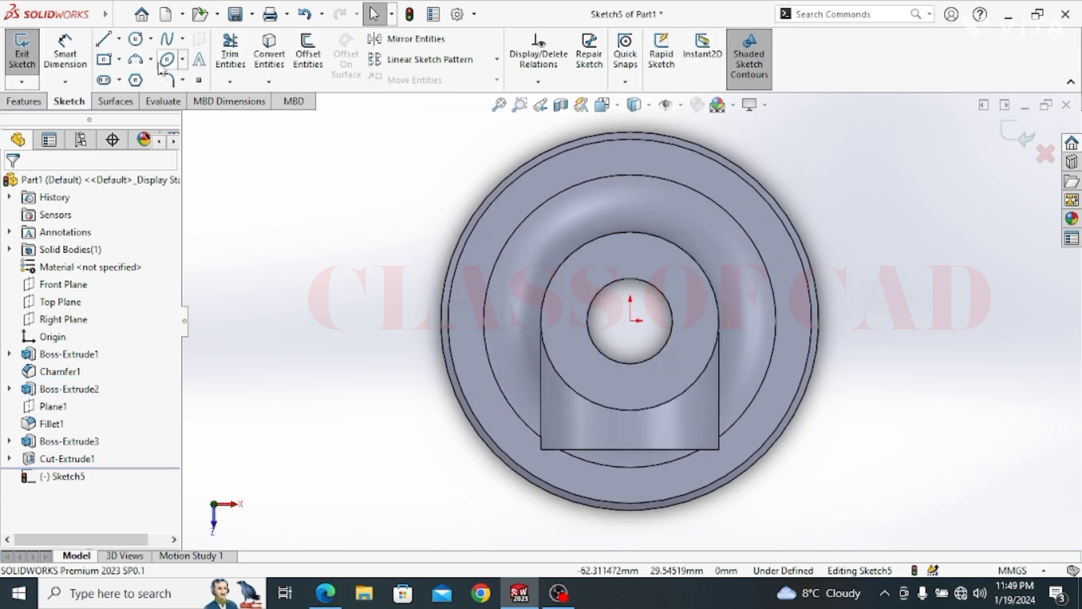
click(137, 40)
click(630, 320)
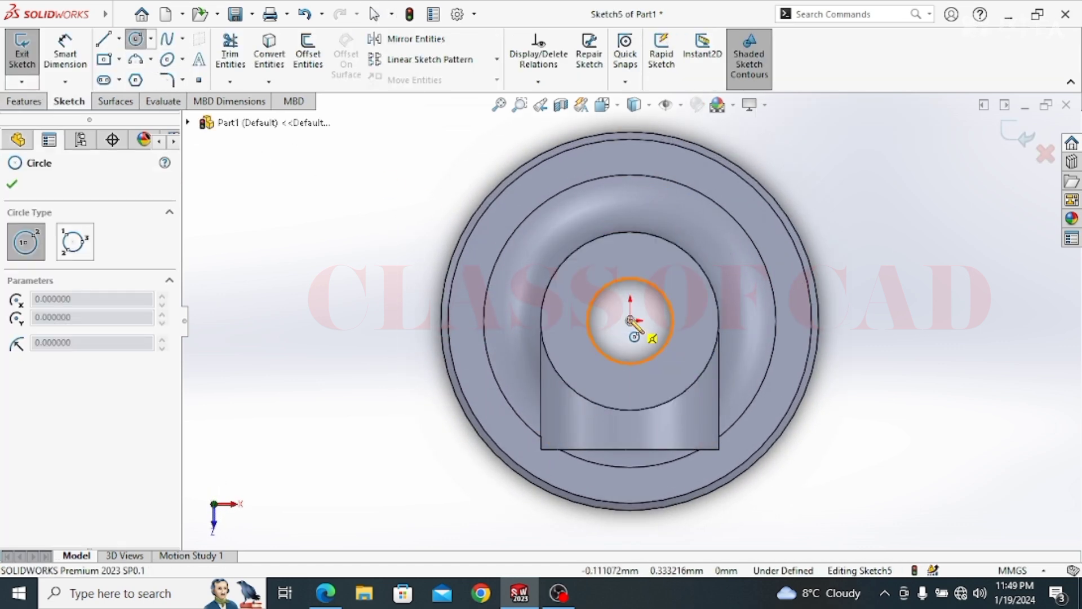
click(570, 326)
key(Escape)
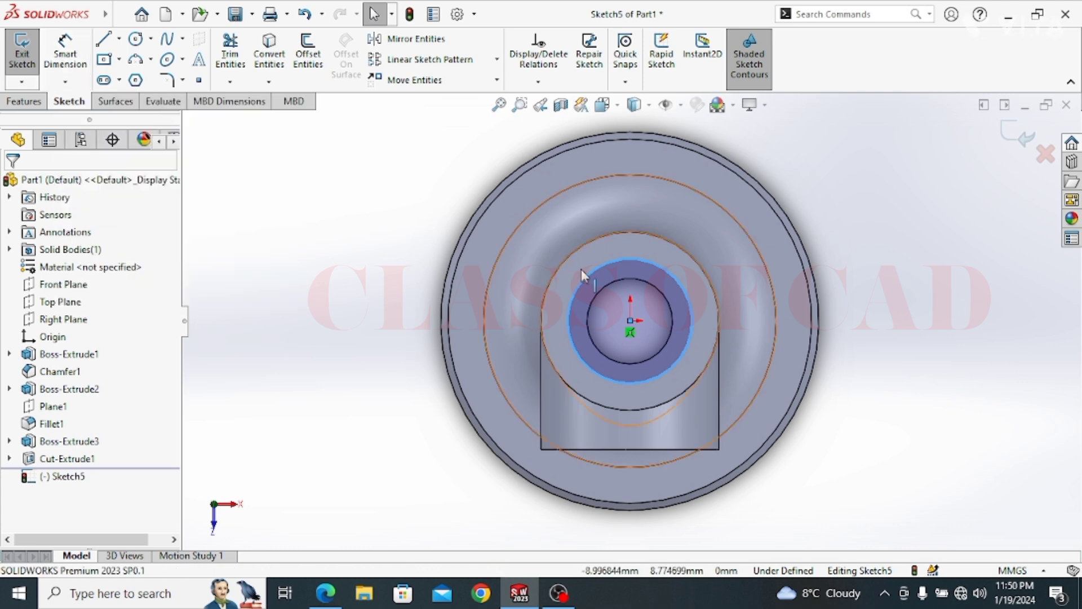
Dimension the new circle on the cylinder's top face with a diameter of 15 mm
click(64, 53)
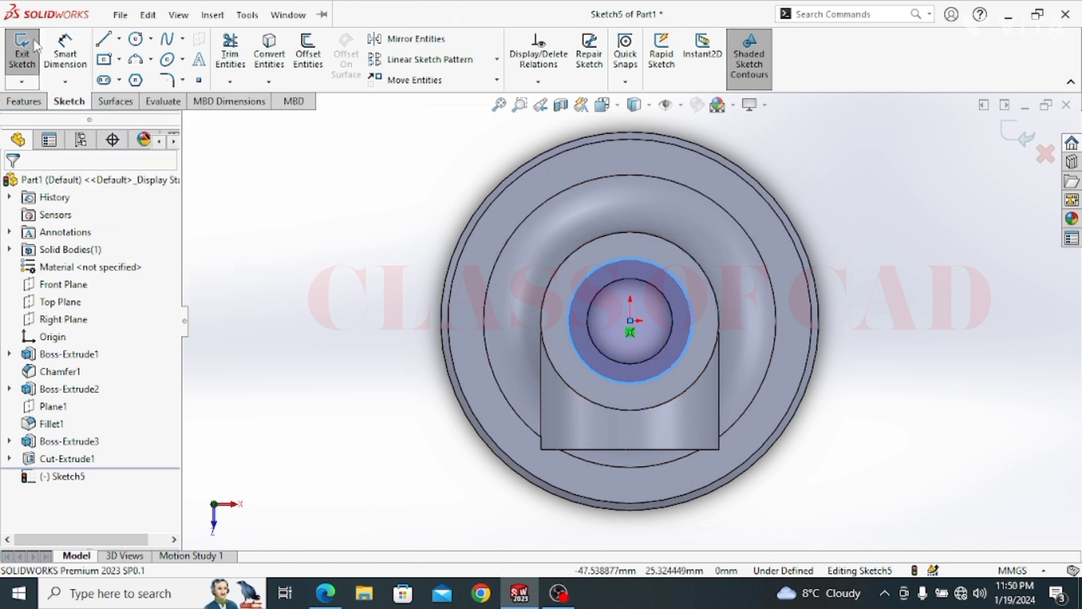
click(581, 282)
click(365, 286)
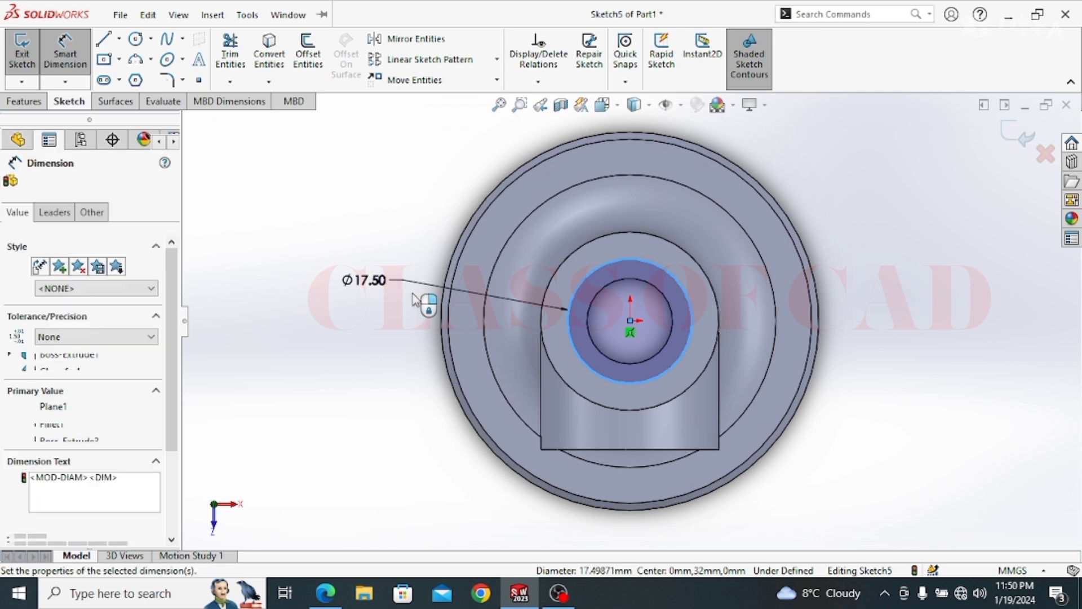
text(15)
key(Return)
key(Escape)
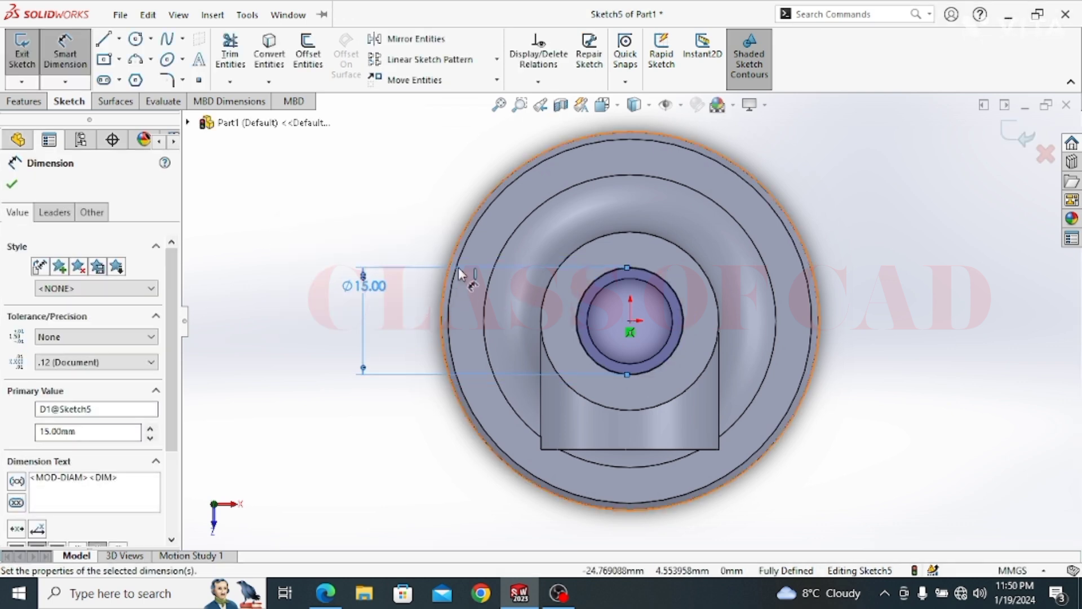
Cut the 15 mm circle Blind 5 mm deep into the cylinder's top, checking against section B-B in the Part1.pdf drawing
click(24, 101)
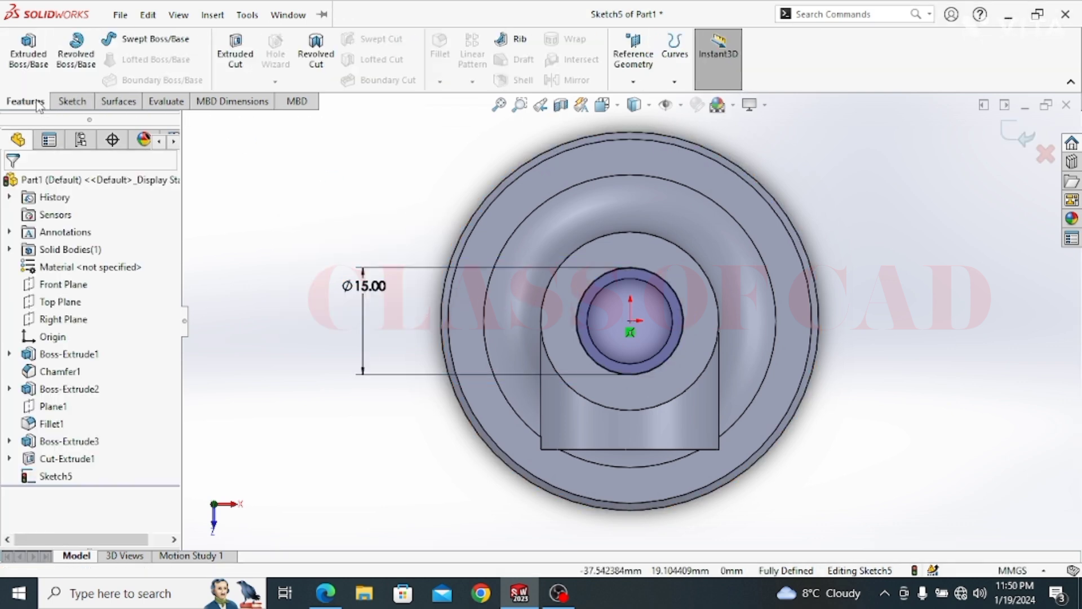
click(235, 54)
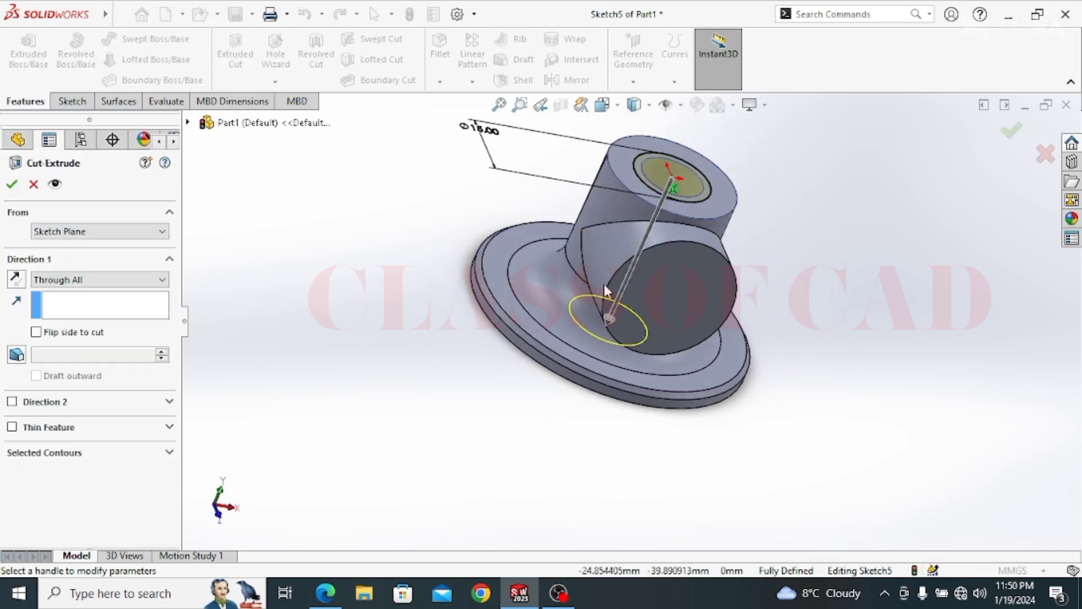
click(80, 280)
click(56, 291)
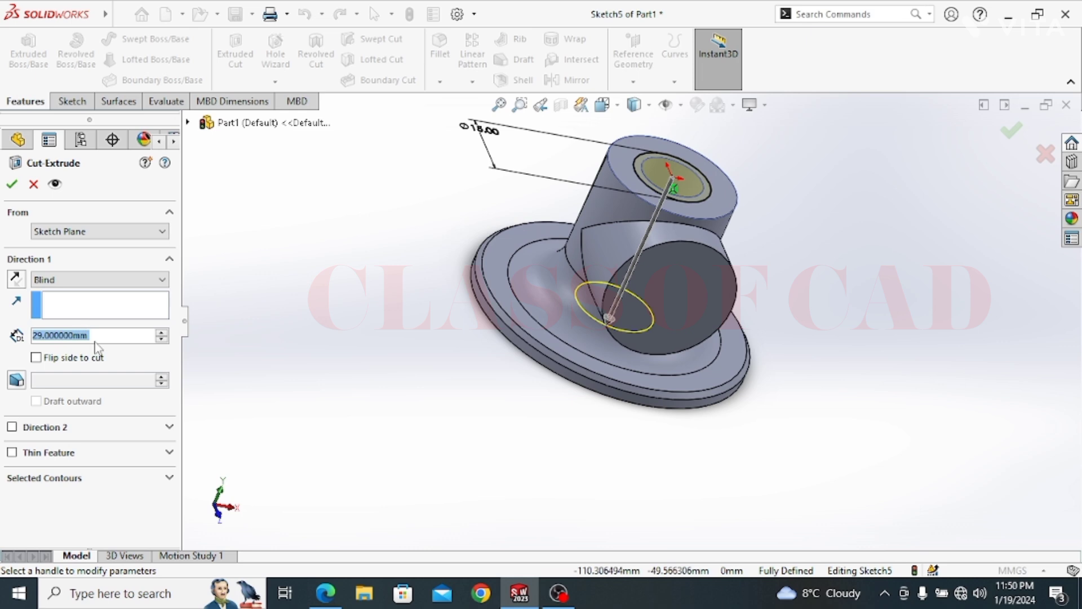
text(5)
key(Return)
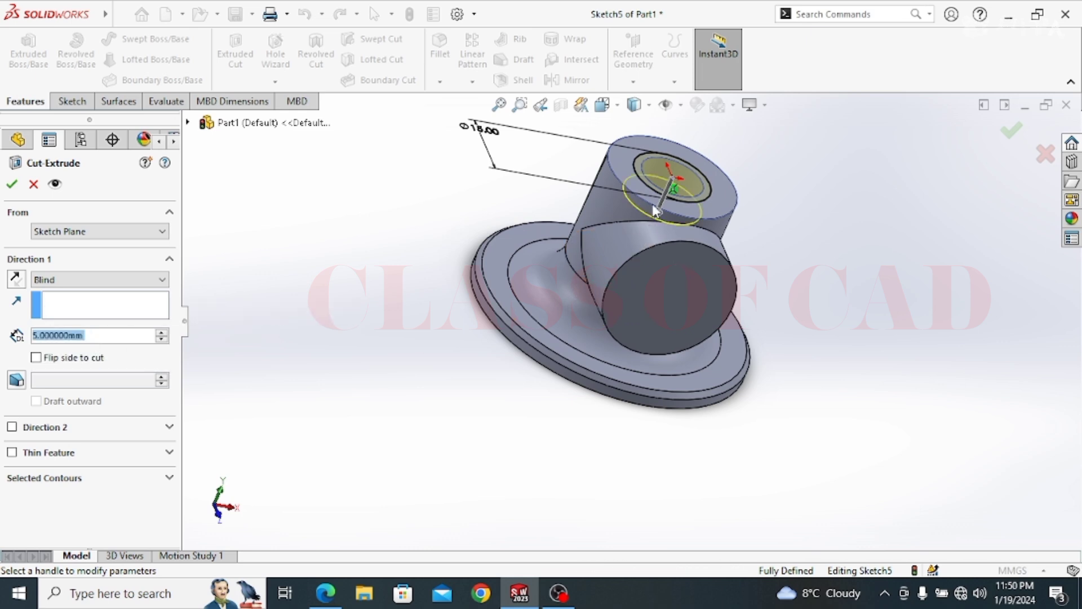
ctrl+middle_drag(674, 232, 625, 262)
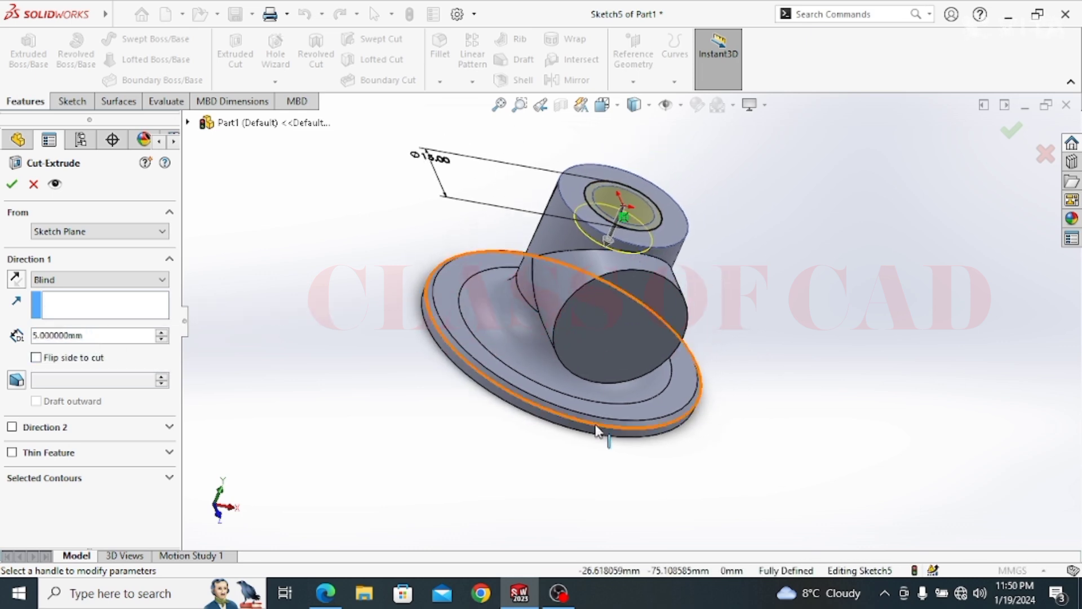
click(328, 597)
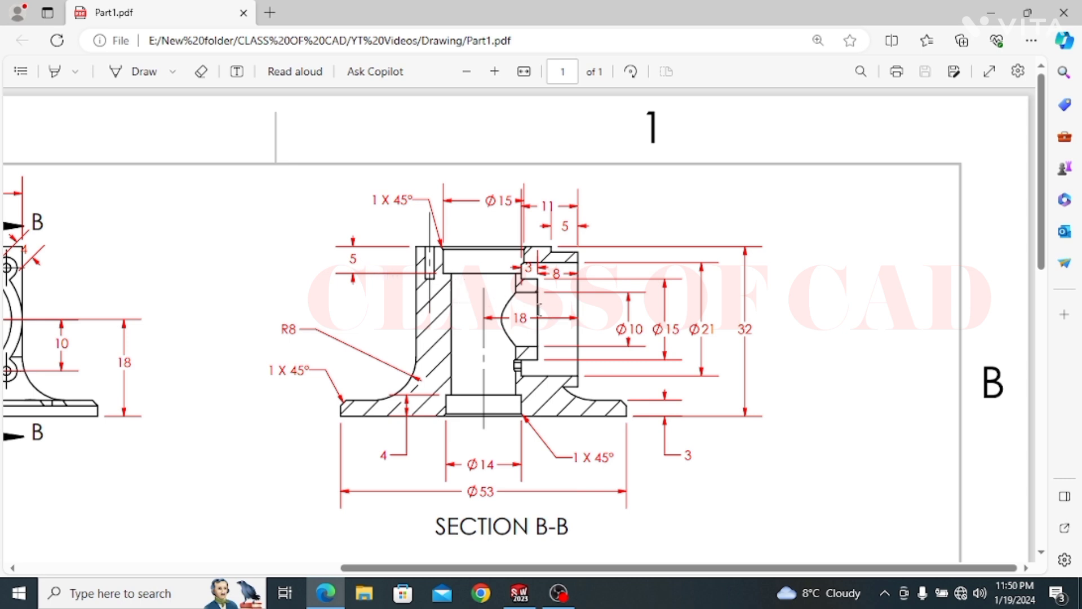
scroll(342, 361, left, 5)
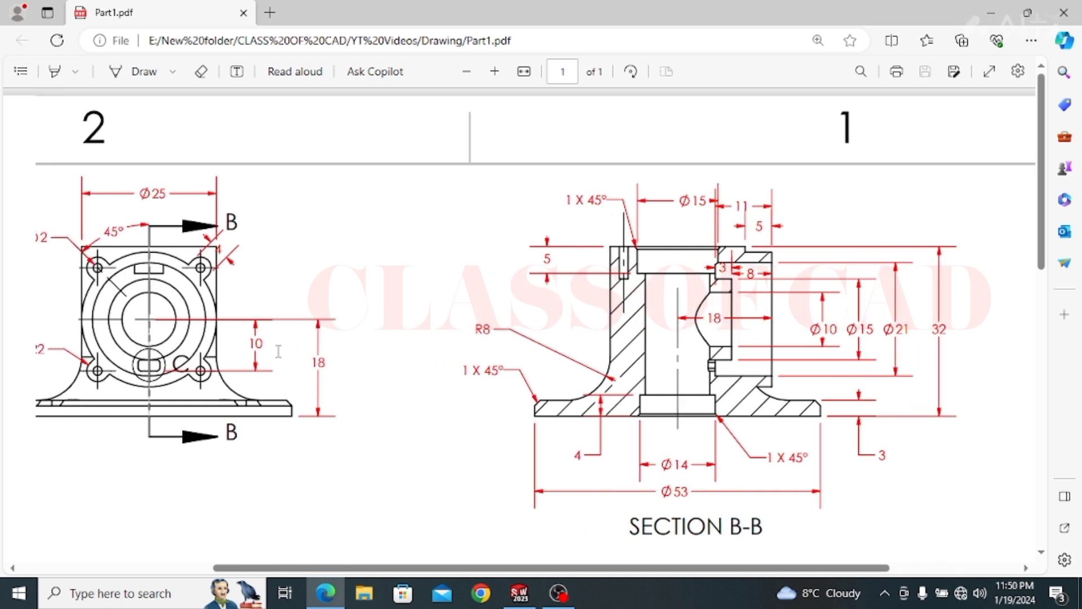
click(524, 592)
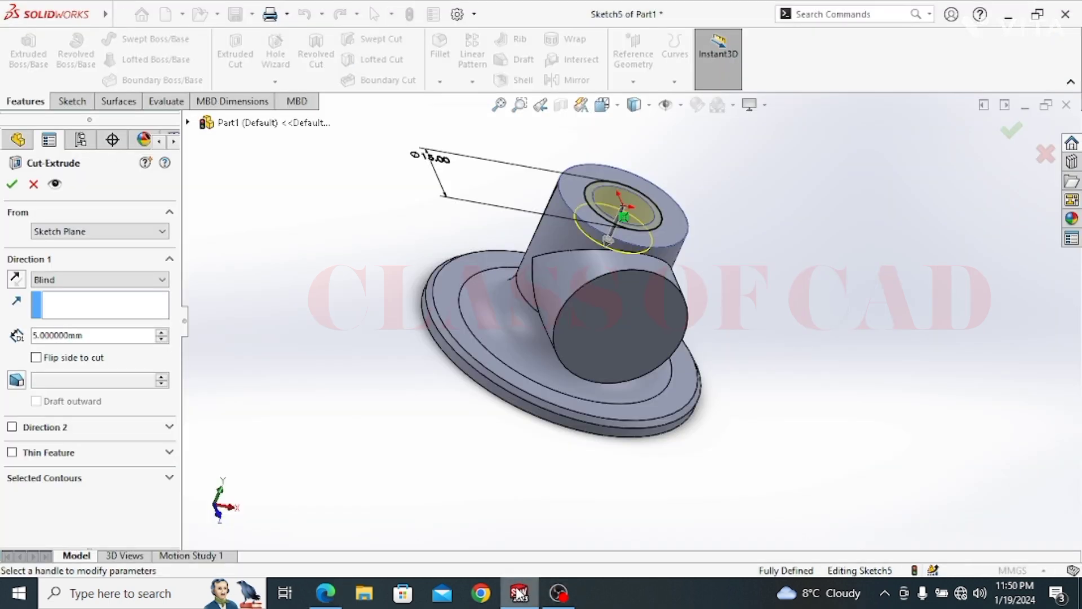
click(12, 186)
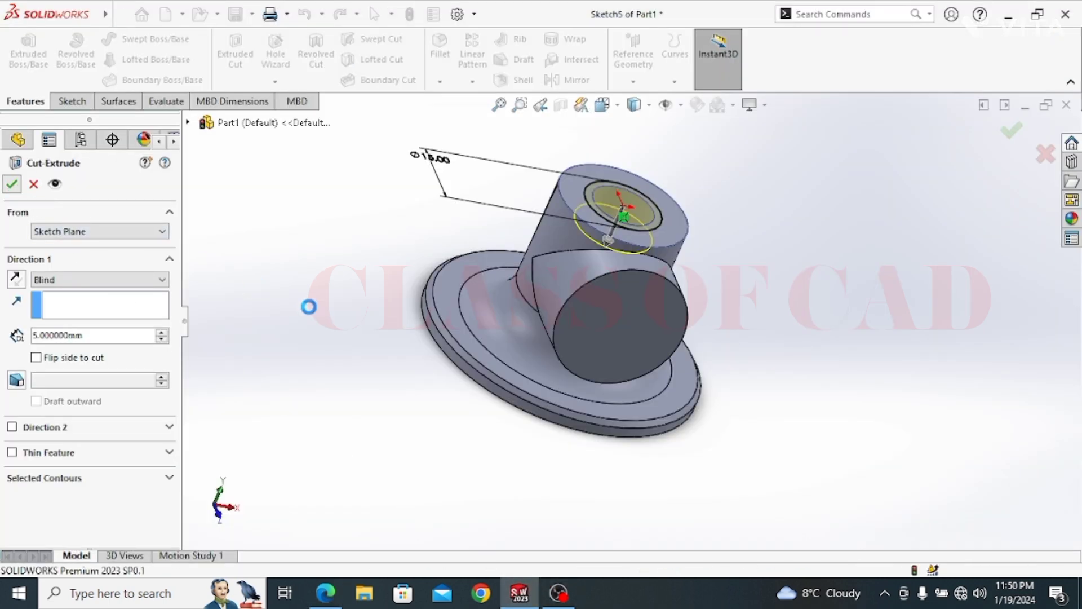
Sketch a circle about 18 mm in diameter on the base disc's underside, centred on the origin
middle_drag(524, 374, 509, 294)
click(510, 295)
click(580, 260)
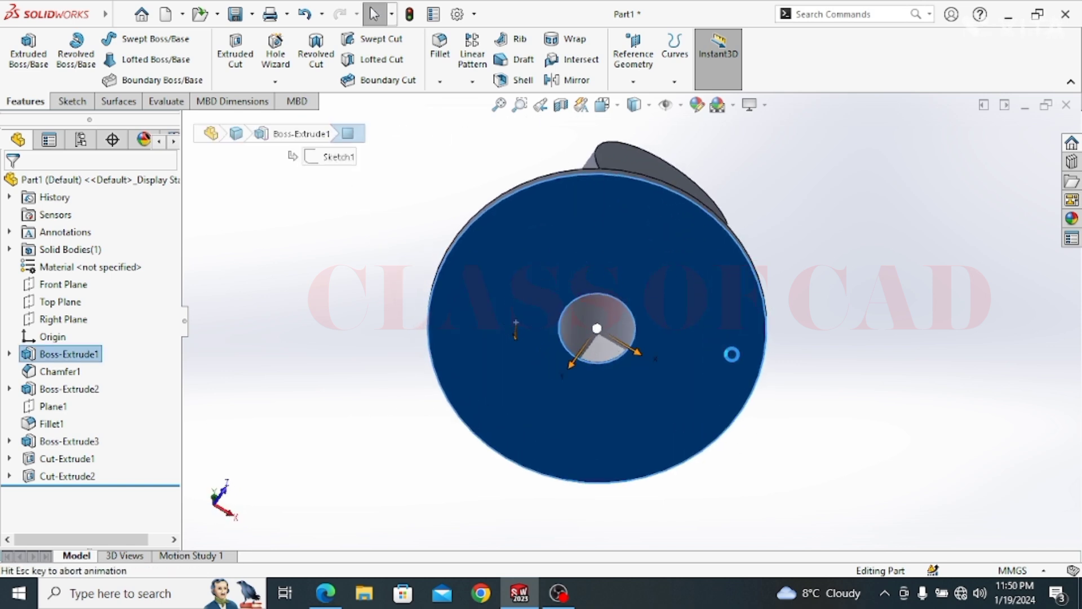
click(135, 39)
click(630, 321)
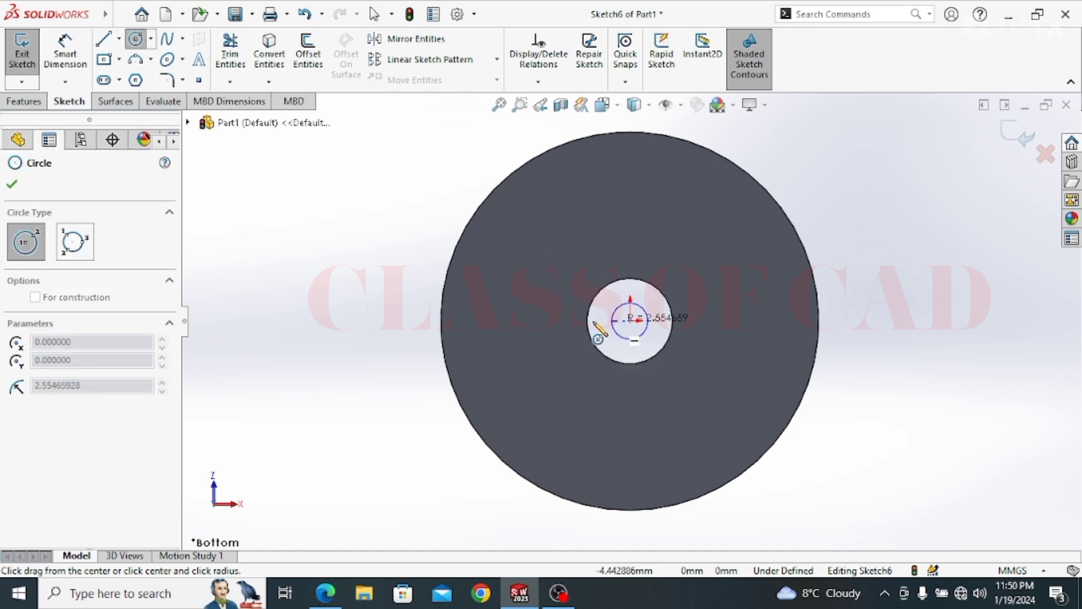
click(567, 323)
Dimension the circle on the base disc's underside with a diameter of 14 mm
click(78, 53)
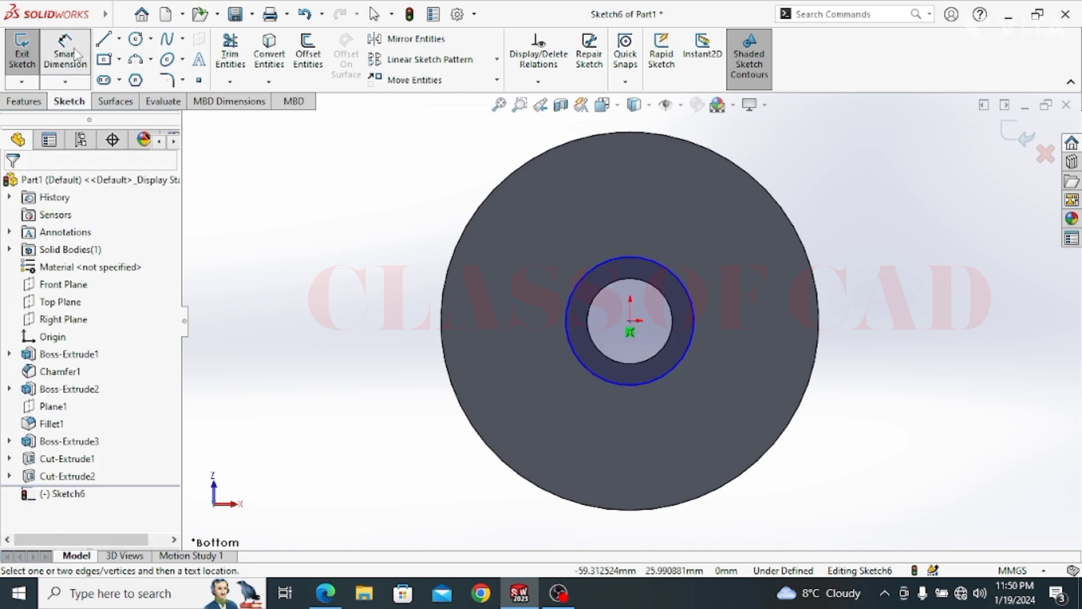
click(583, 274)
click(423, 281)
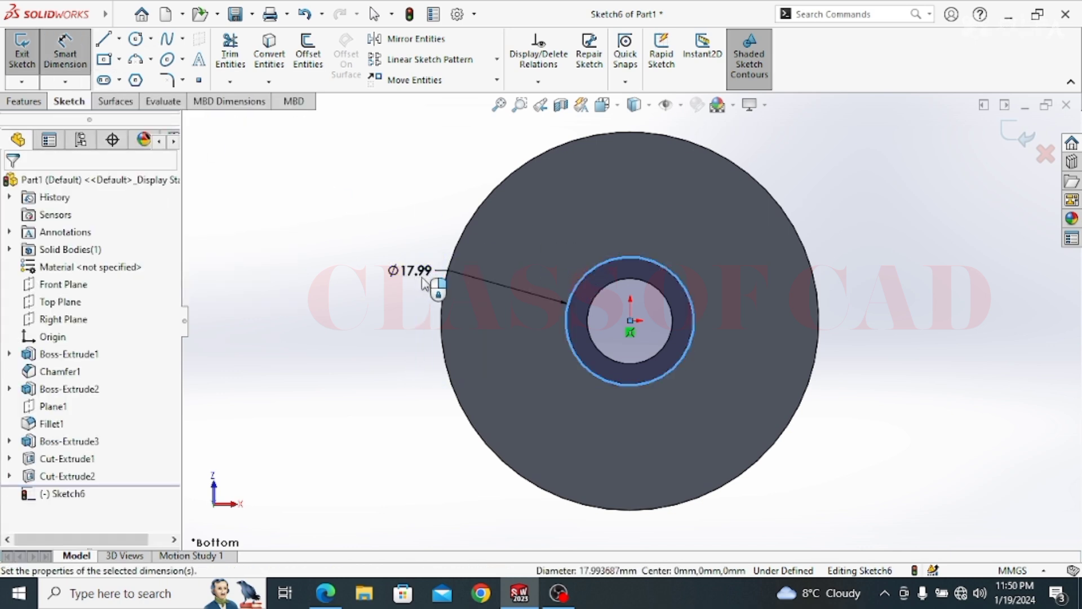
text(14)
key(Return)
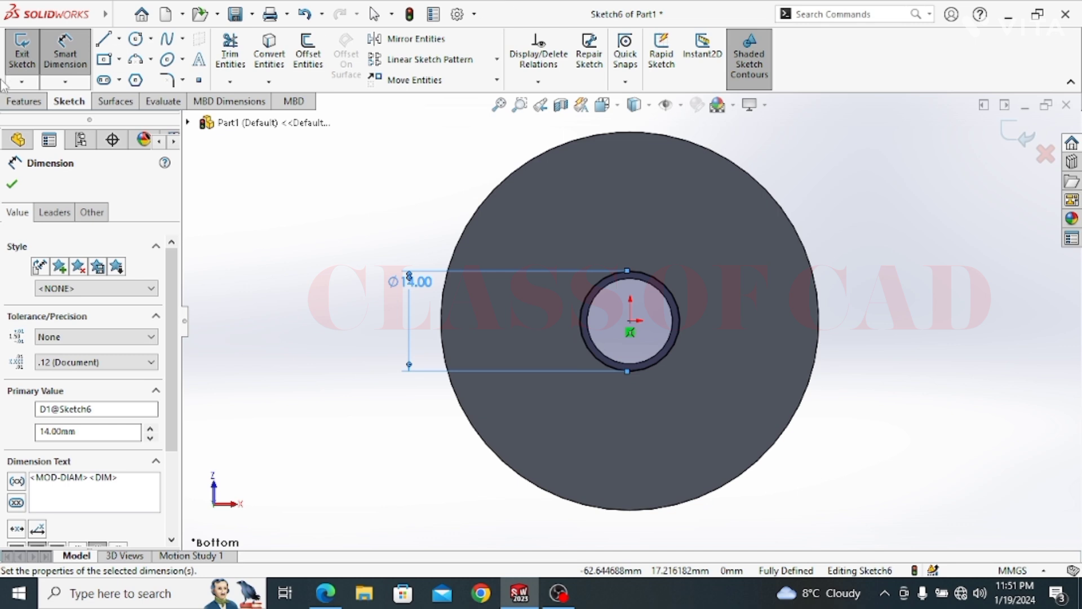
Cut the 14 mm circle into the underside of the base disc with a Blind end condition
click(22, 102)
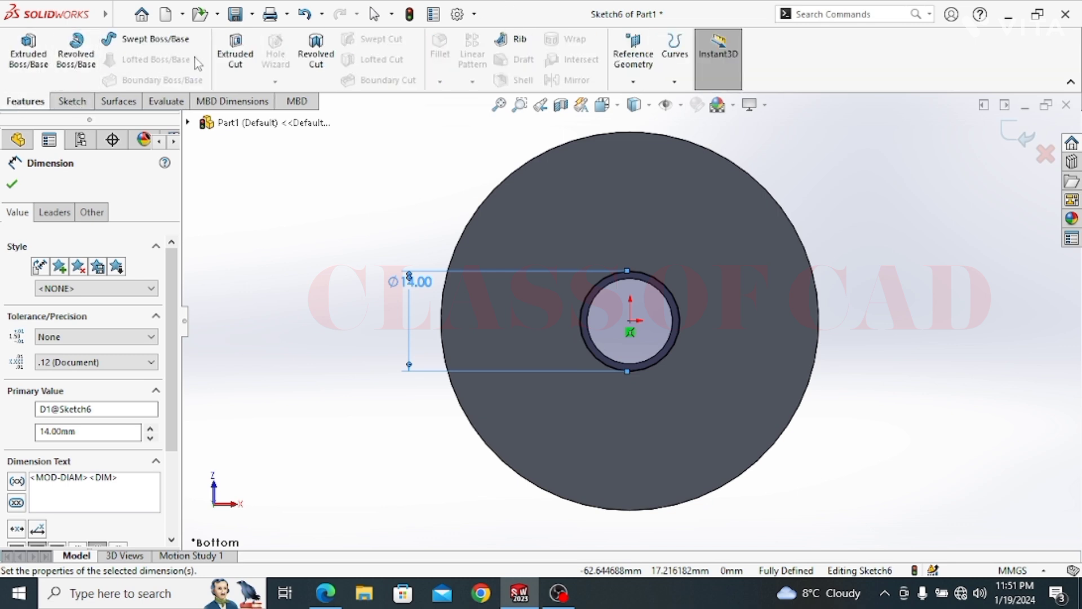
click(235, 57)
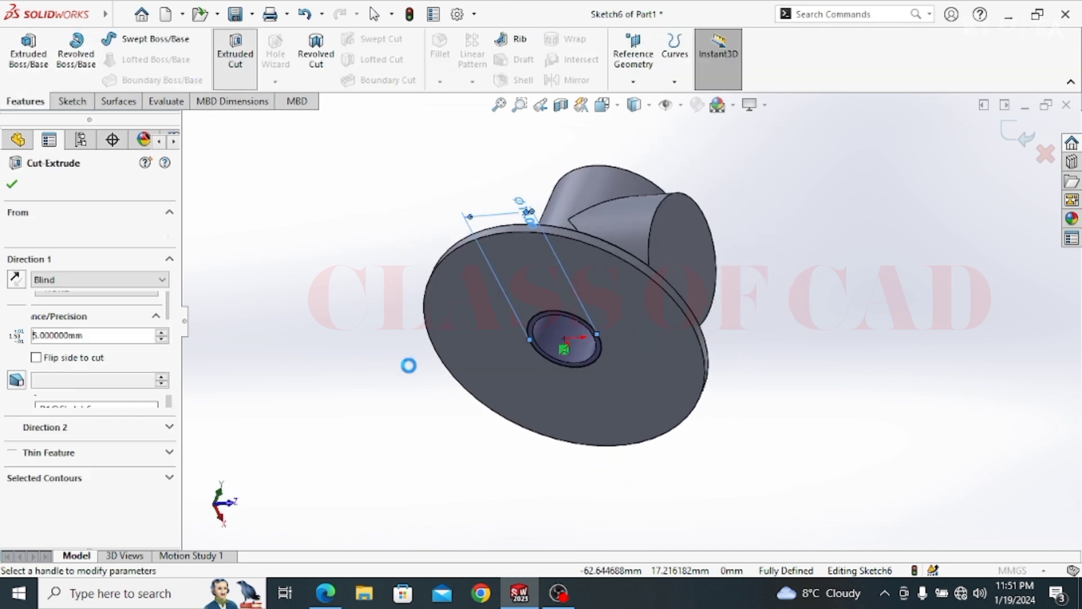
click(60, 281)
click(64, 293)
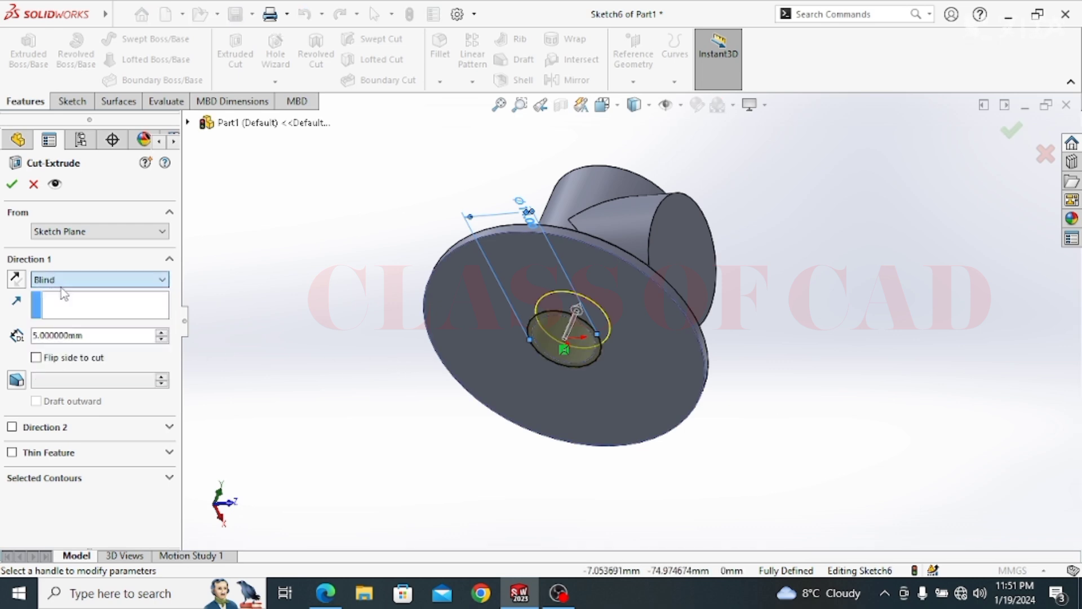
key(Return)
click(291, 336)
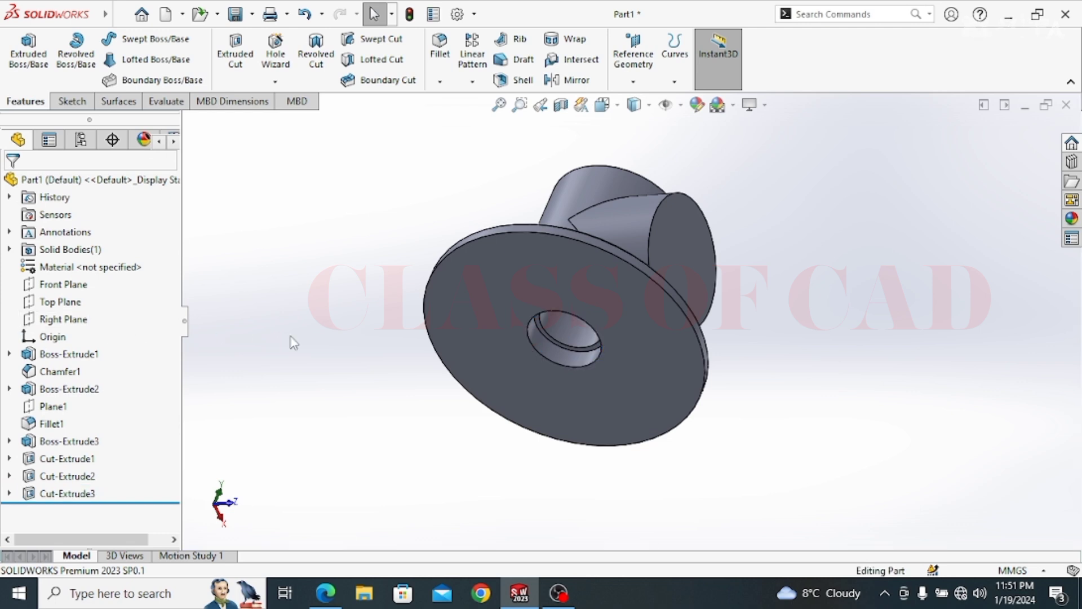
Chamfer the bore's outer edges on the disc's underside and the cylinder's top face by 0.5 mm at 45 degrees
click(441, 82)
click(470, 118)
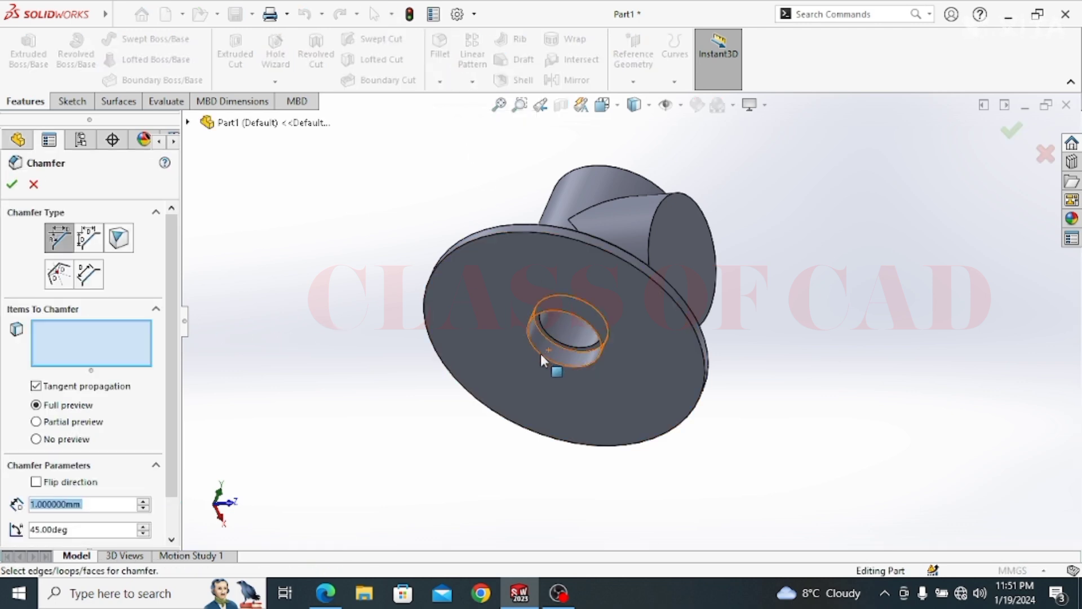
text(0.5)
key(Return)
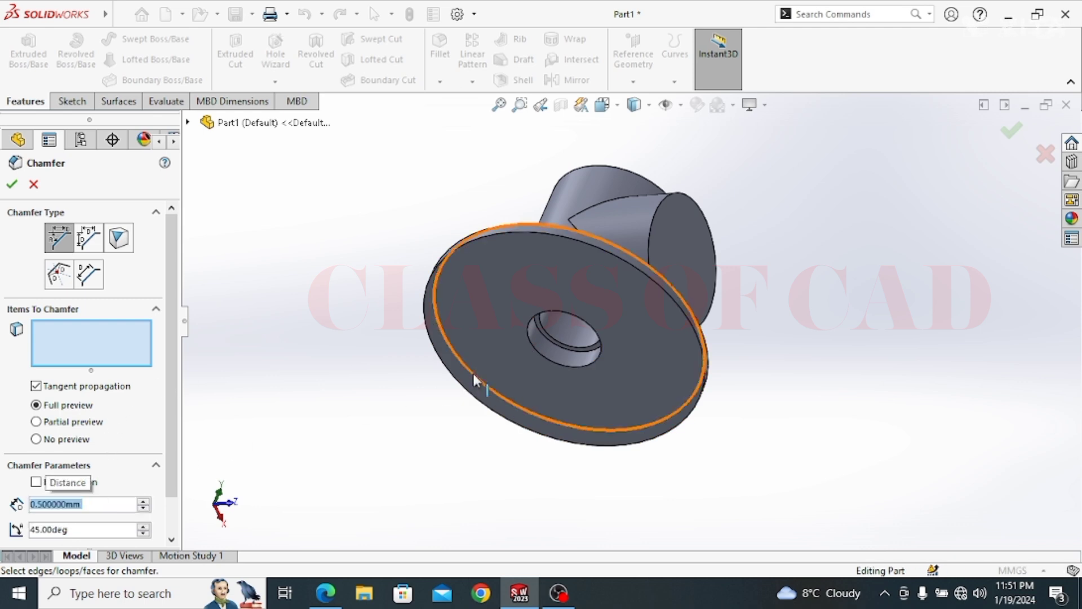
click(536, 352)
middle_drag(584, 220, 558, 361)
scroll(629, 234, down, 2)
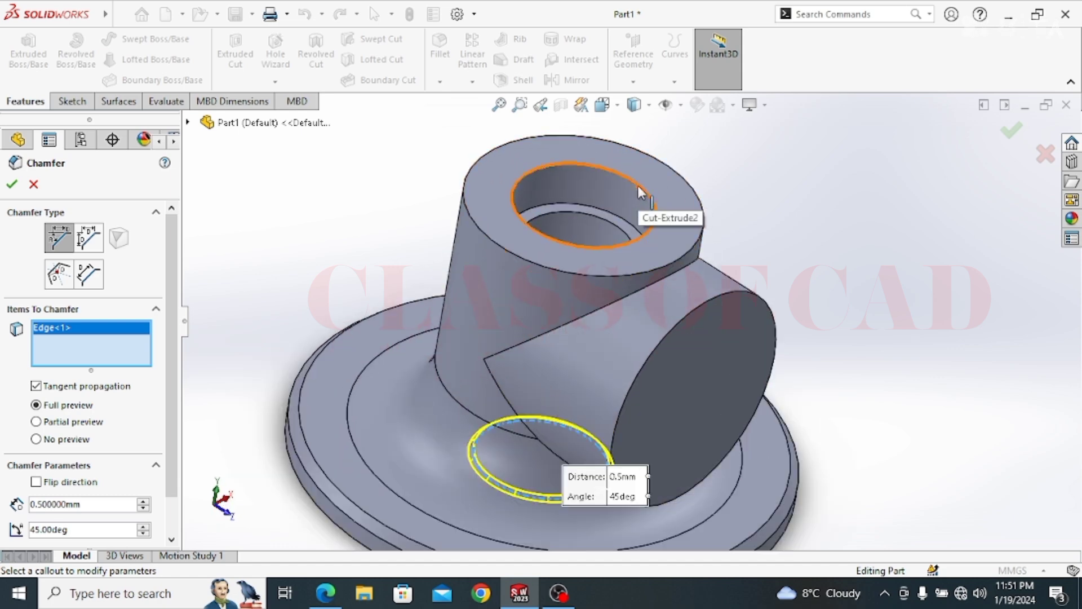
click(640, 190)
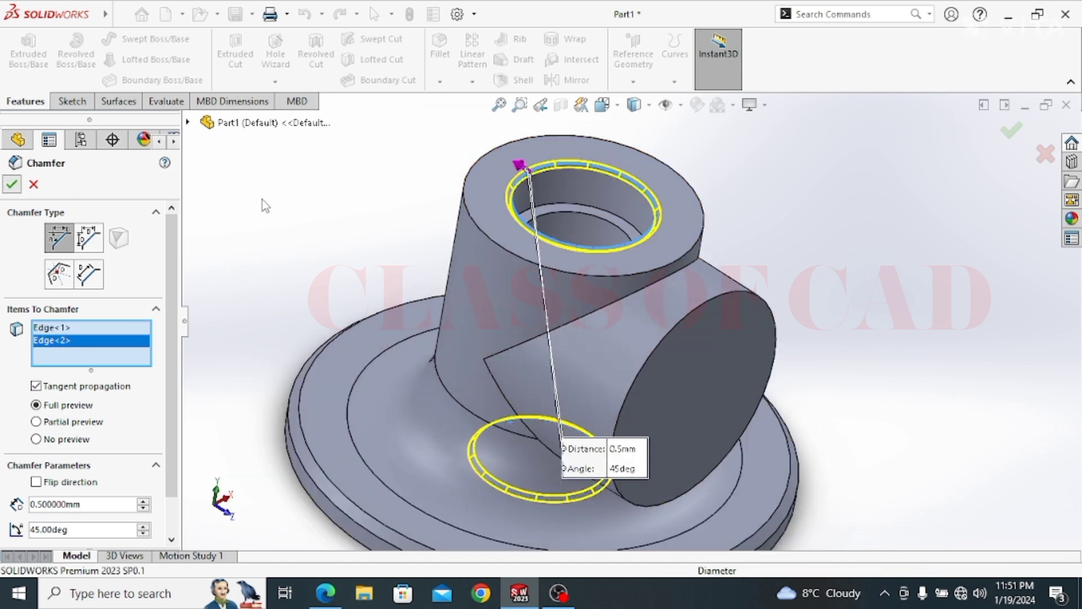
click(12, 184)
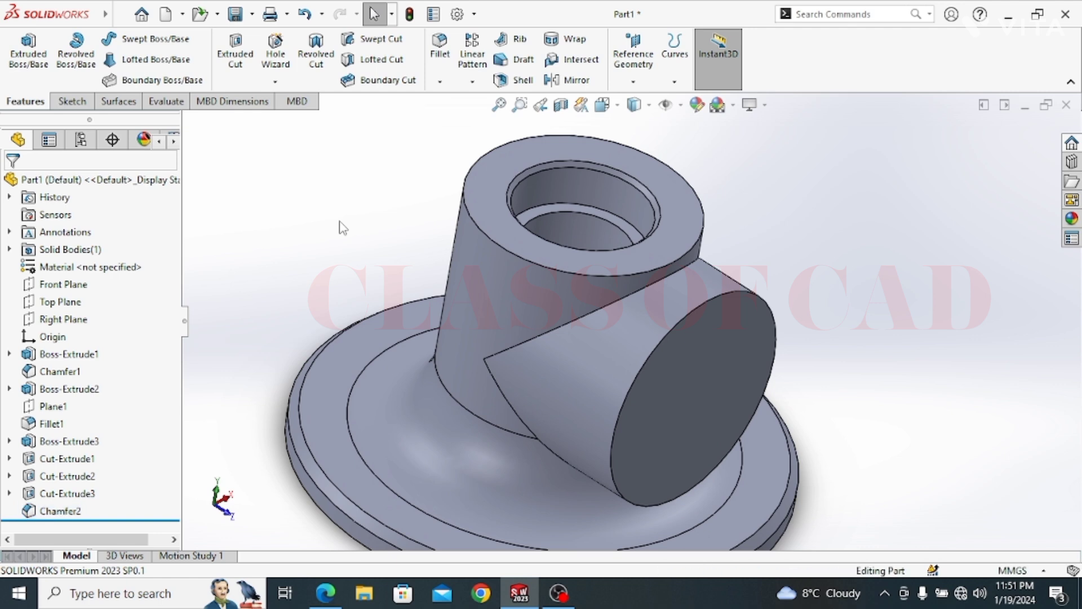
Sketch a circle about 9 mm in diameter on the side boss's end face, centred on the boss
scroll(571, 313, down, 3)
middle_drag(572, 313, 660, 333)
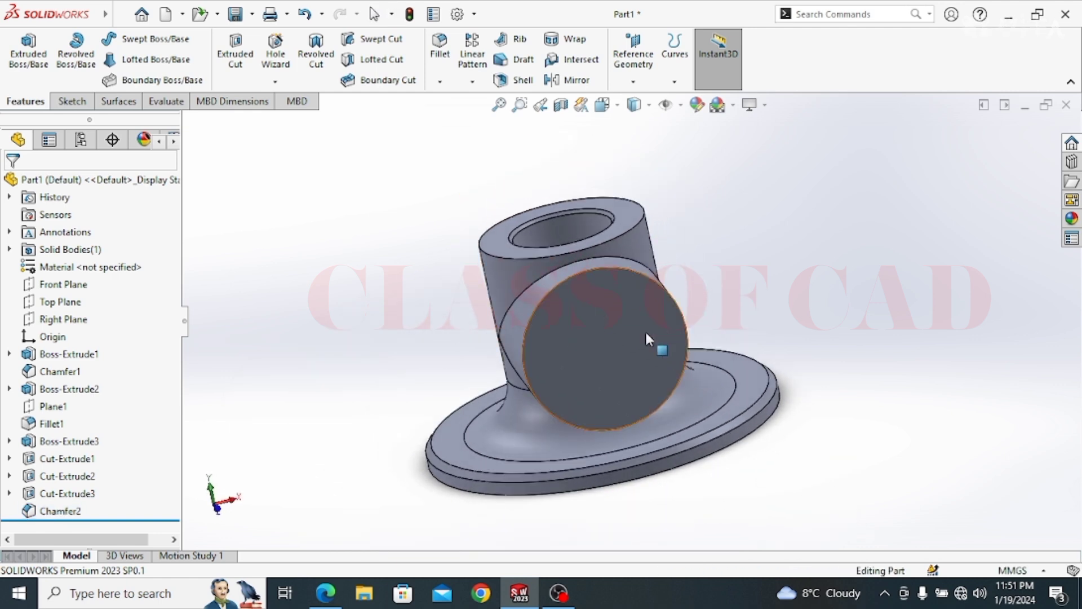
click(590, 344)
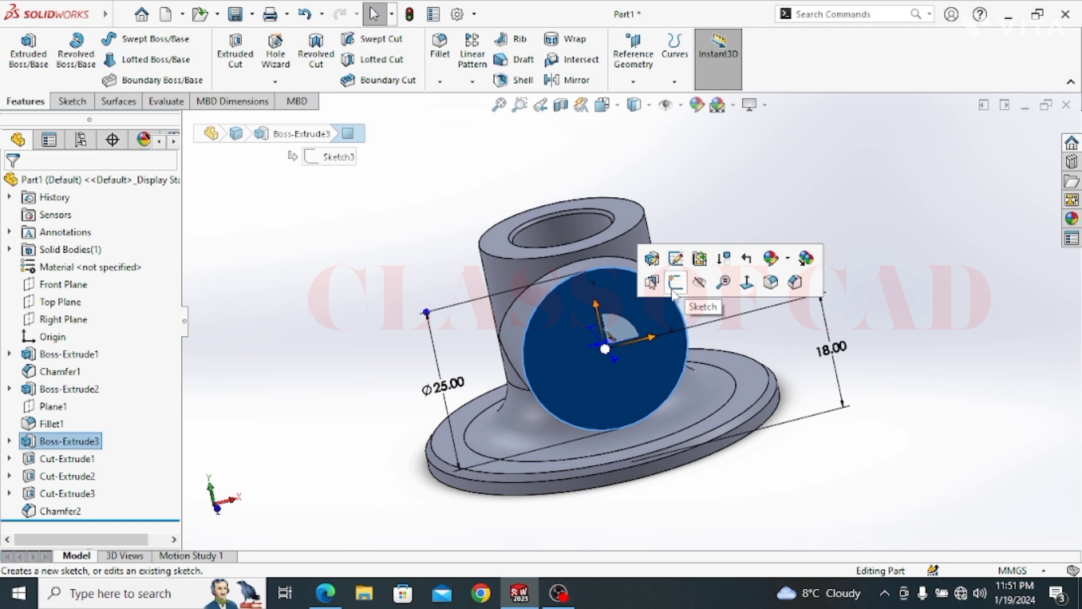
click(674, 289)
click(871, 272)
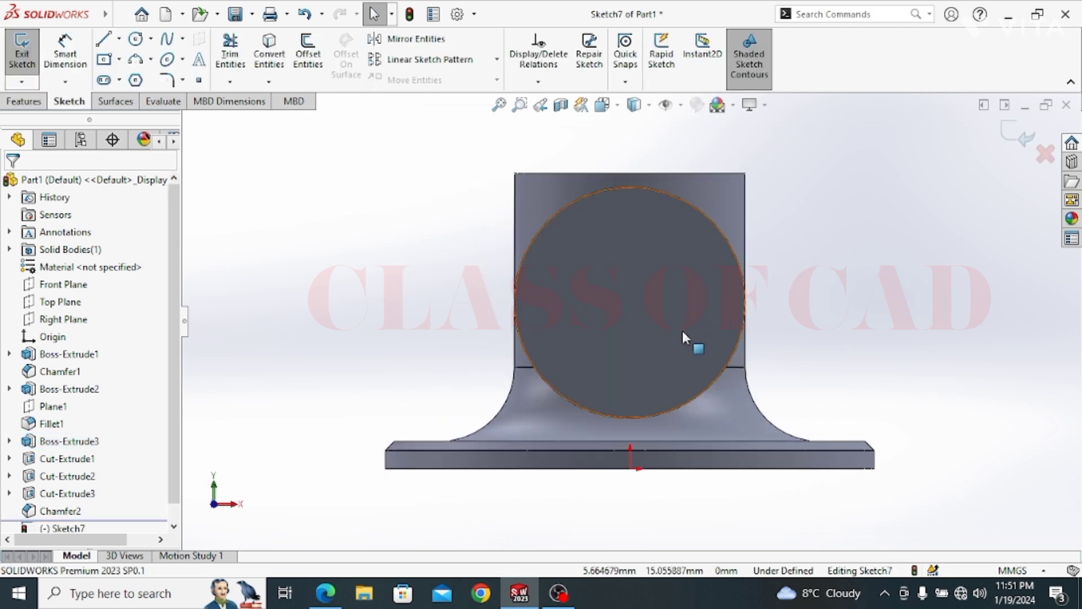
ctrl+middle_drag(654, 323, 607, 301)
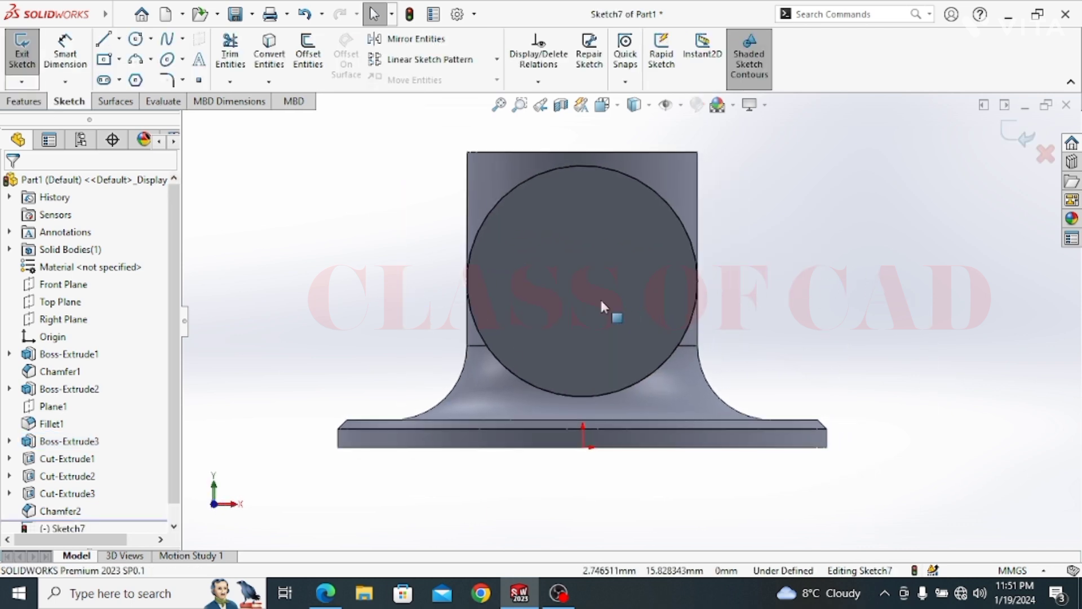
click(136, 40)
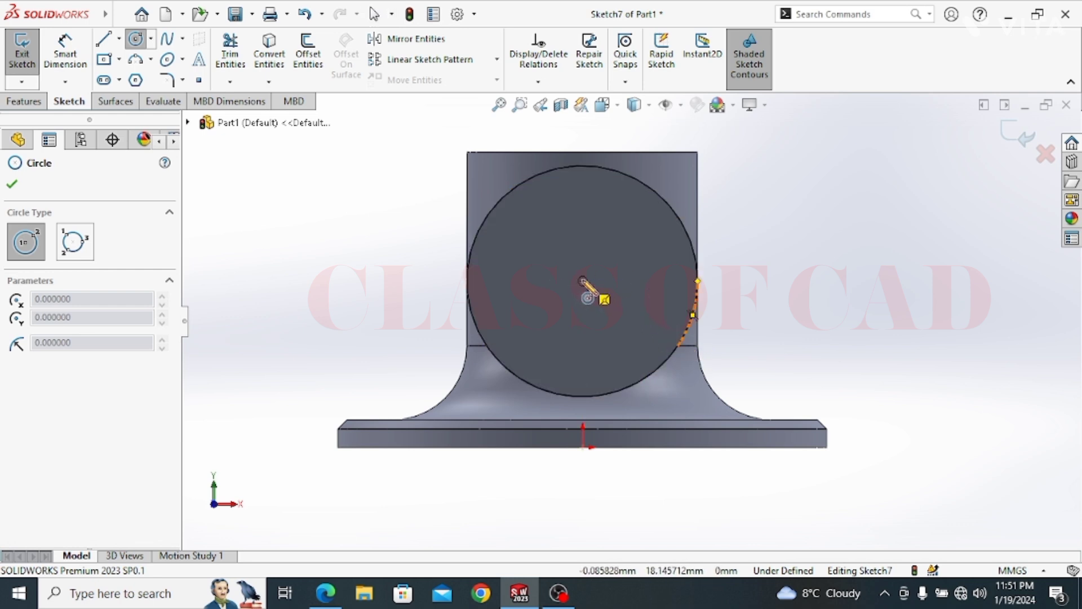
click(584, 281)
click(611, 248)
key(Escape)
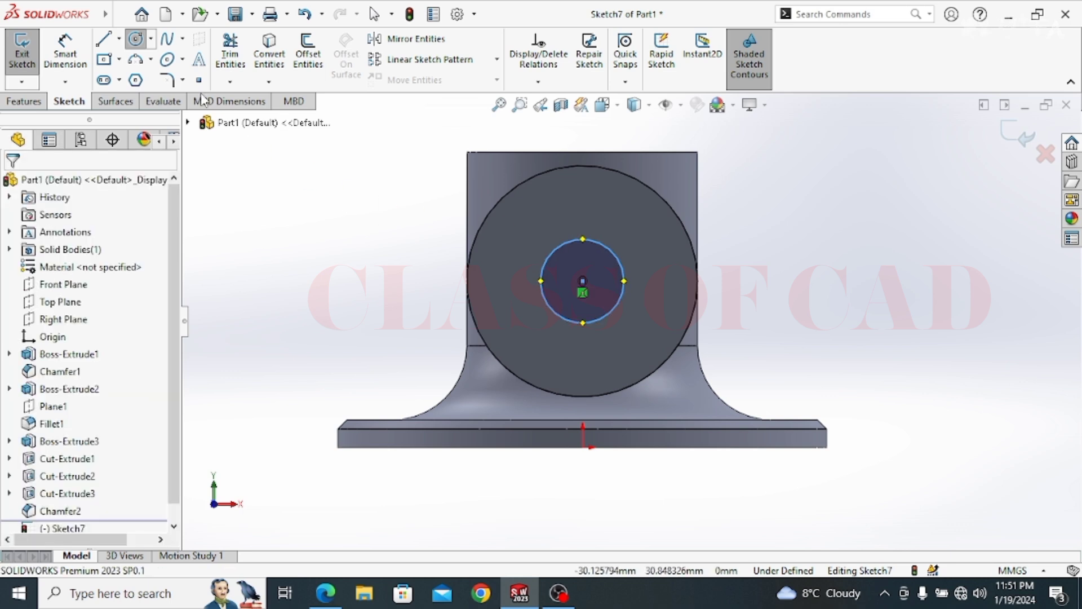
Dimension the circle on the side boss's end face with a diameter of 10 mm
click(83, 55)
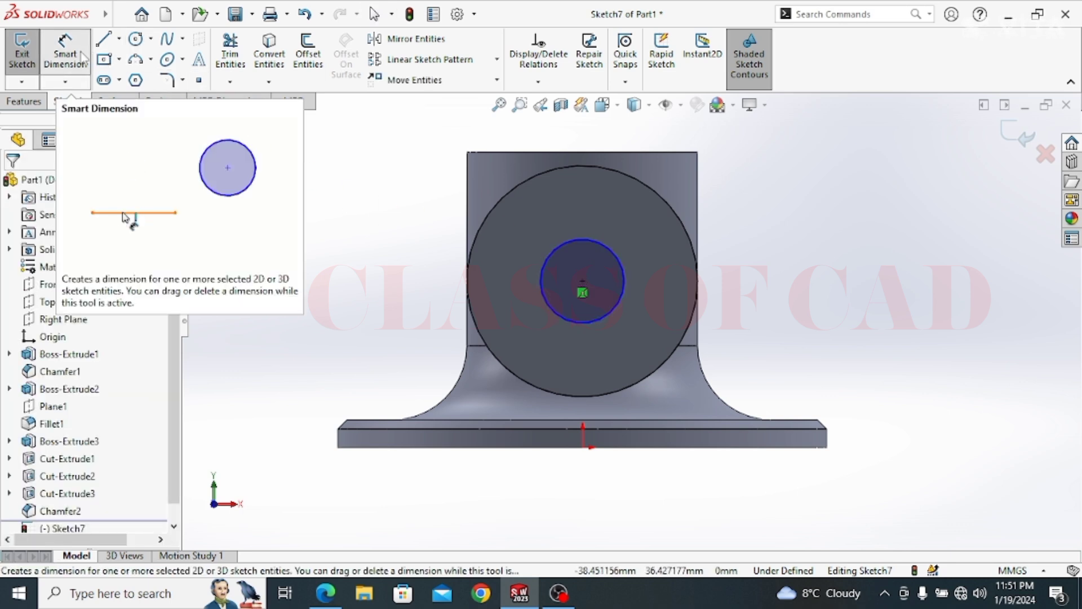
click(552, 248)
click(422, 242)
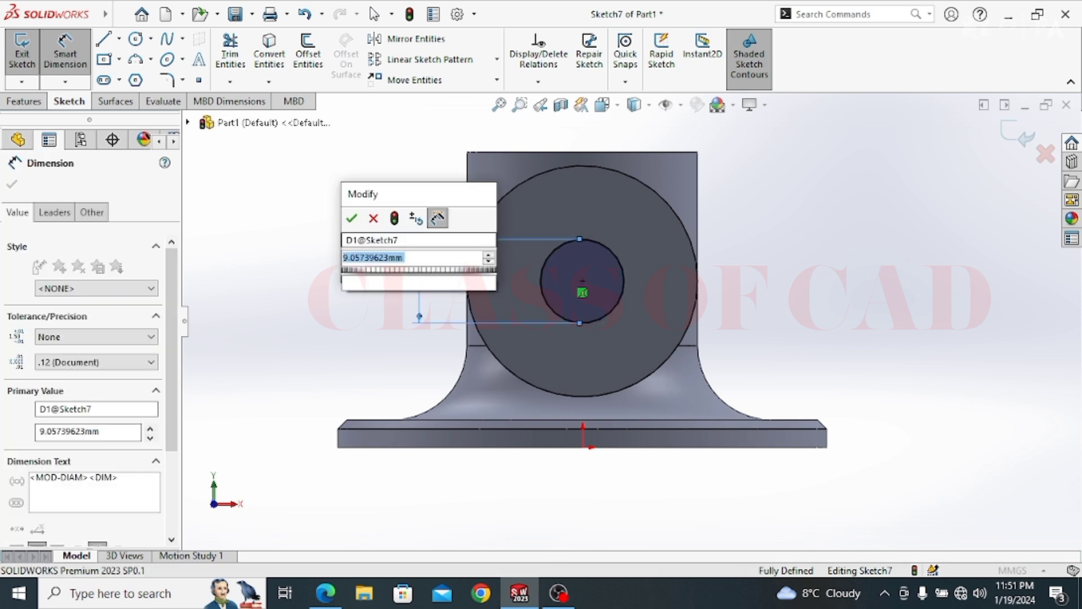
text(10)
key(Return)
key(Escape)
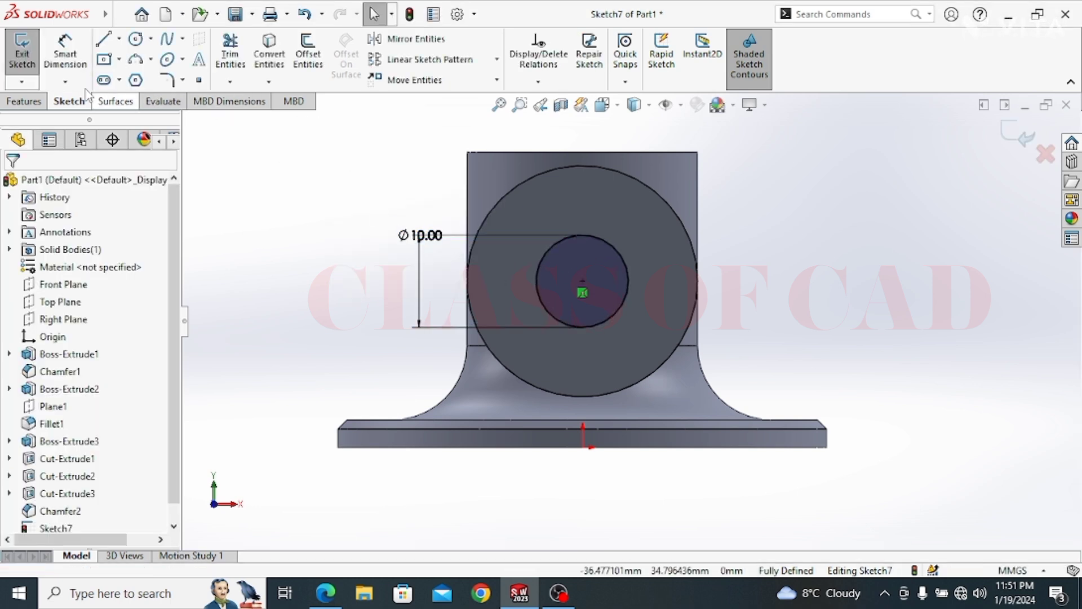
Cut the 10 mm circle into the side boss with an Up To Next end condition
click(28, 104)
click(236, 57)
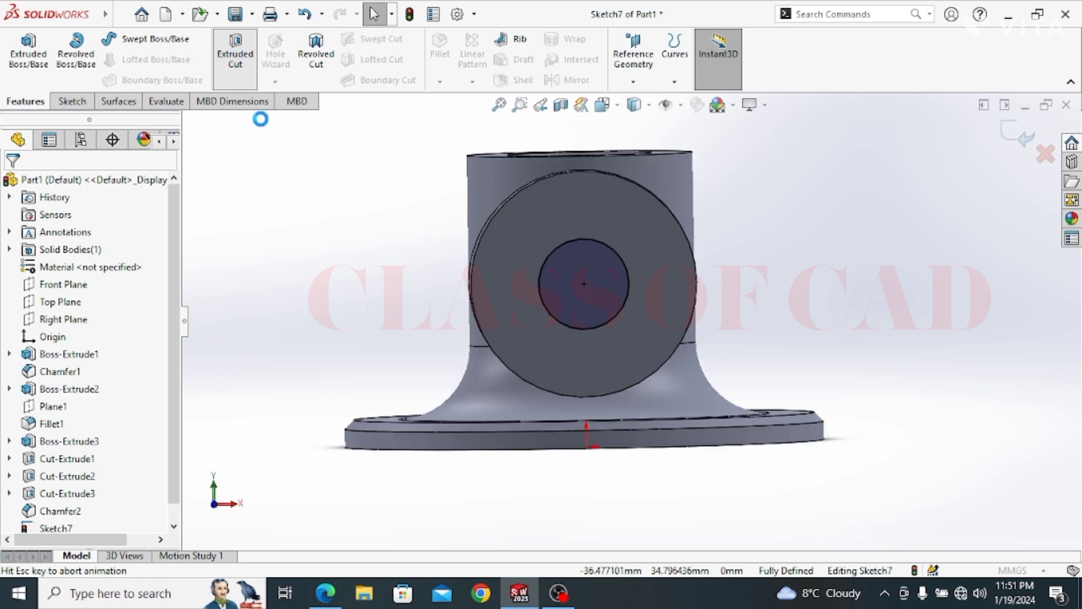
click(66, 279)
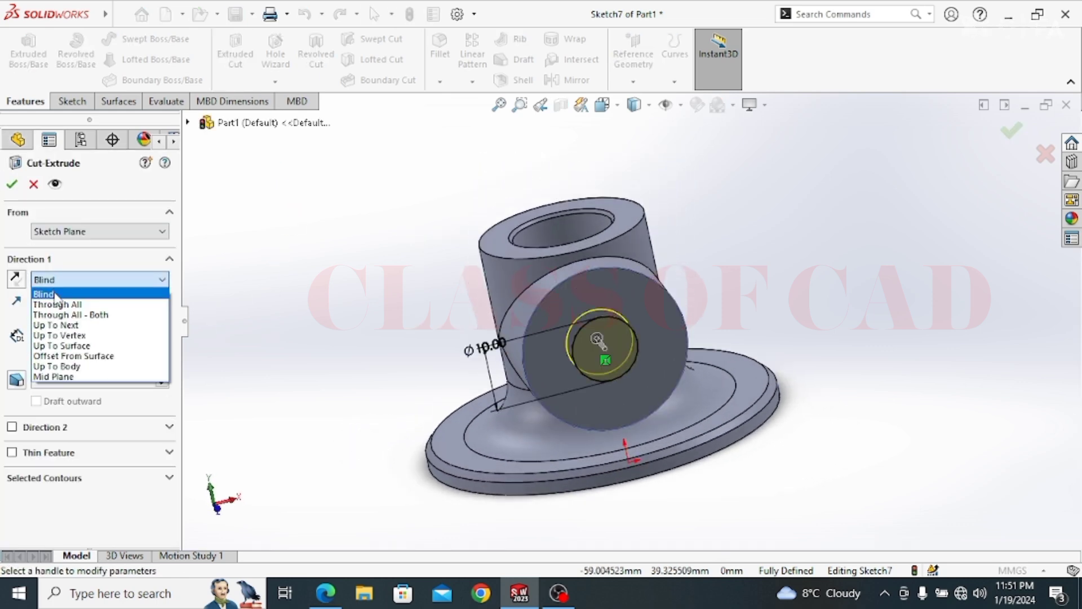
click(66, 325)
click(12, 184)
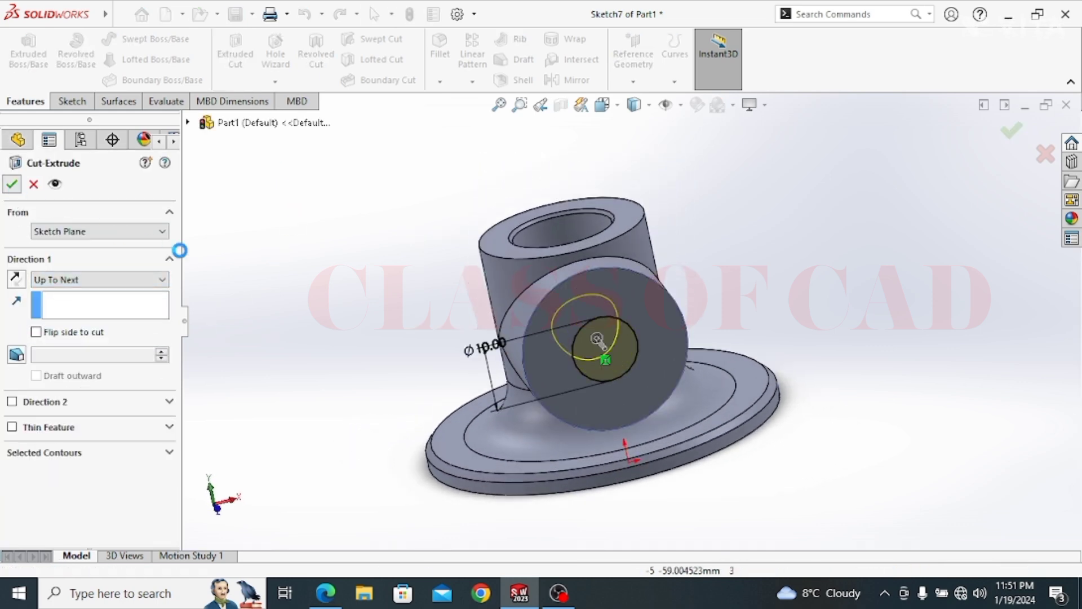
click(629, 308)
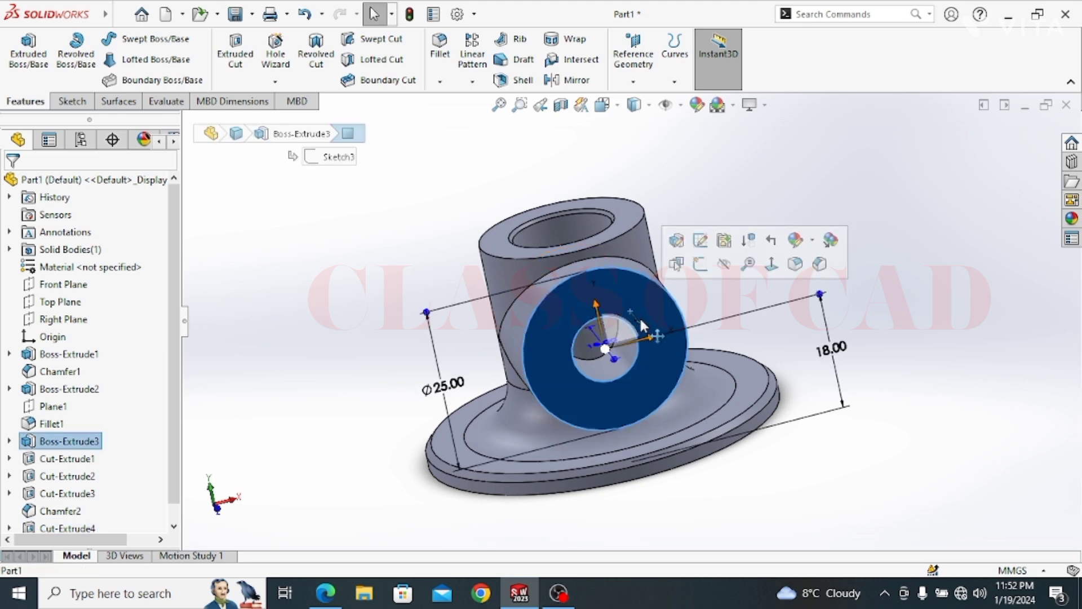
click(700, 264)
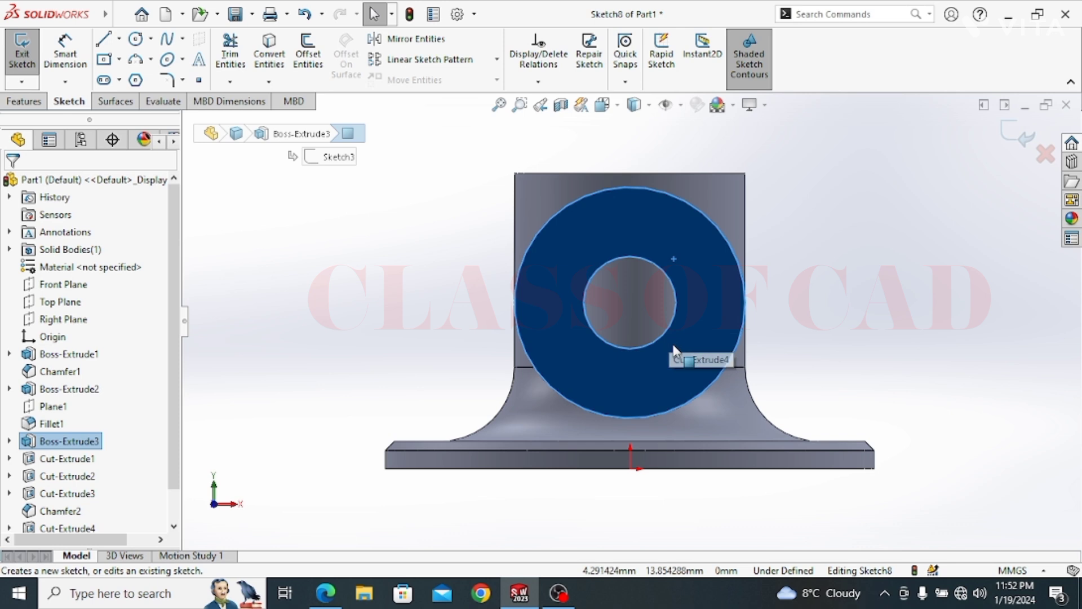
click(394, 353)
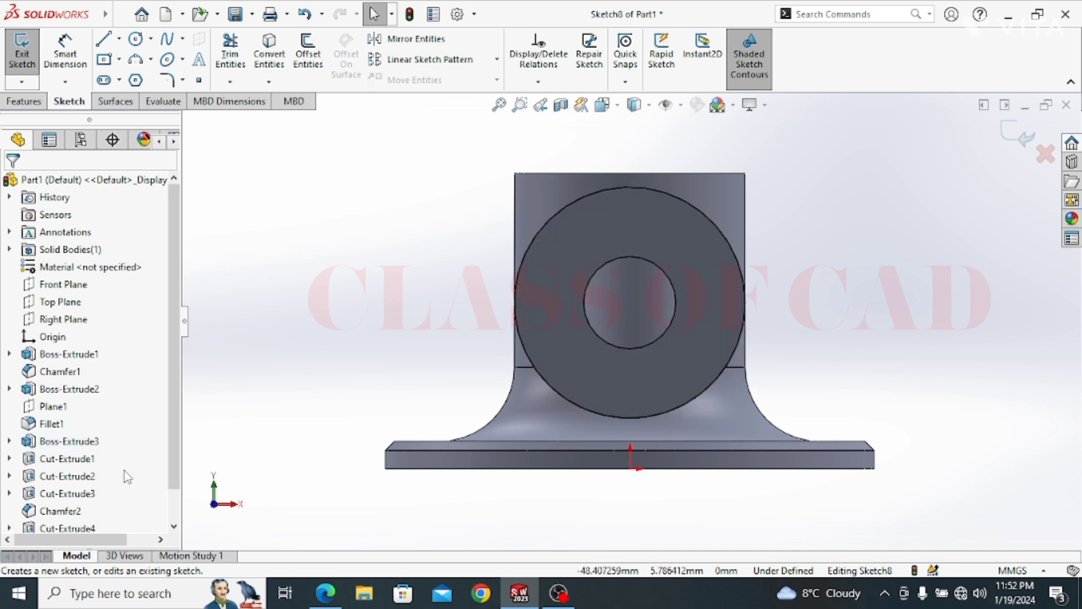
scroll(124, 470, down, 2)
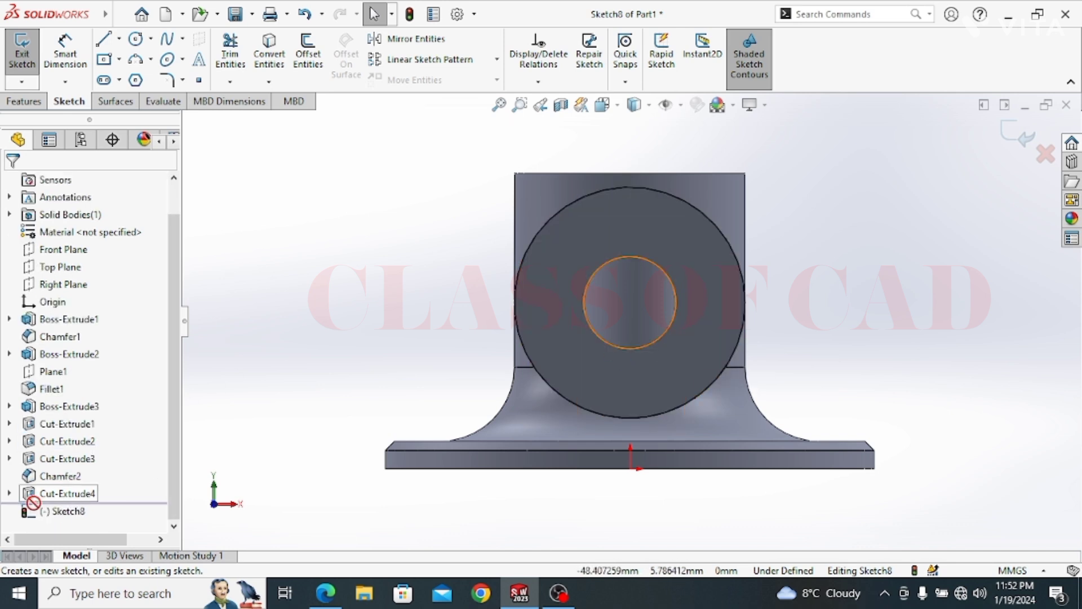
click(1014, 142)
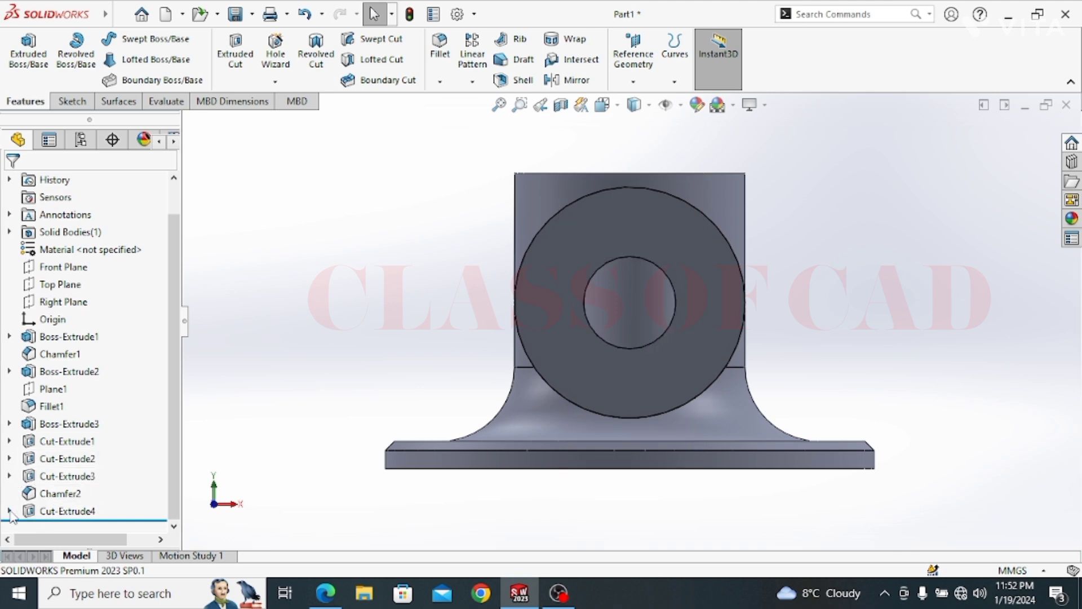
Edit the sketch of the side-boss cut and set the circle's diameter to 21 mm
click(10, 510)
click(70, 511)
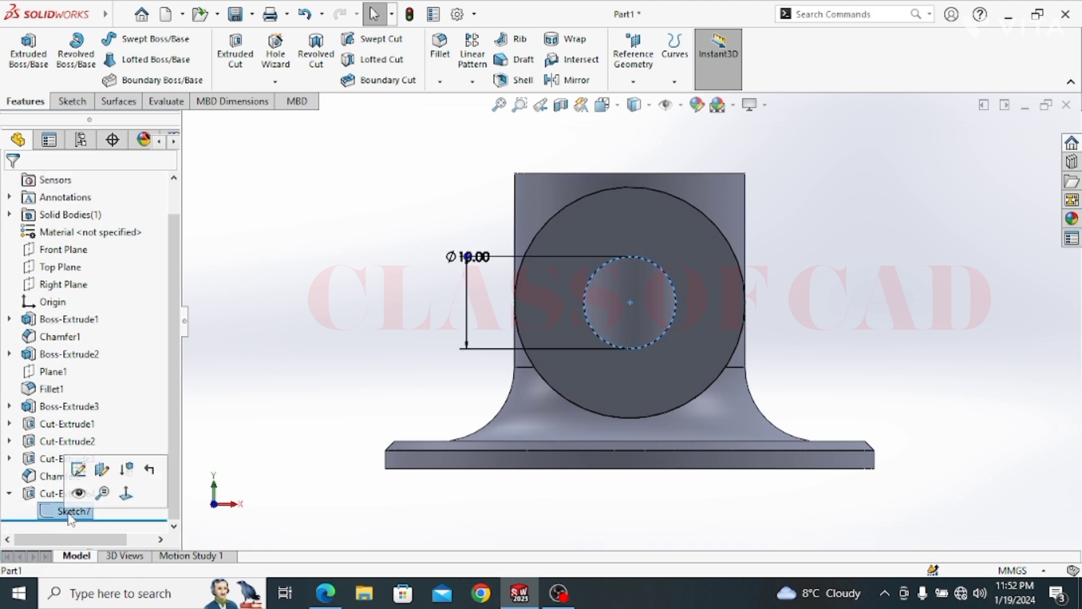
click(79, 470)
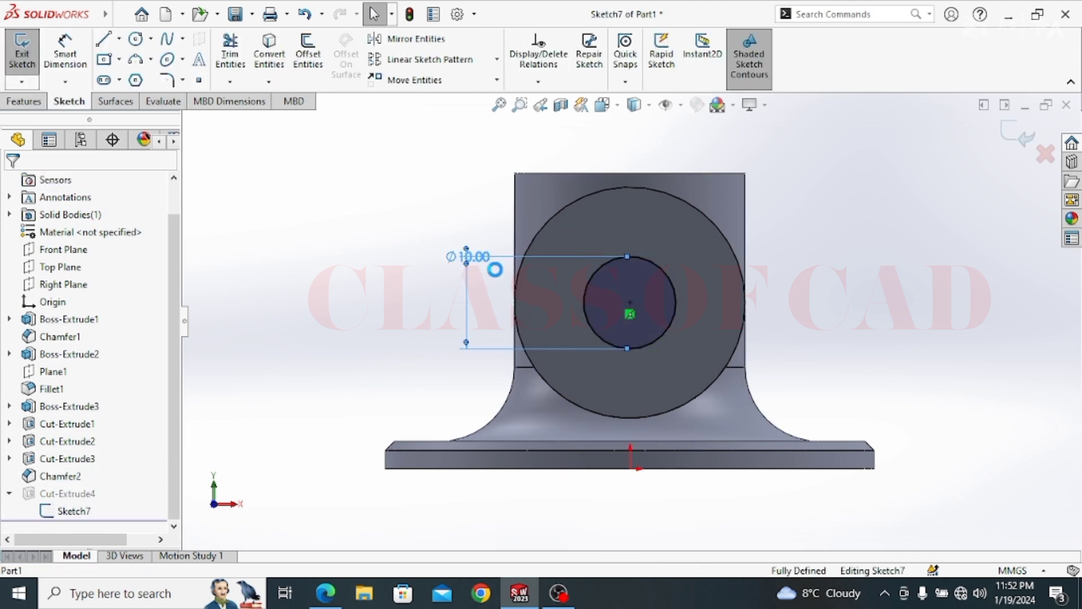
double_click(477, 257)
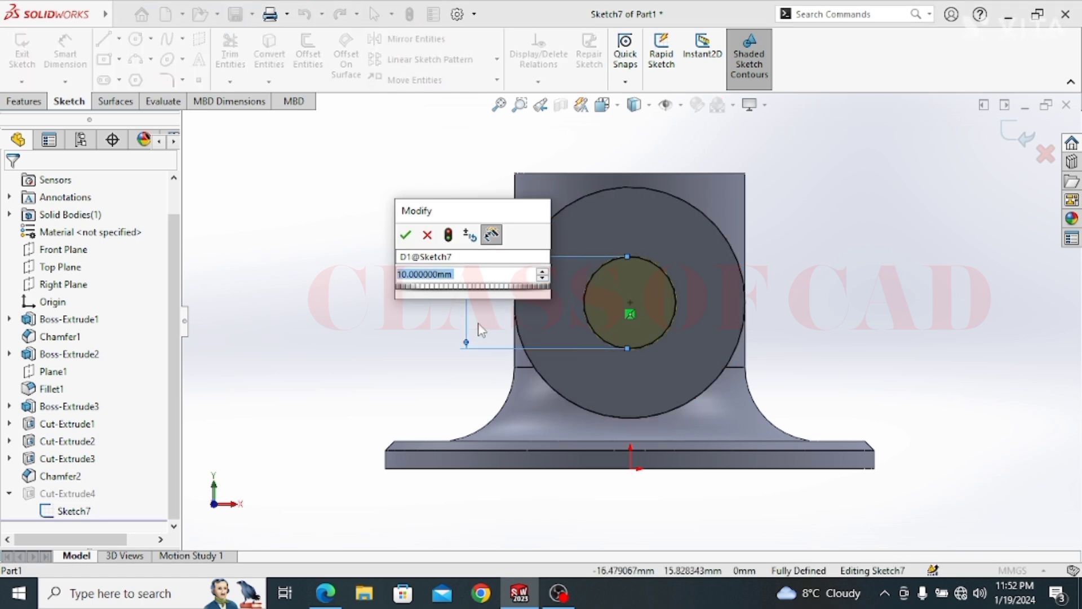
text(21)
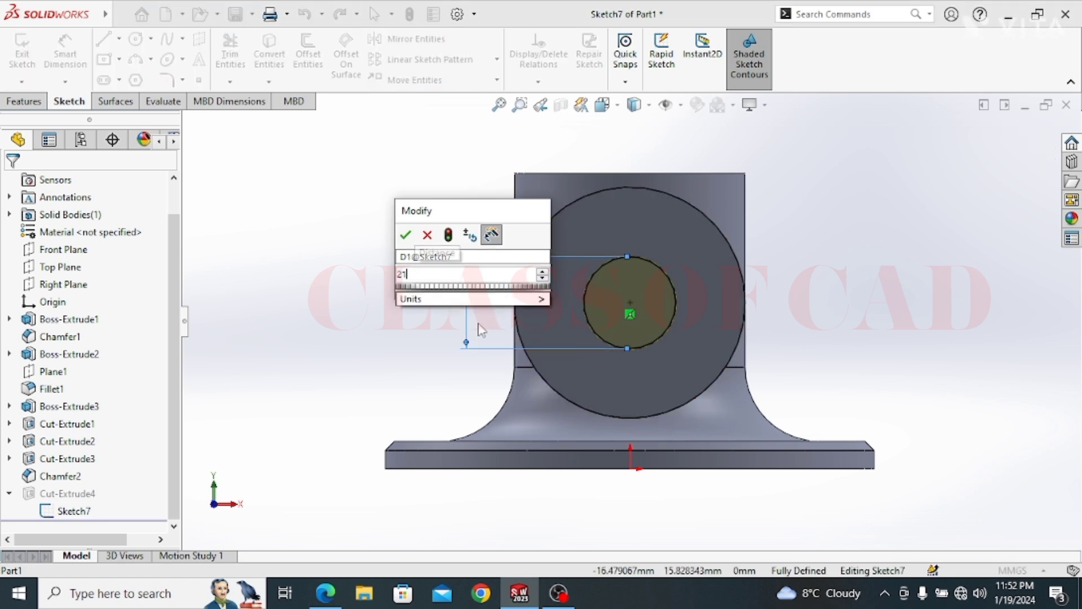
key(Return)
click(480, 329)
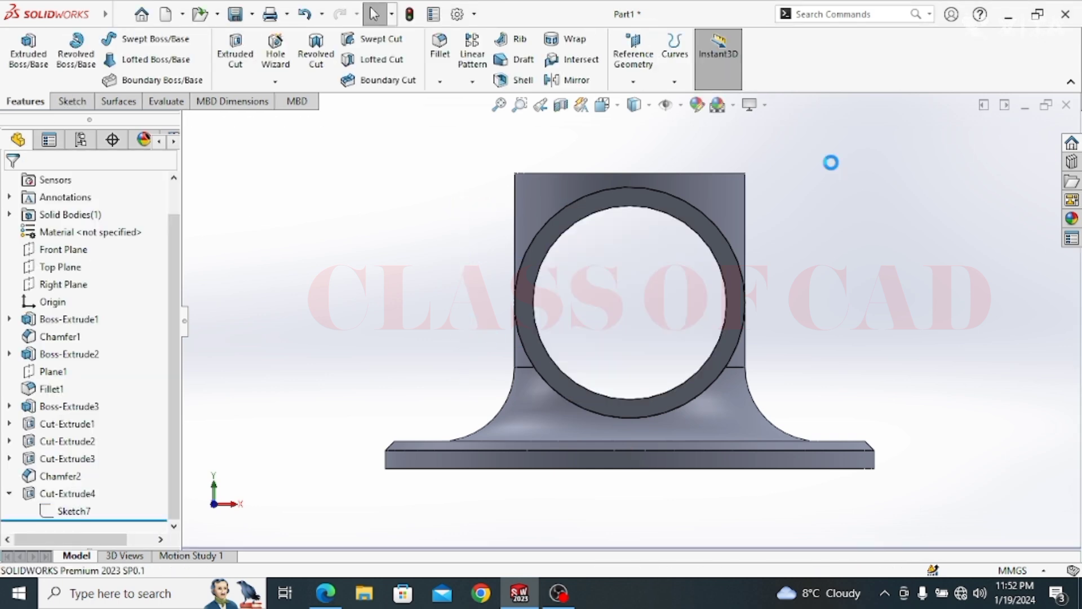
Change the side-boss cut to a Blind end condition with a depth of 11 mm, consulting the Part1.pdf drawing
middle_drag(803, 309, 822, 340)
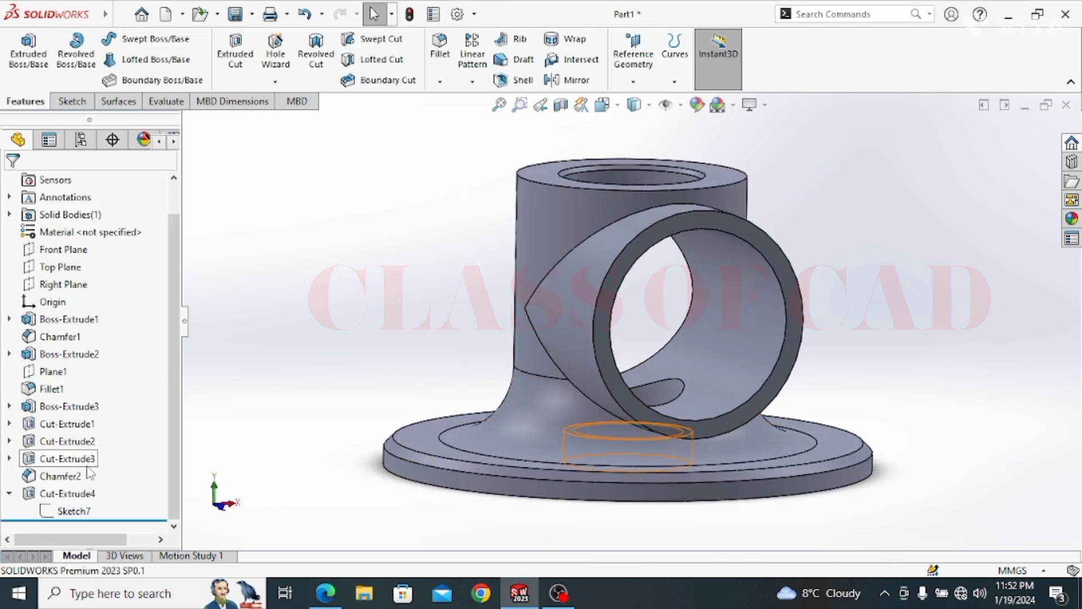
click(67, 493)
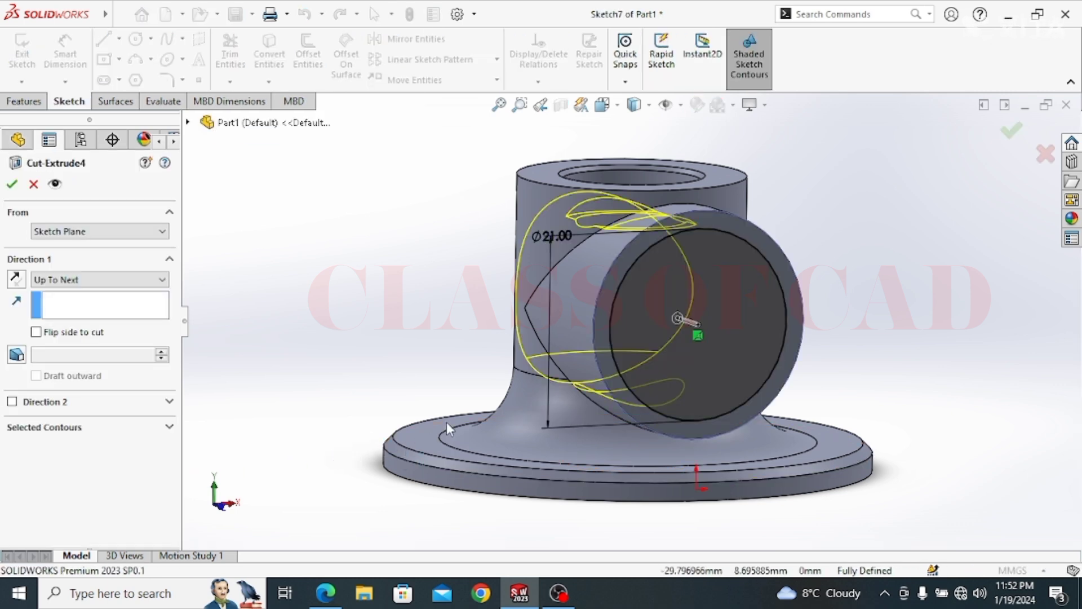
click(84, 285)
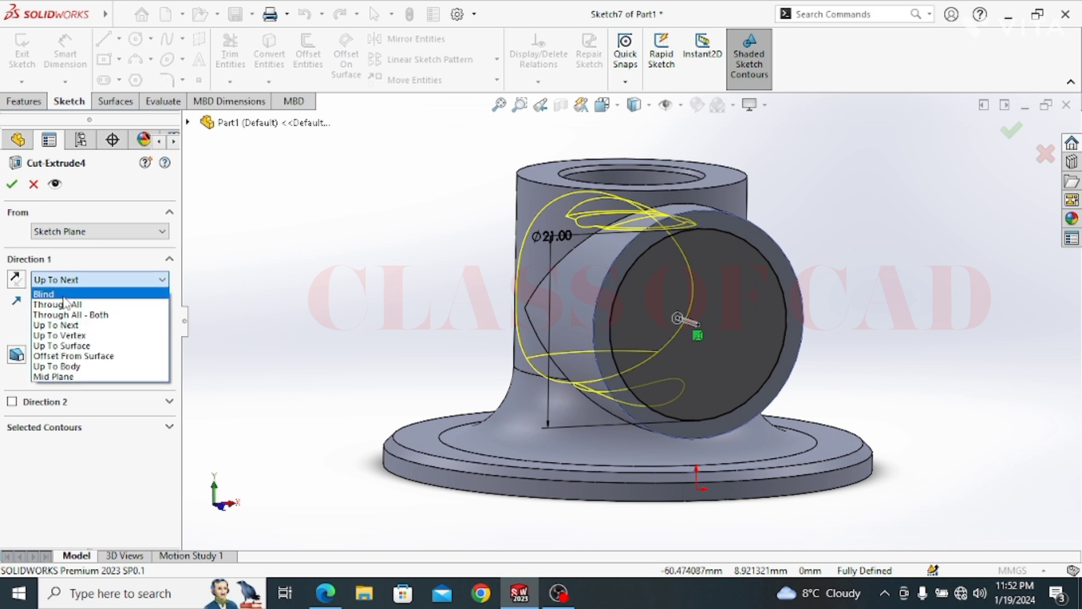
click(69, 291)
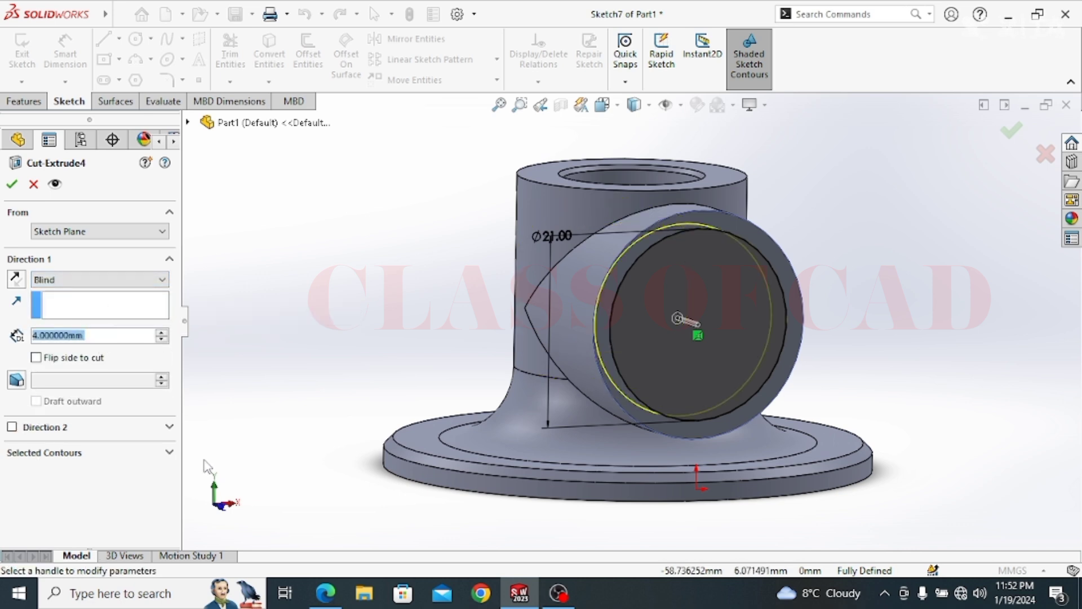
click(325, 592)
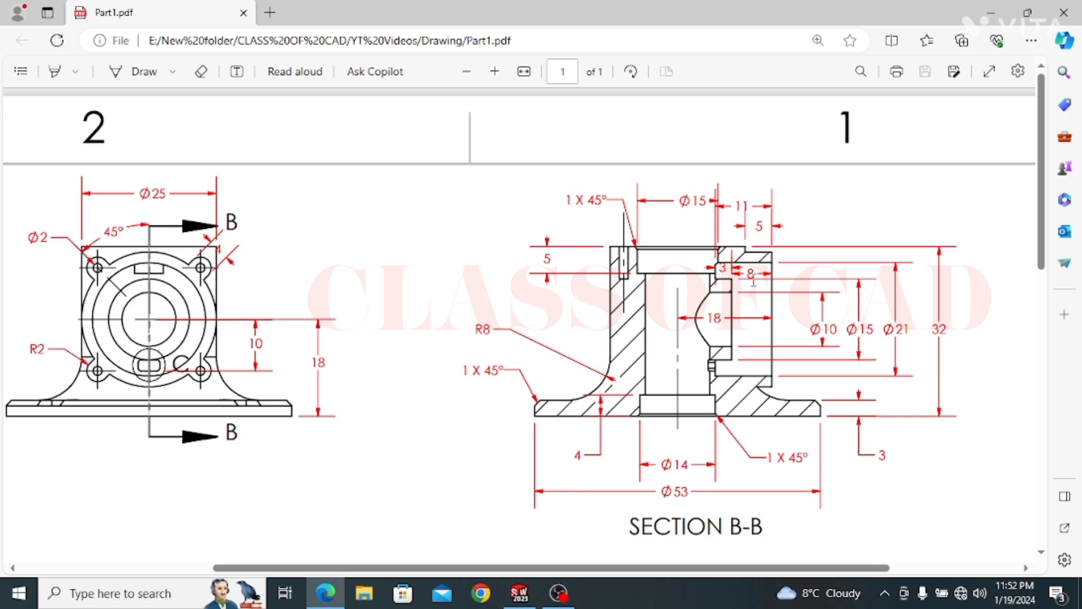
click(986, 13)
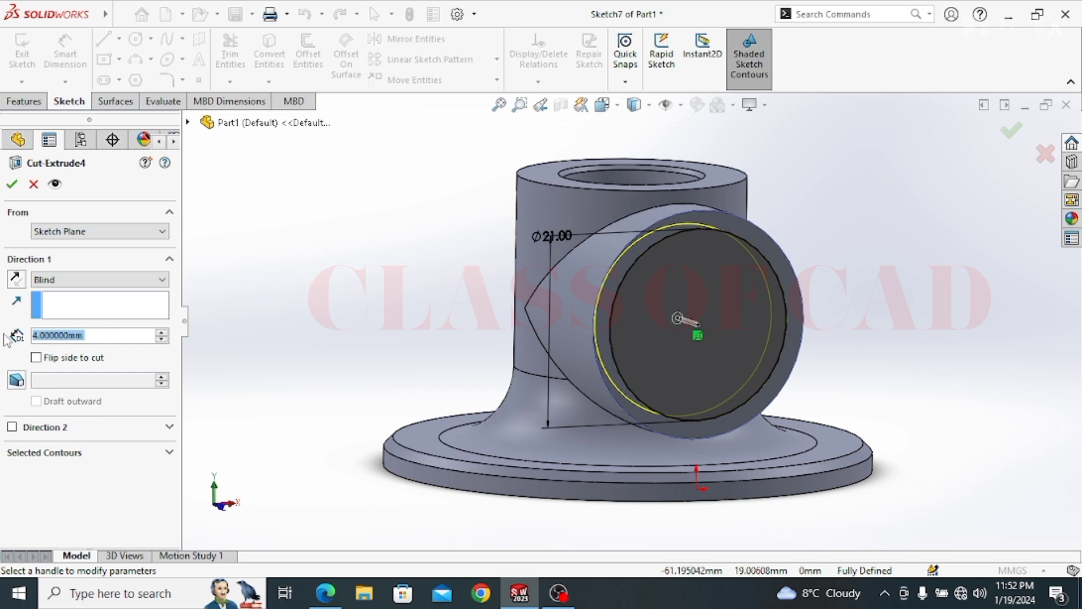
text(11)
key(Return)
key(Return)
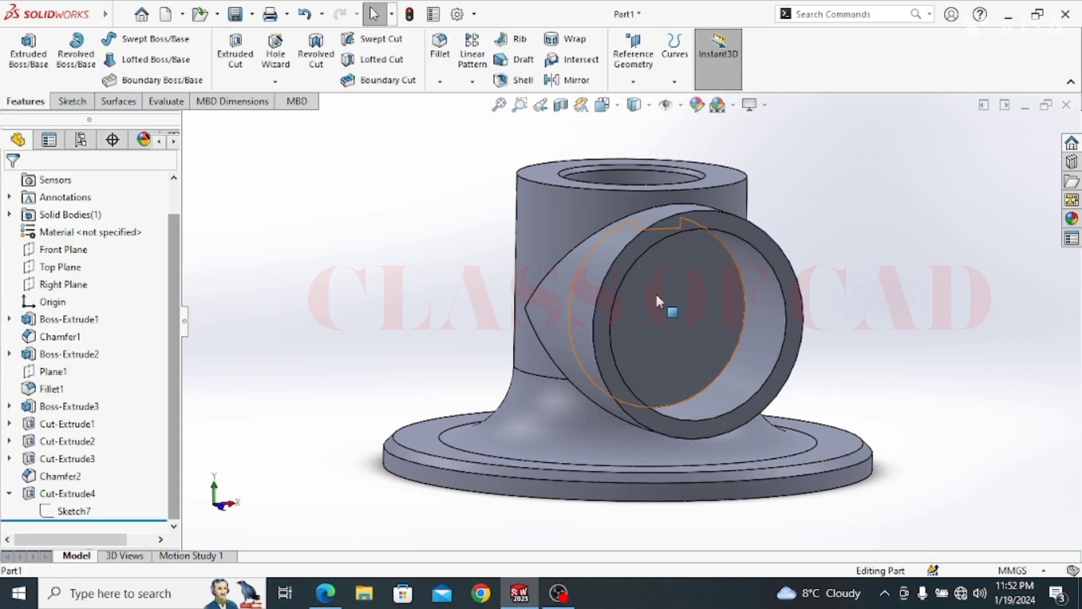
Sketch a small circle near the centre of the 21 mm side bore's floor
click(657, 296)
click(723, 252)
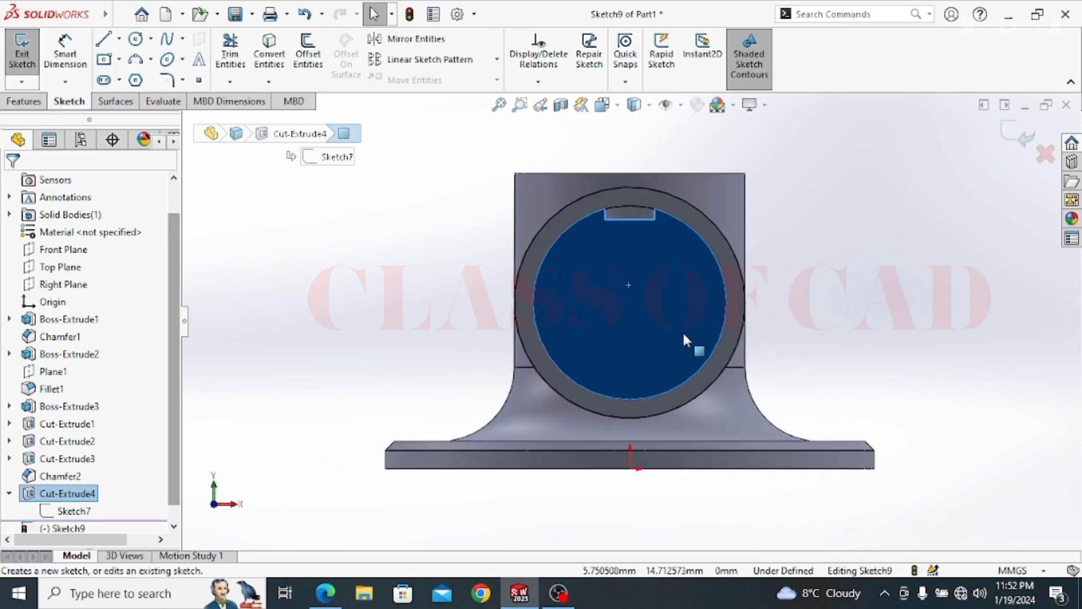
click(135, 38)
mouse_move(640, 331)
middle_down()
mouse_move(627, 287)
mouse_move(636, 280)
mouse_move(763, 473)
mouse_move(797, 479)
mouse_move(749, 478)
mouse_move(730, 454)
mouse_move(744, 495)
mouse_move(751, 450)
mouse_move(688, 324)
mouse_move(640, 326)
middle_up()
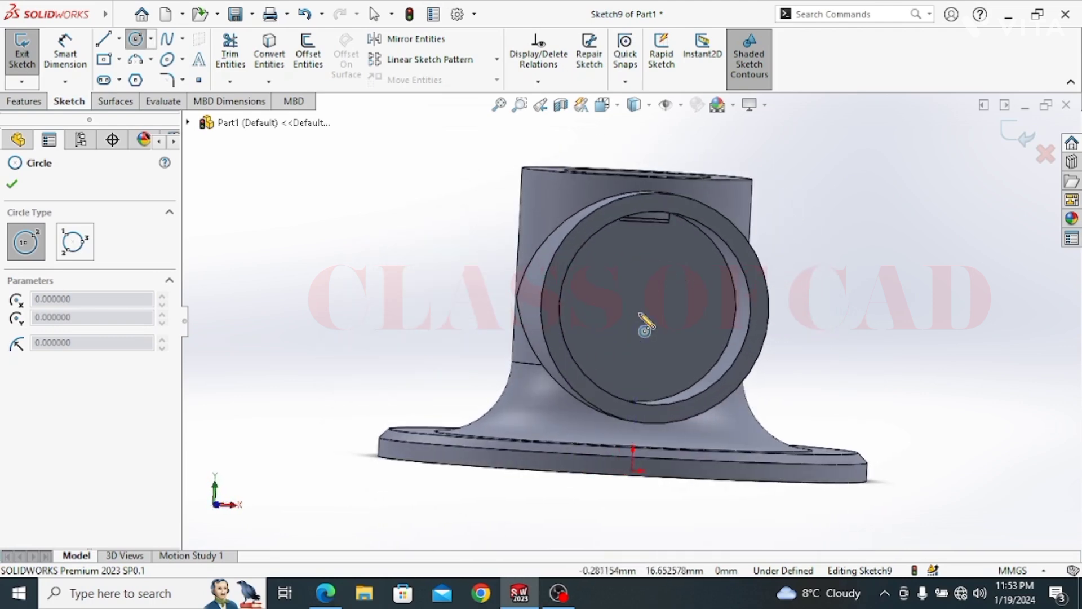
click(638, 305)
key(Escape)
click(668, 315)
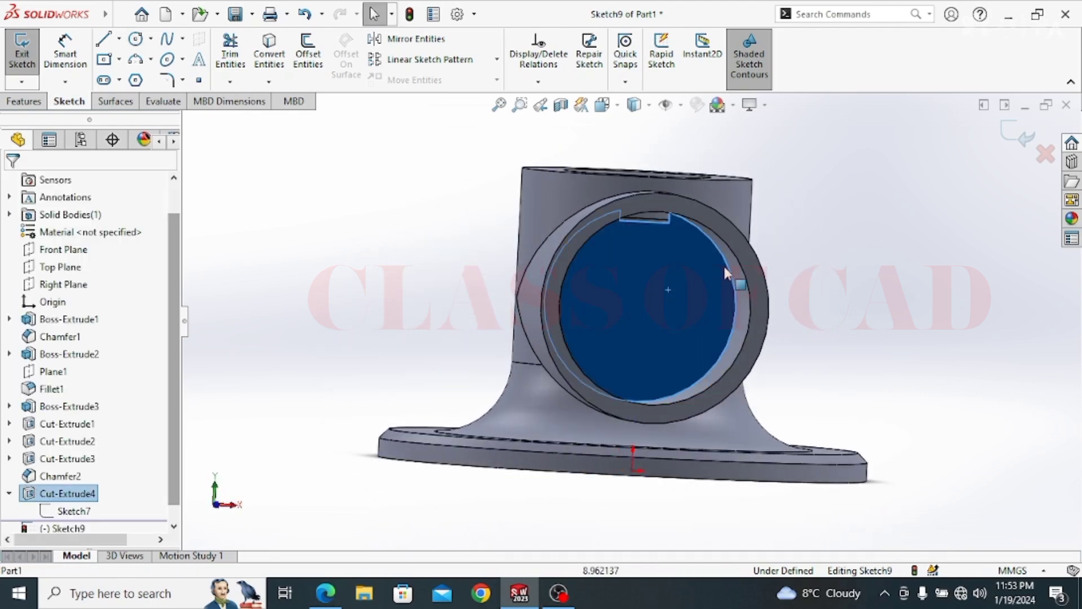
click(885, 273)
key(ctrl+8)
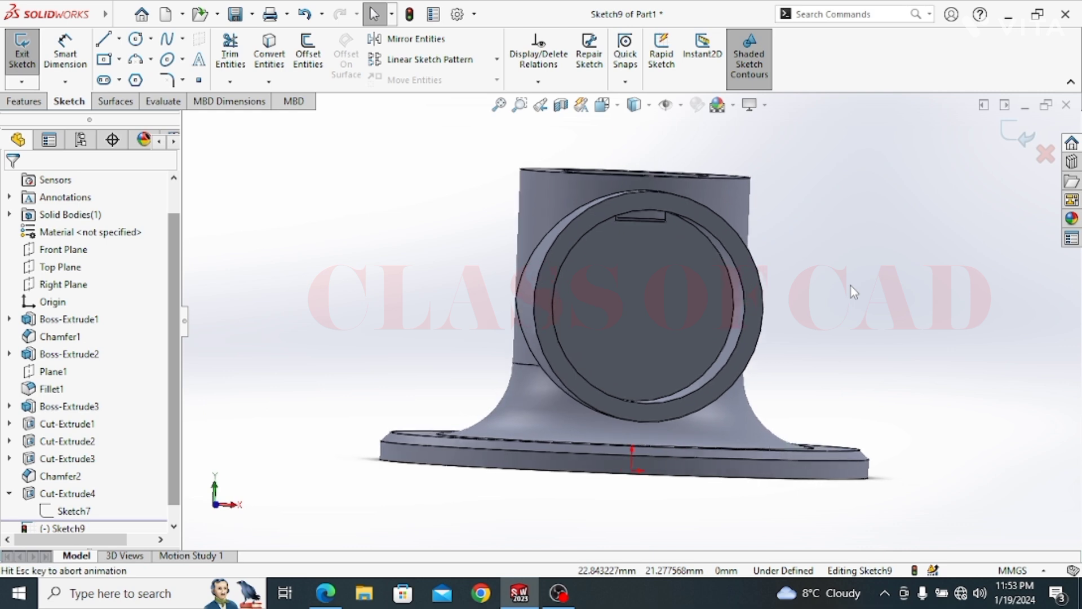
click(136, 40)
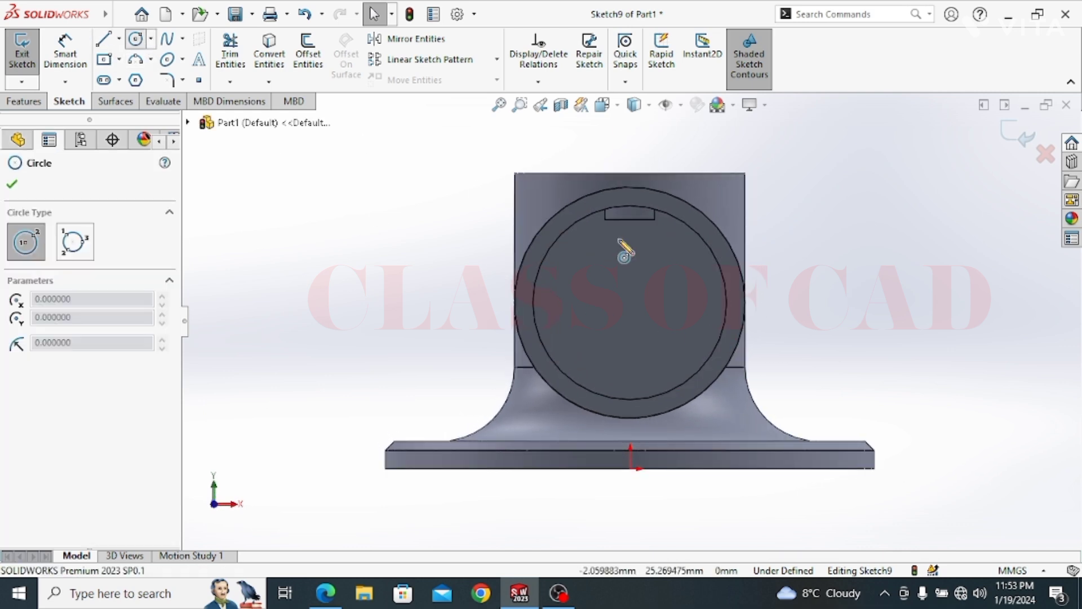
click(630, 299)
click(657, 301)
key(Escape)
Make the small circle on the side bore's floor concentric with the 21 mm bore edge
click(706, 359)
ctrl+click(650, 317)
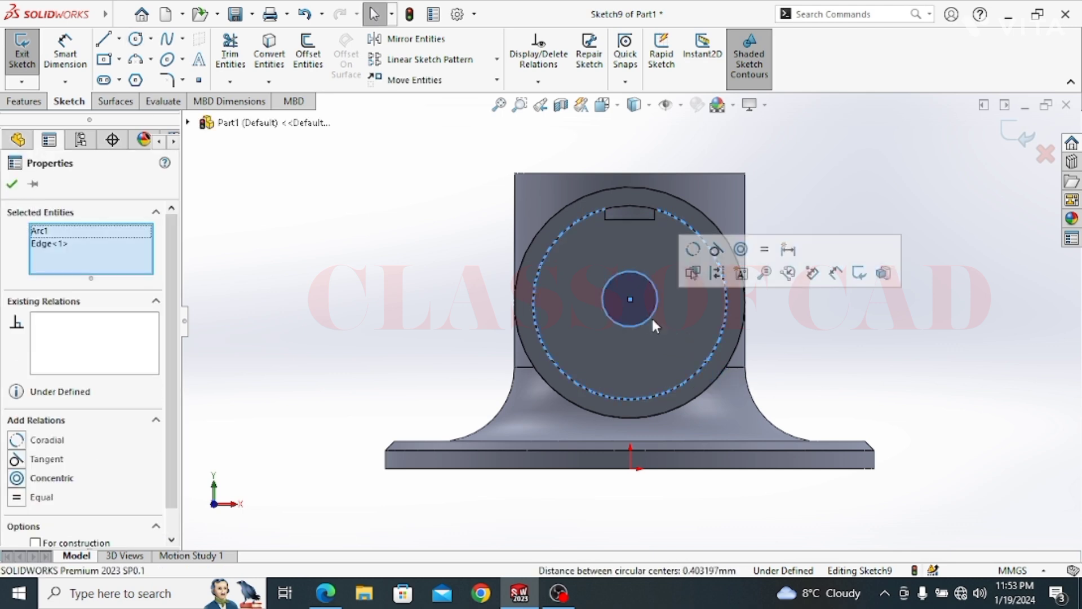
click(741, 250)
click(839, 363)
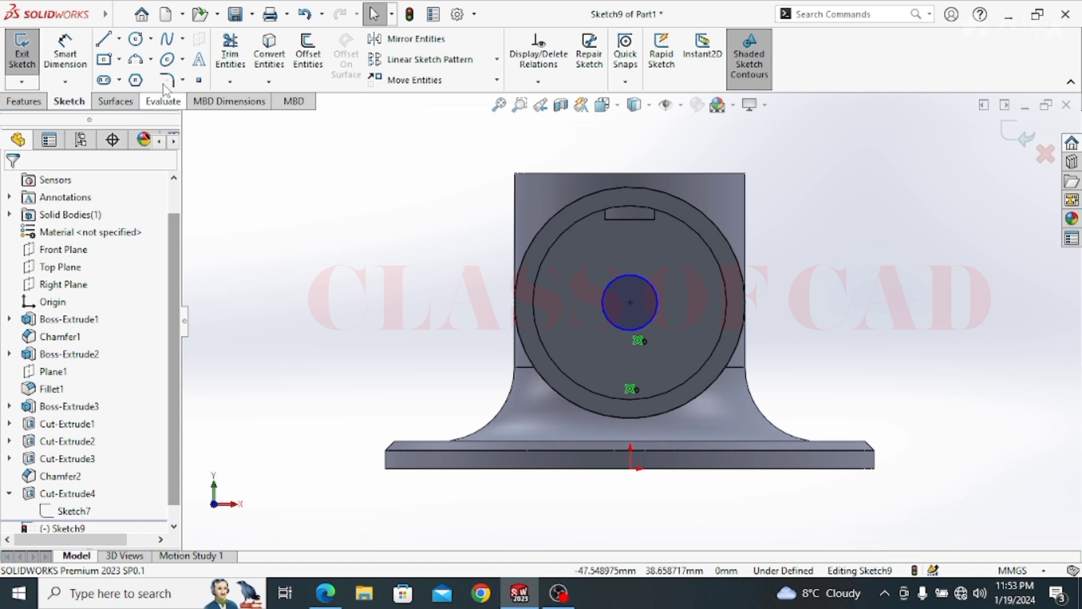
Dimension the small circle on the side bore's floor to a 10 mm diameter
click(65, 49)
click(601, 292)
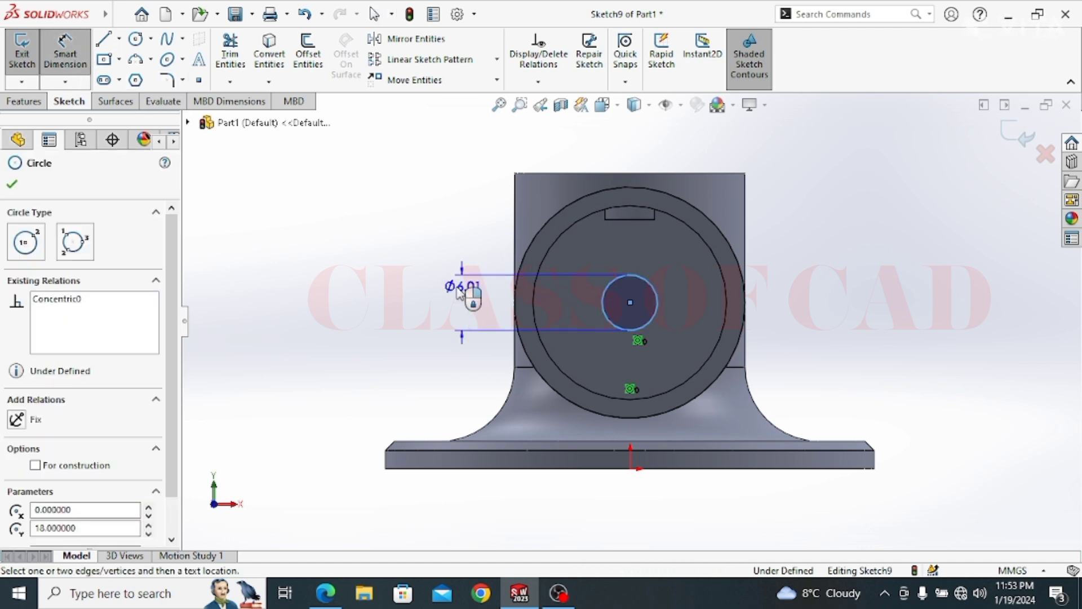
click(454, 304)
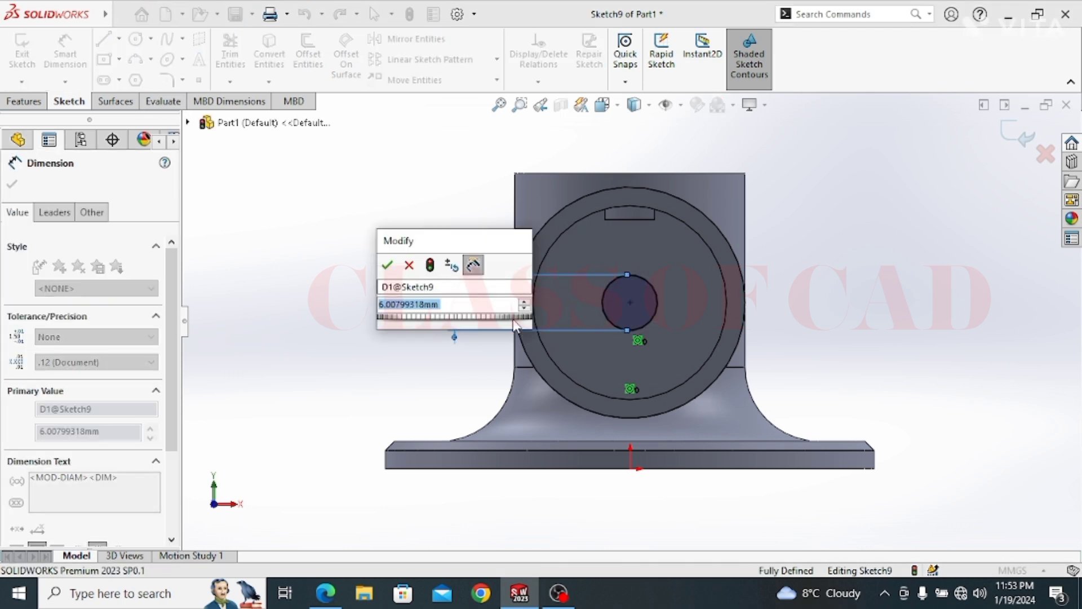
text(10)
key(Return)
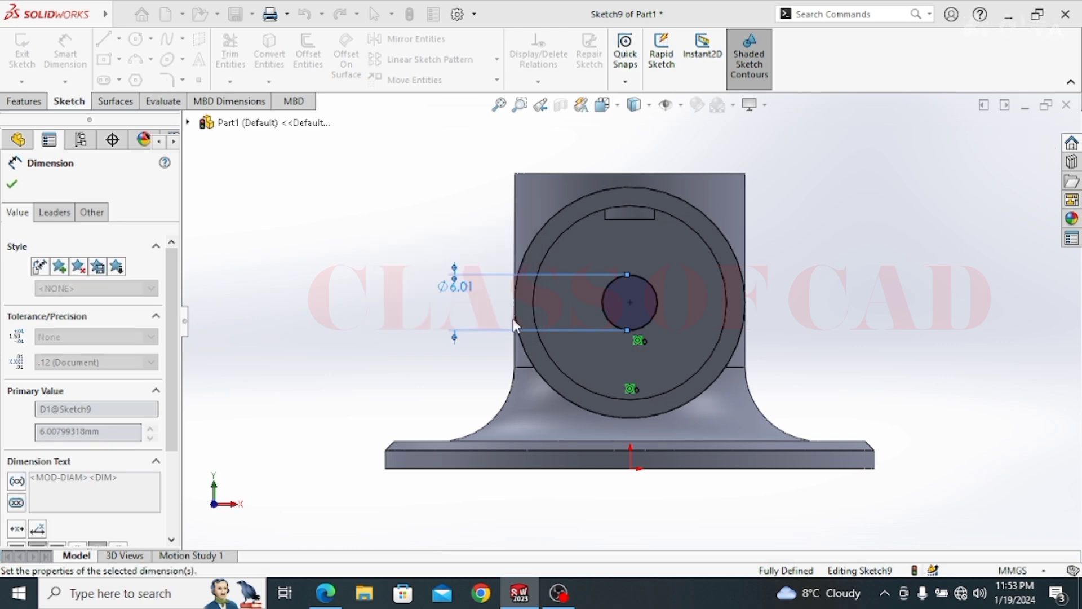
key(Escape)
Cut the 10 mm circle through to the vertical bore with an Up To Next end condition
click(23, 101)
click(242, 62)
click(91, 277)
click(56, 280)
click(12, 185)
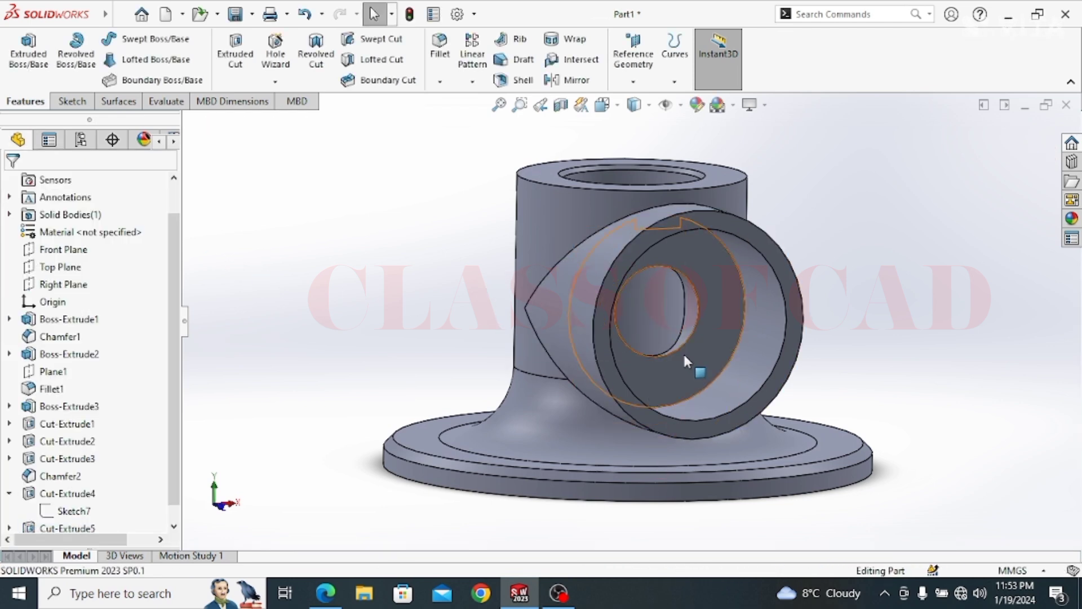
click(712, 339)
click(784, 294)
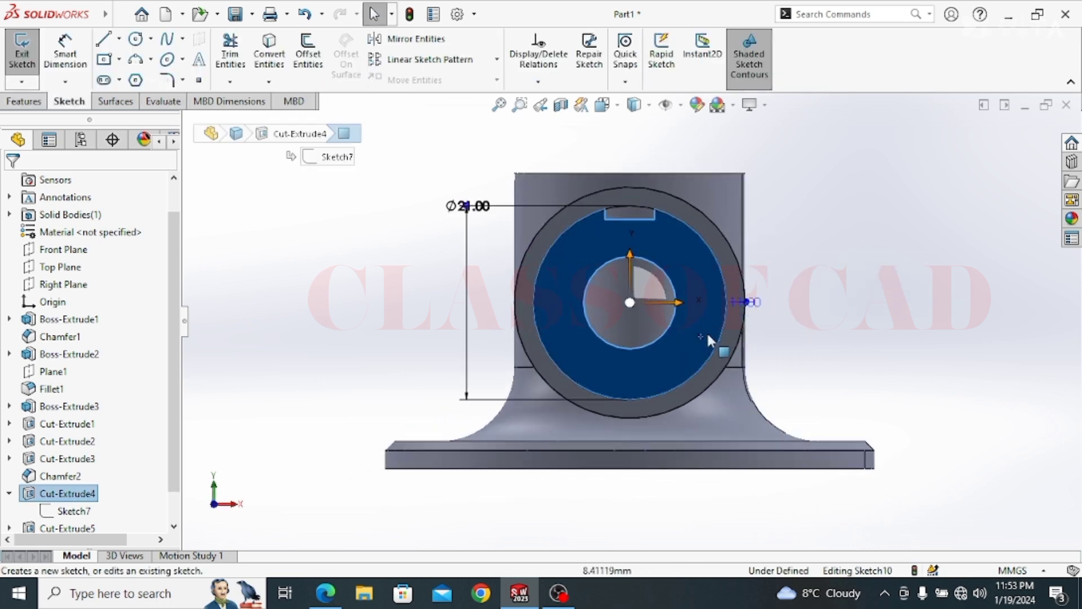
ctrl+middle_drag(646, 332, 603, 321)
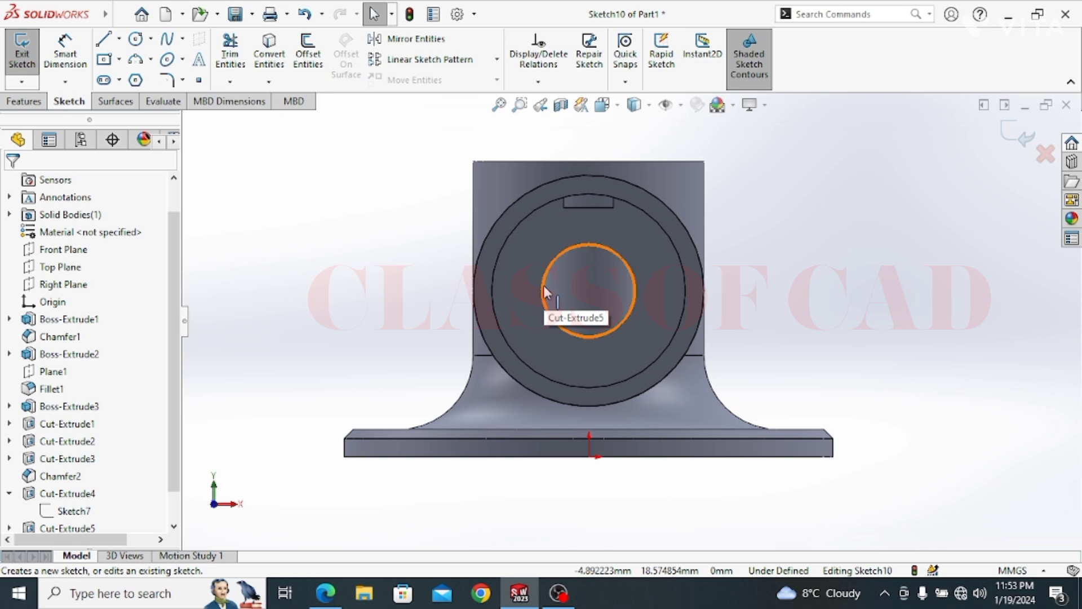
mouse_move(624, 314)
middle_down()
mouse_move(649, 330)
mouse_move(578, 354)
middle_up()
scroll(56, 495, down, 1)
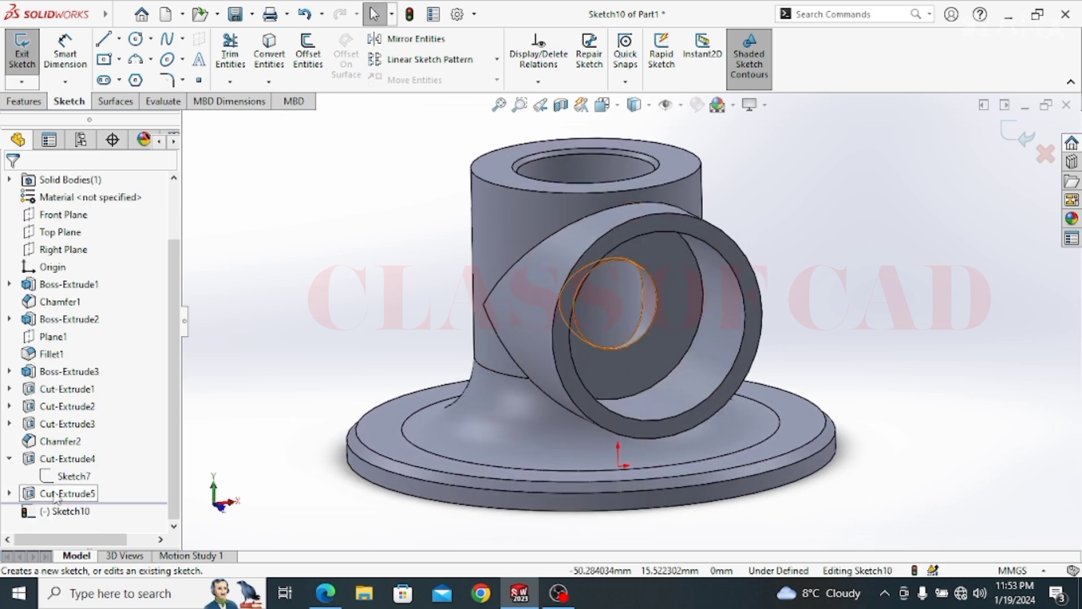
click(73, 458)
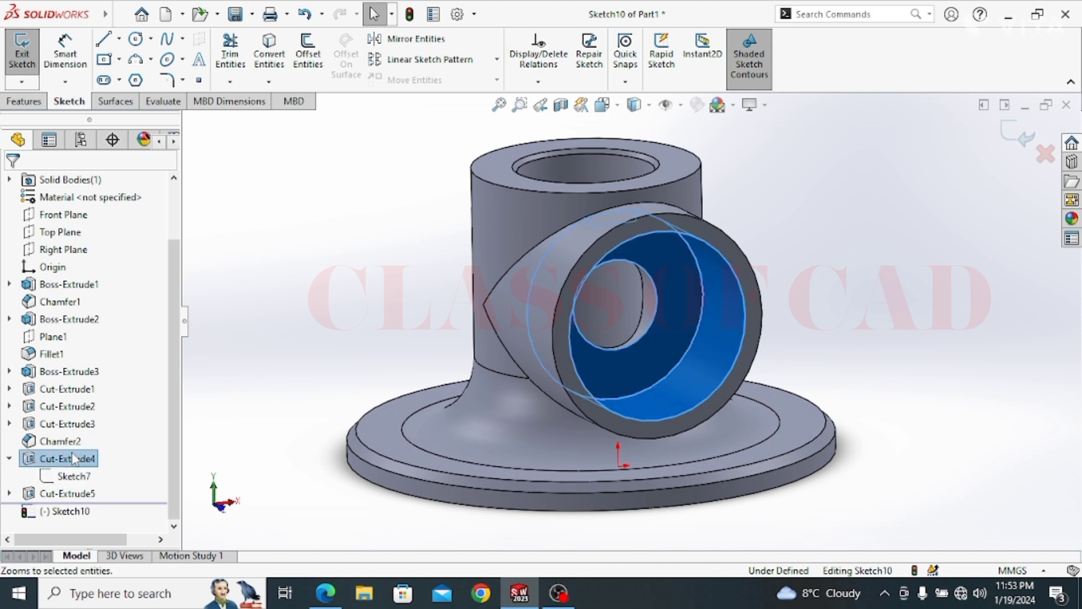
click(1016, 128)
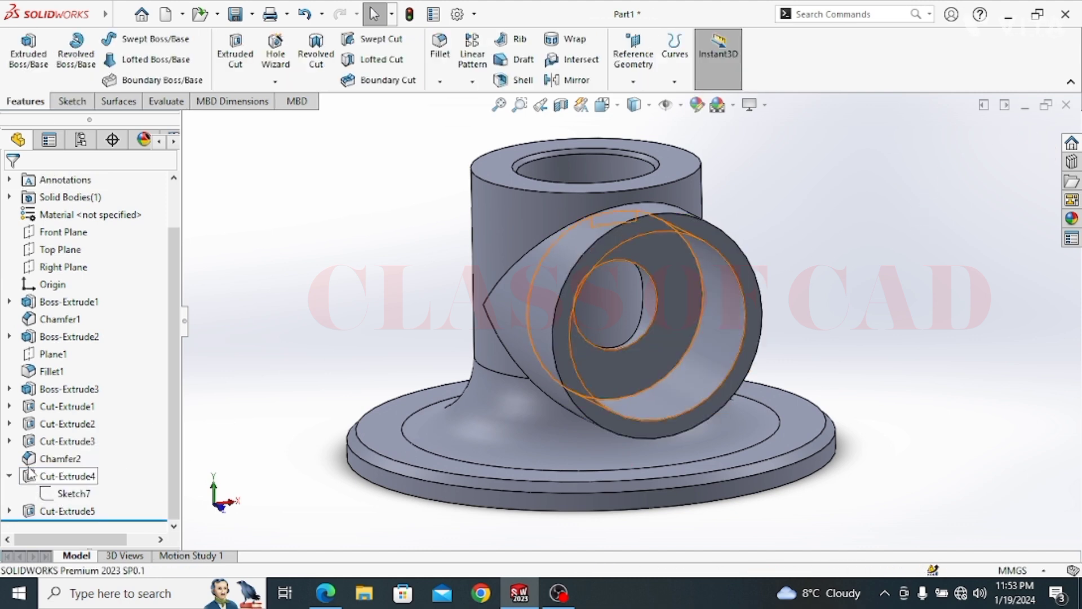
Edit the 21 mm side-bore cut and set its blind depth to 8 mm
click(46, 478)
click(79, 425)
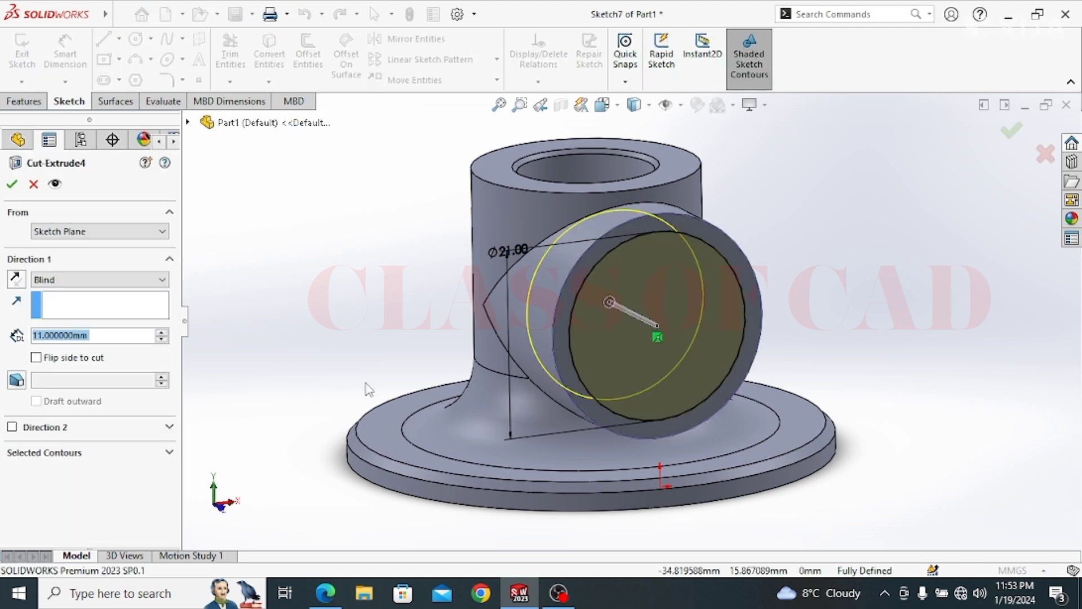
text(15)
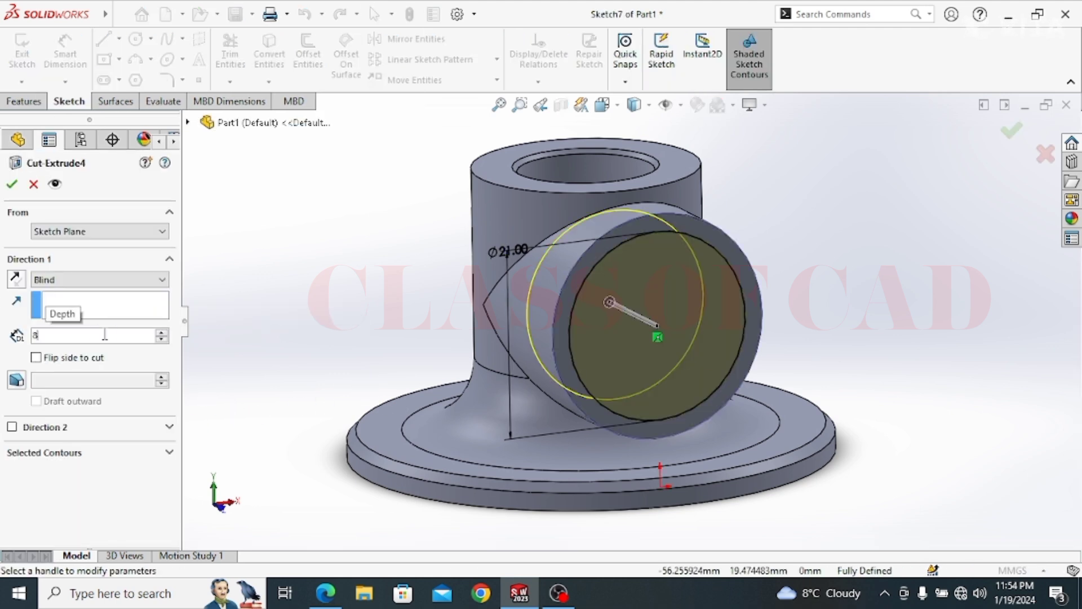
key(Return)
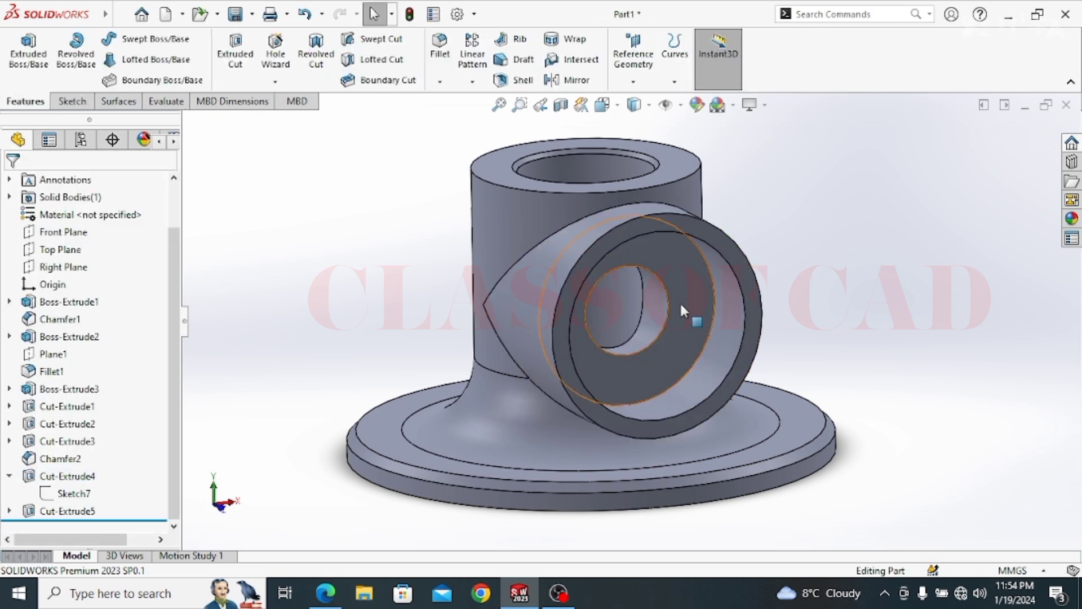
Start a sketch on the side bore's floor and convert the 21 mm outer edge into it
click(685, 300)
click(743, 262)
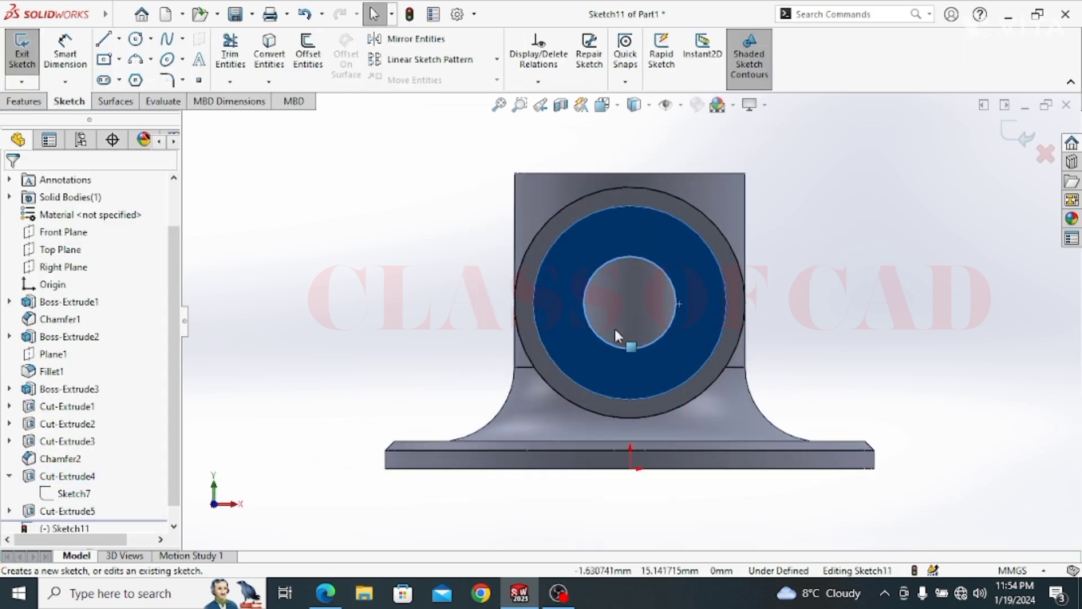
click(136, 39)
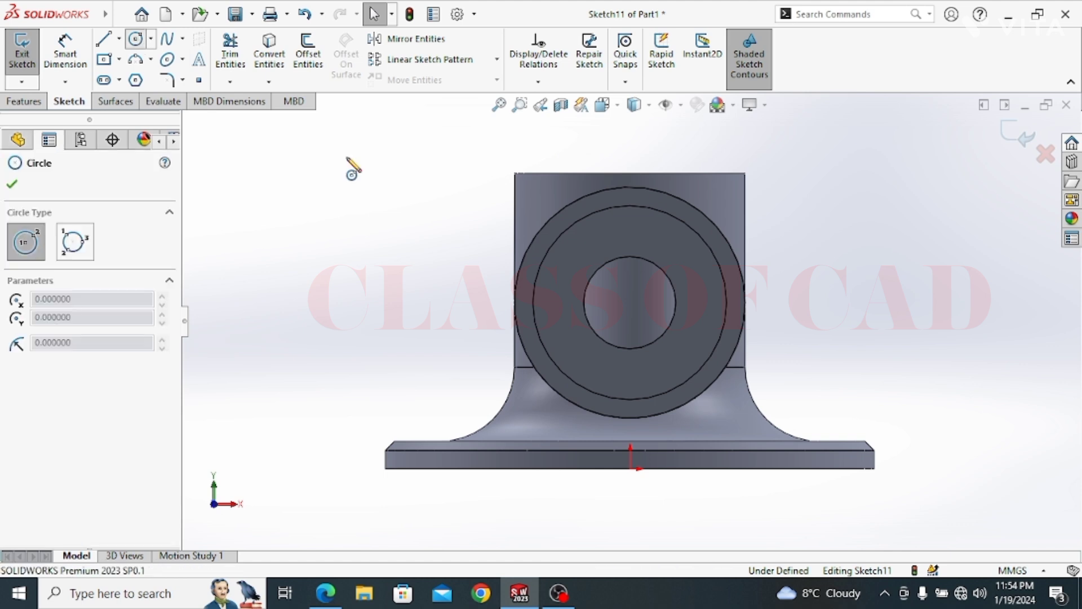
click(629, 303)
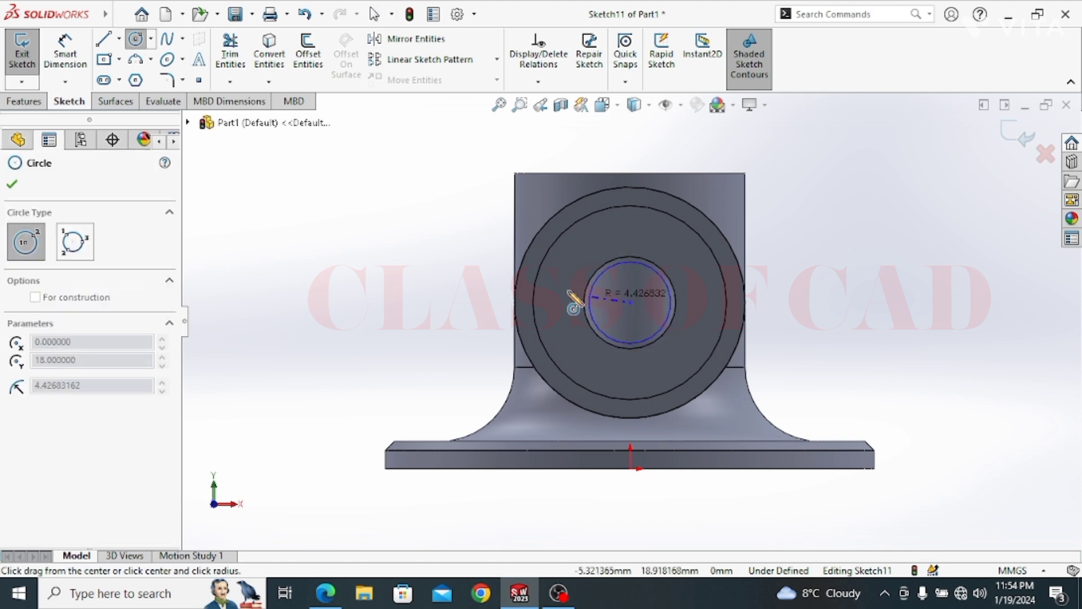
click(537, 286)
key(Escape)
click(536, 285)
click(286, 64)
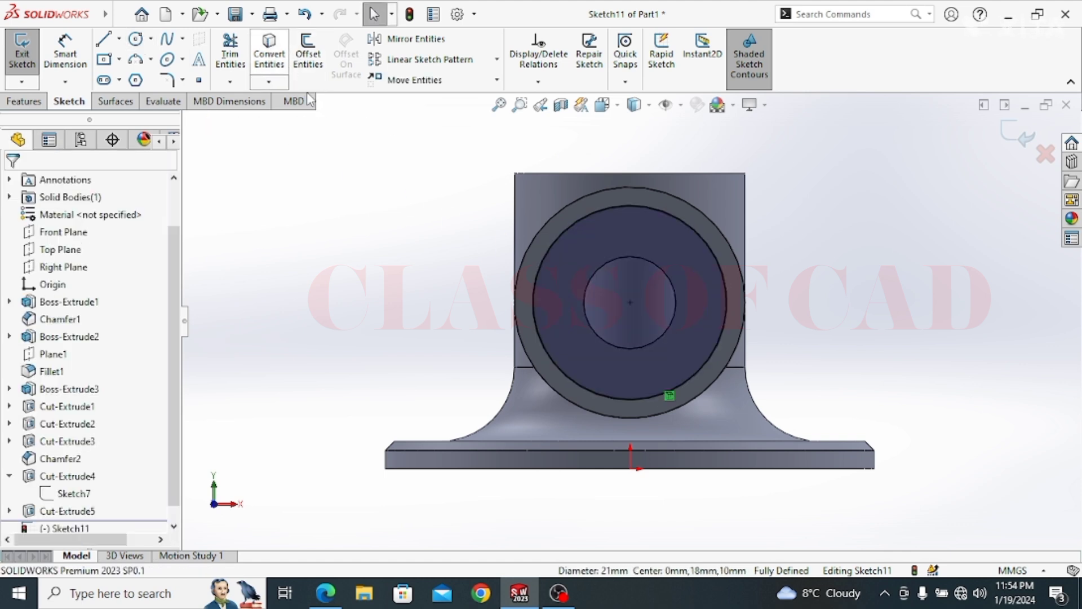
Sketch a circle about 12.7 mm in diameter around the 10 mm hole, centred on the bore axis
click(136, 39)
click(630, 303)
click(575, 309)
key(Escape)
Dimension the inner sketch circle on the side bore's floor to a 15 mm diameter
click(66, 53)
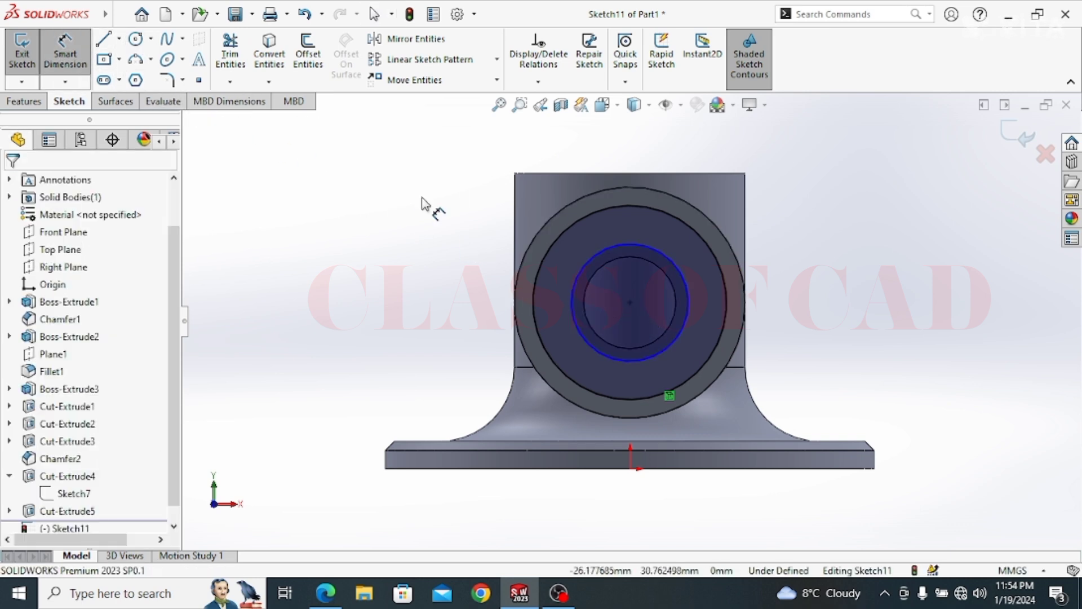
click(576, 275)
click(440, 280)
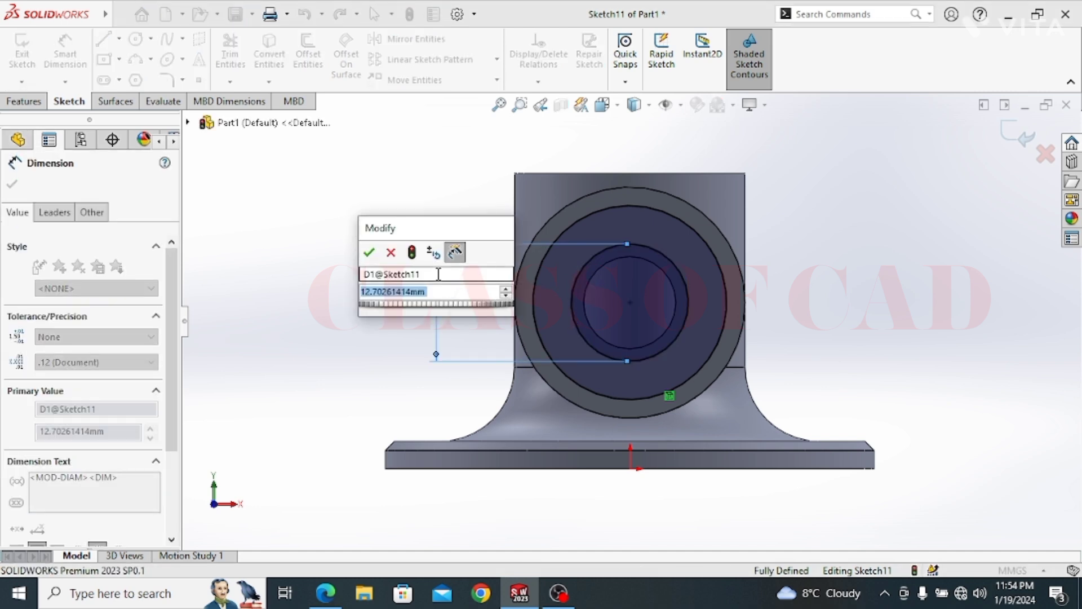
text(15)
key(Return)
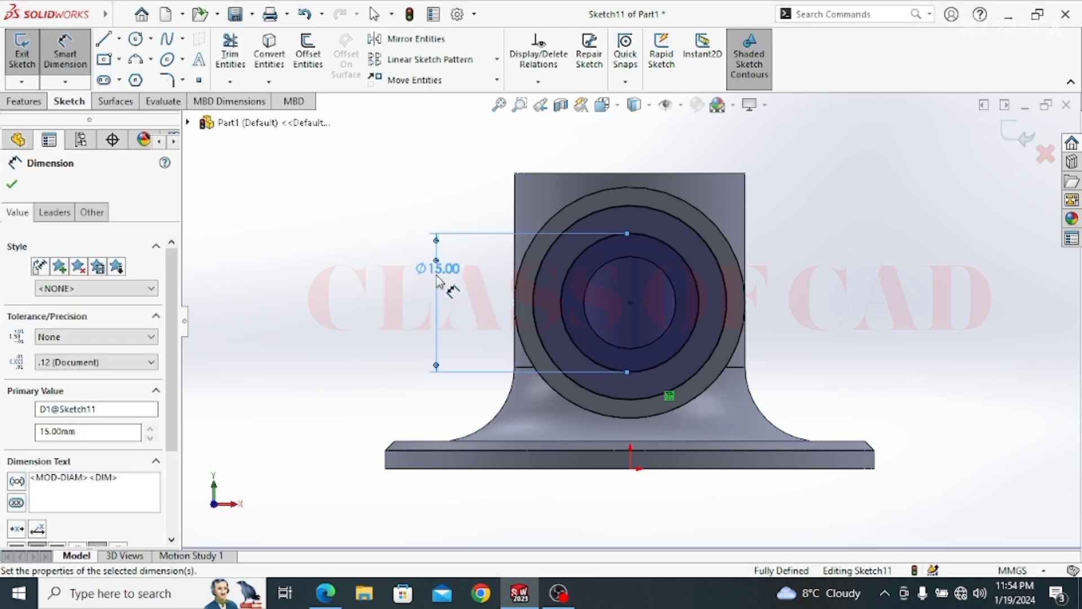
key(Escape)
key(Escape)
Cut the ring between the 15 mm and 21 mm circles with a Blind depth of 3 mm
click(25, 101)
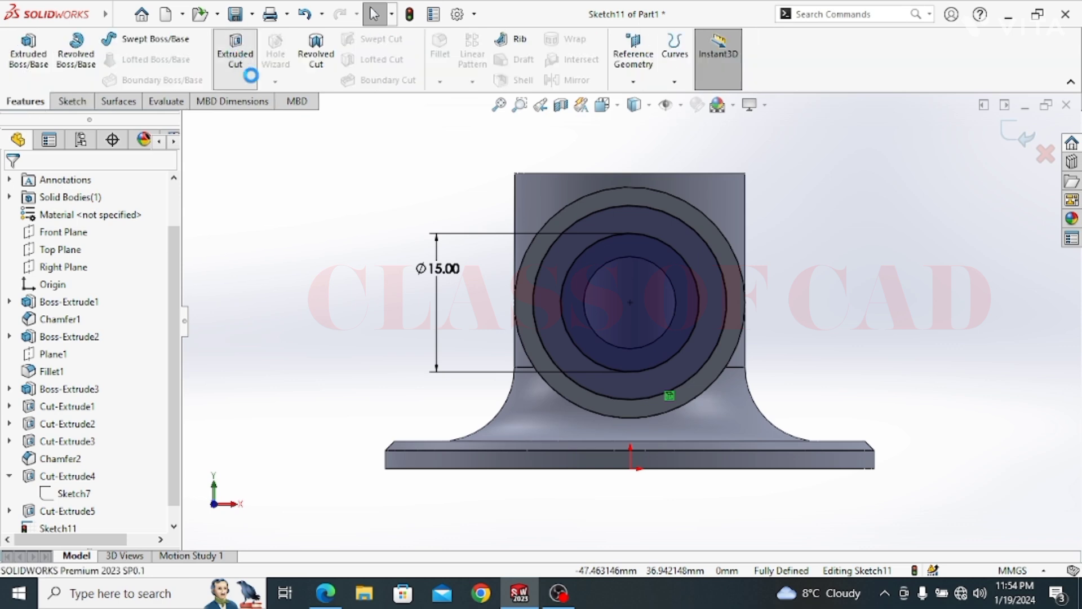
click(235, 57)
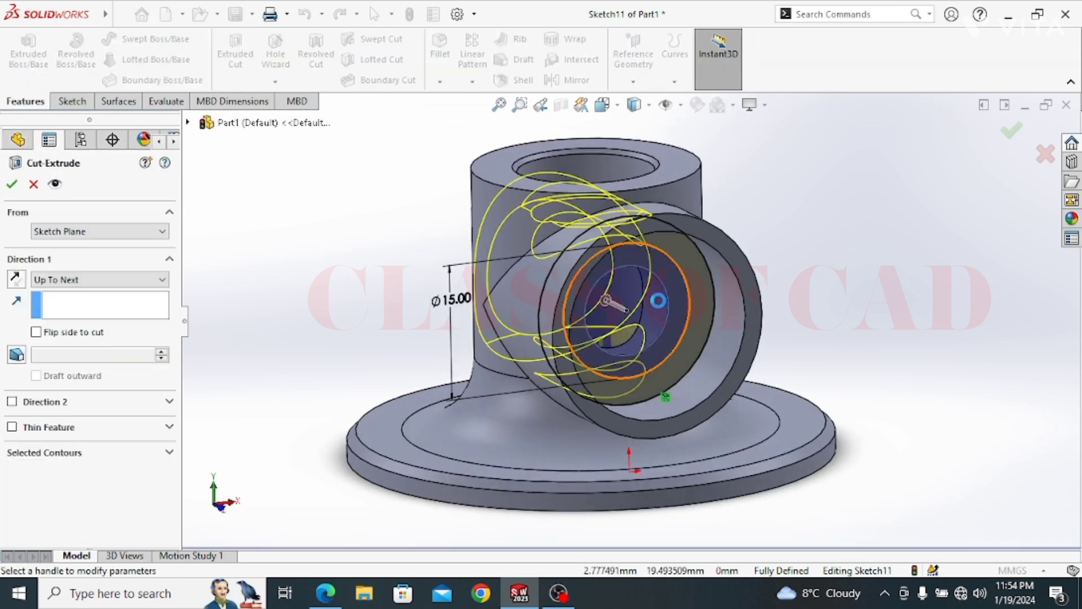
click(77, 280)
click(78, 292)
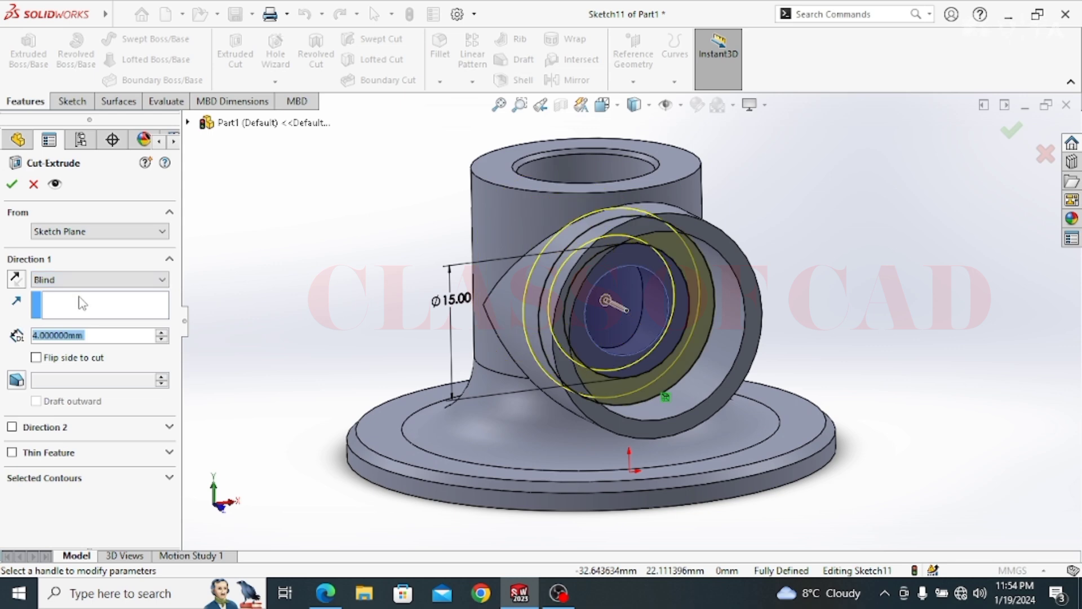
text(3)
key(Return)
key(Return)
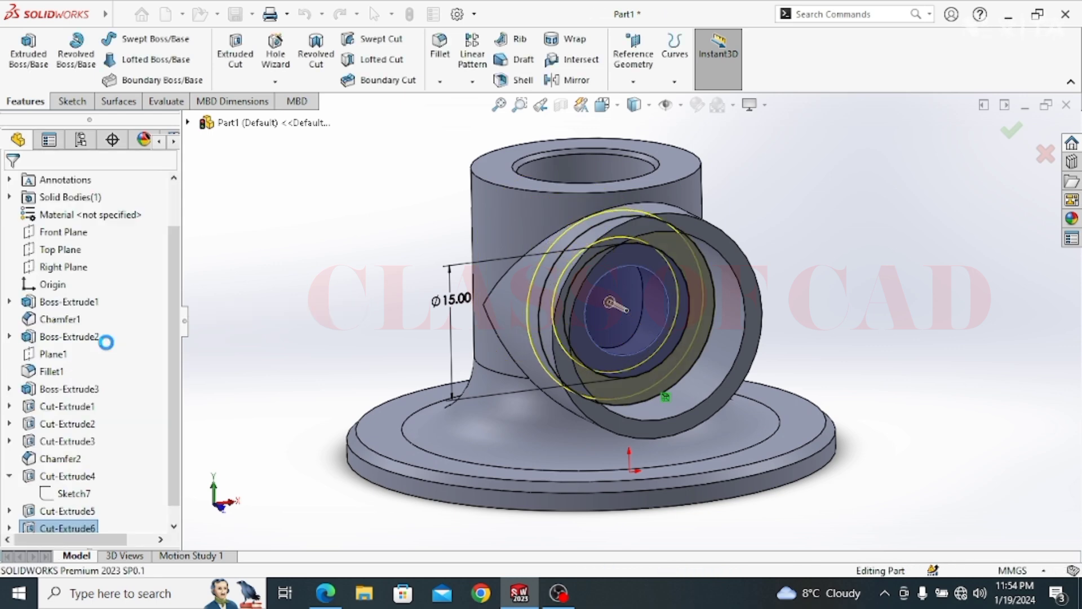
Start a sketch on the side boss's end face and consult Part1.pdf for the corner hole and lug dimensions
middle_drag(623, 341, 563, 367)
scroll(562, 294, down, 4)
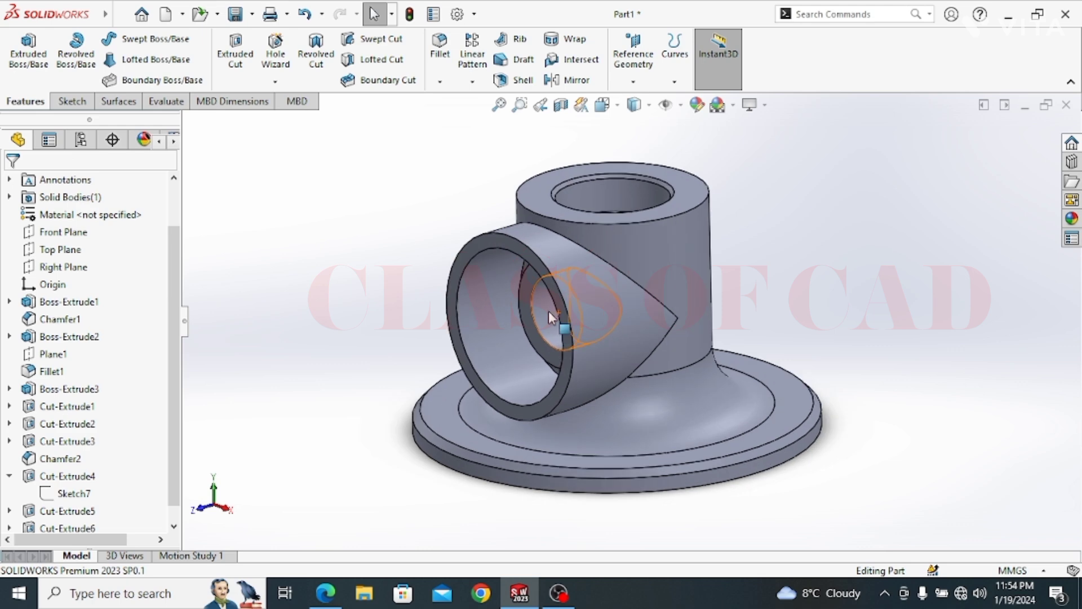
click(469, 234)
click(530, 199)
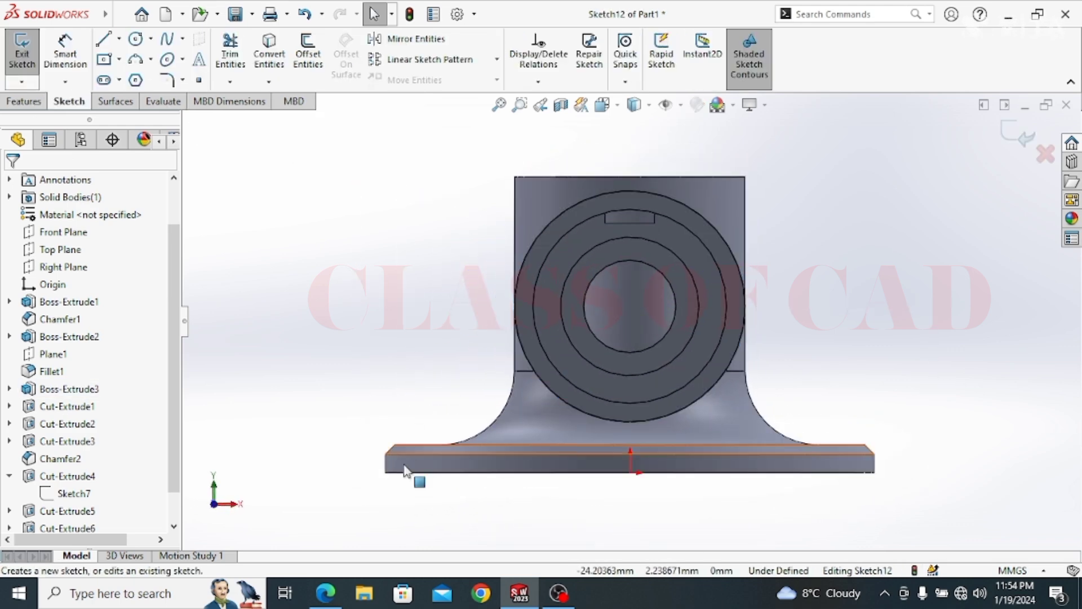
click(330, 595)
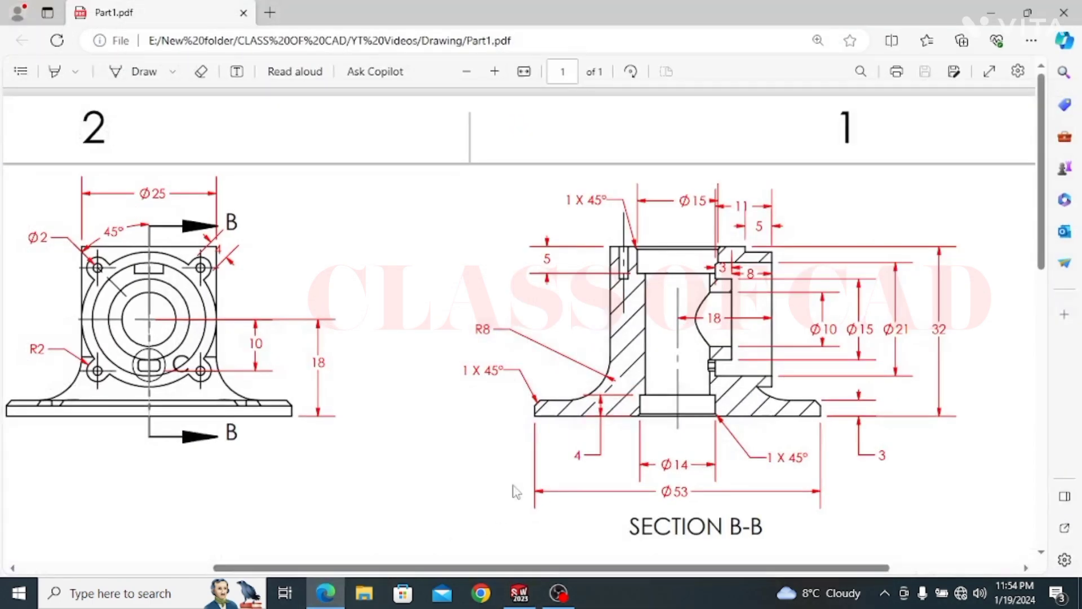
scroll(355, 372, right, 3)
scroll(347, 346, left, 8)
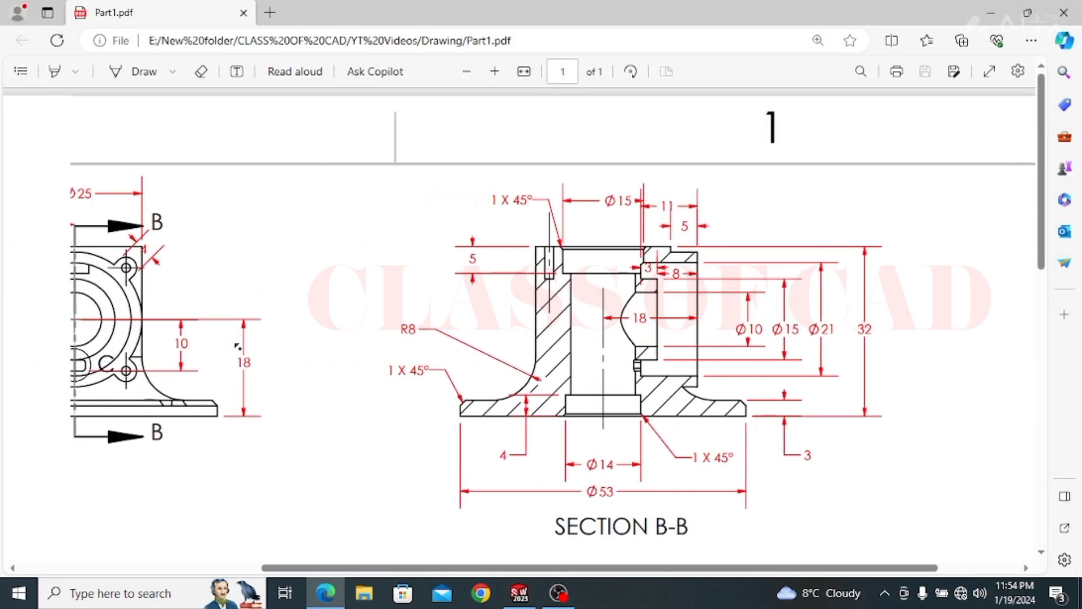
scroll(275, 352, down, 2)
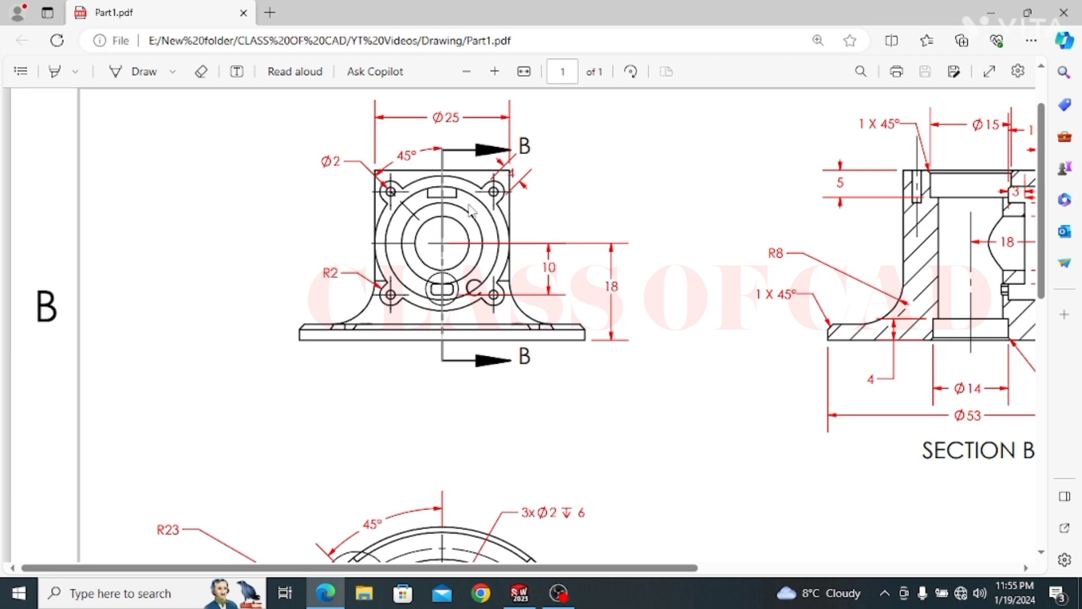
click(989, 20)
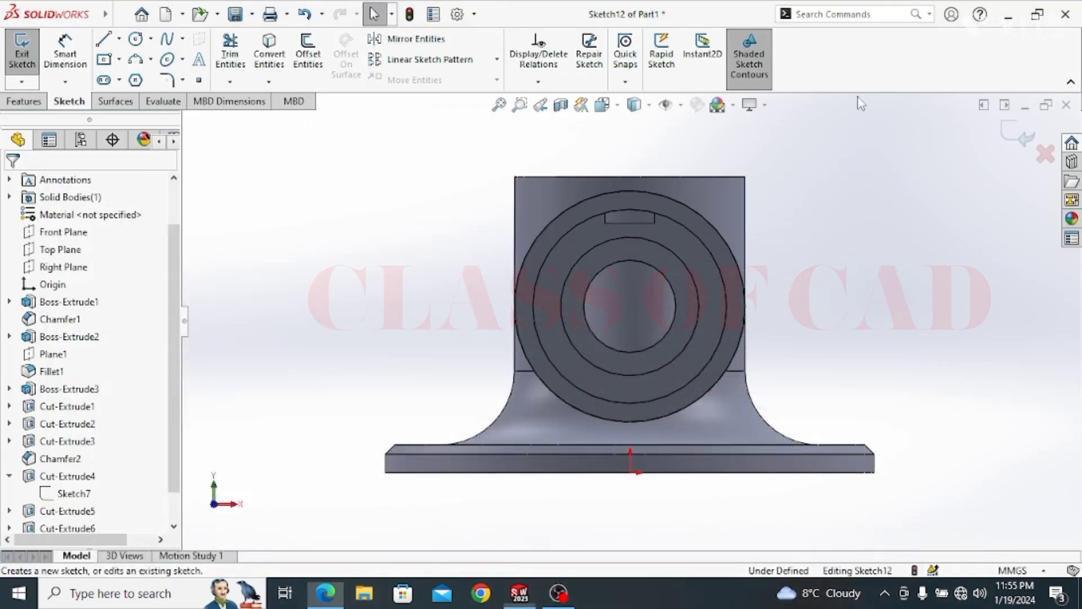
Sketch two small concentric circles just outside the side boss's rim, near the vertical boss's upper-left corner
click(136, 39)
scroll(507, 203, down, 2)
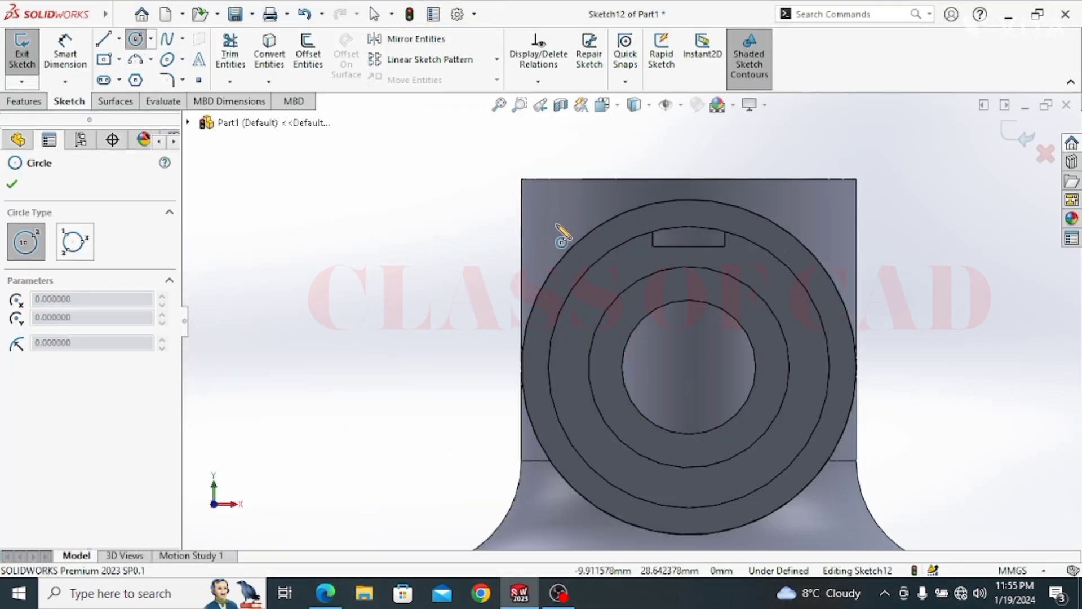
click(560, 215)
click(552, 226)
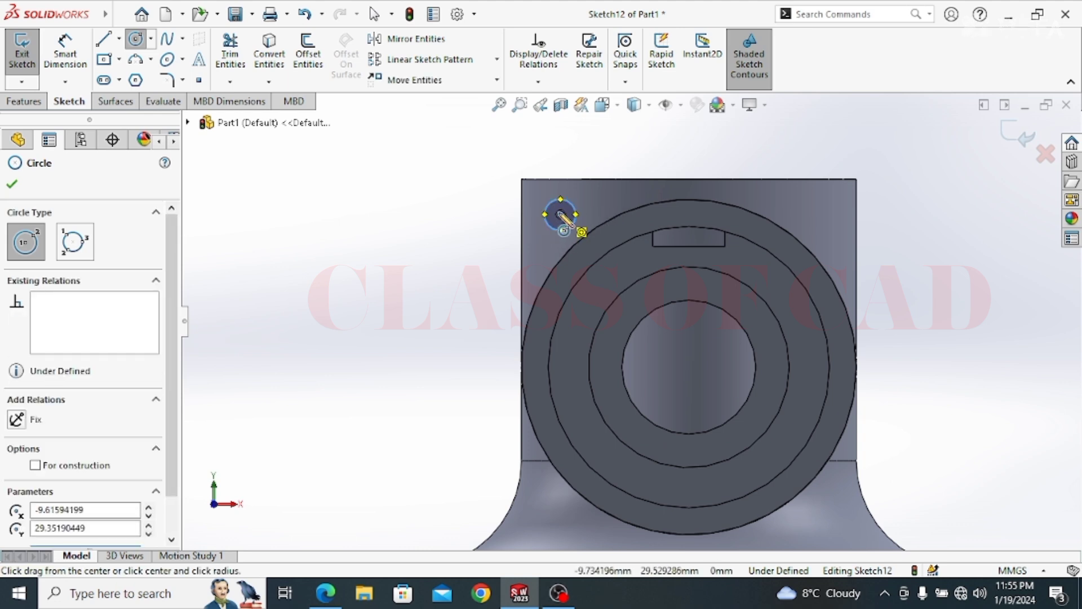
click(542, 229)
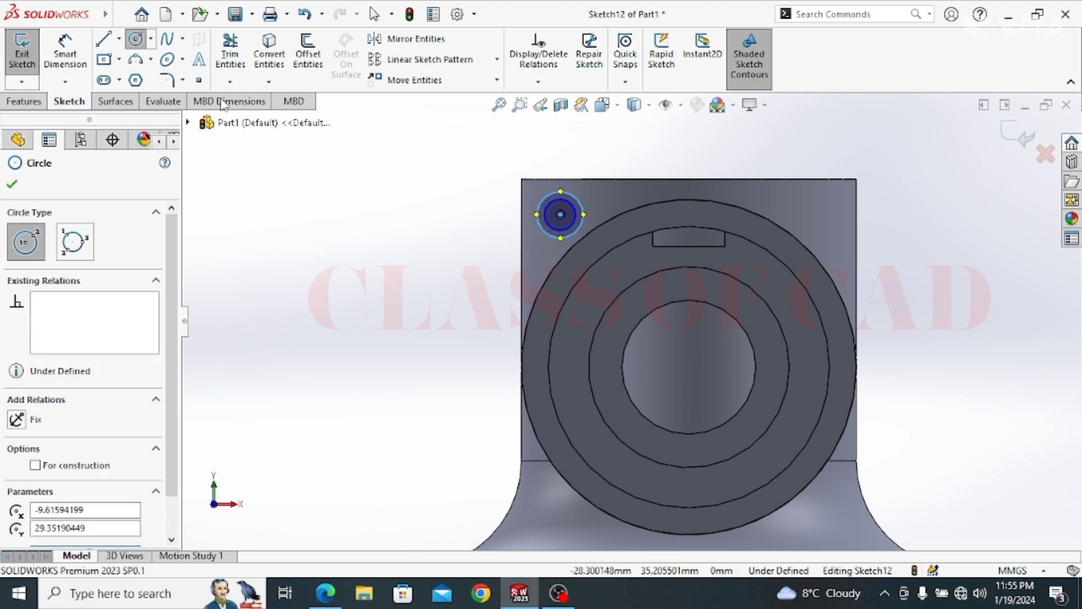
Sketch a diagonal and a vertical construction line from the side boss's centre, the diagonal passing near the two small concentric circles
click(119, 38)
click(142, 75)
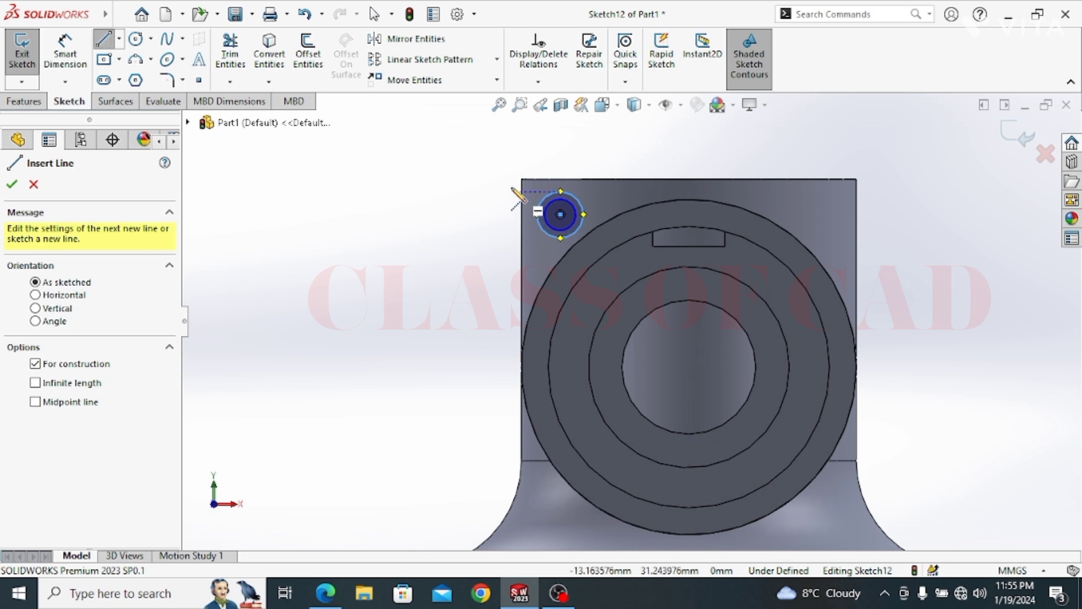
click(496, 175)
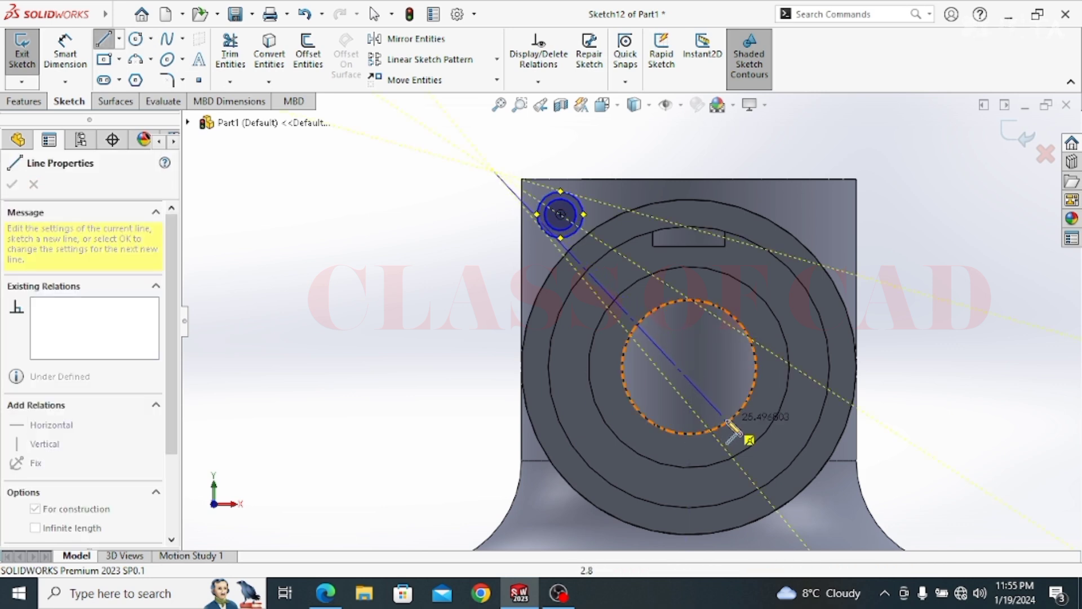
click(689, 366)
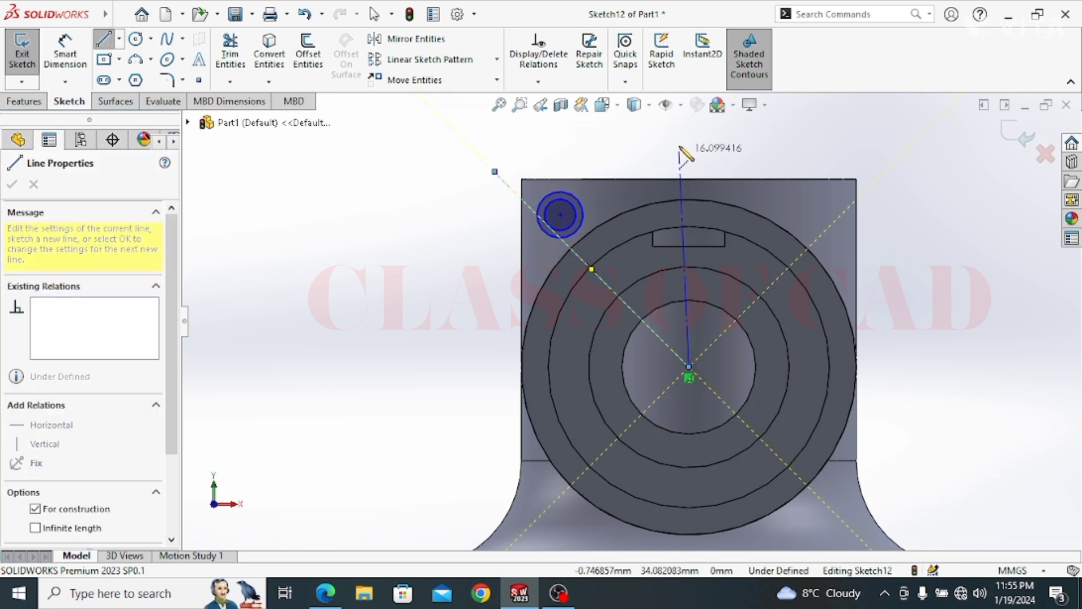
click(690, 138)
key(Escape)
Dimension the angle between the diagonal and vertical construction lines to 45°
click(69, 51)
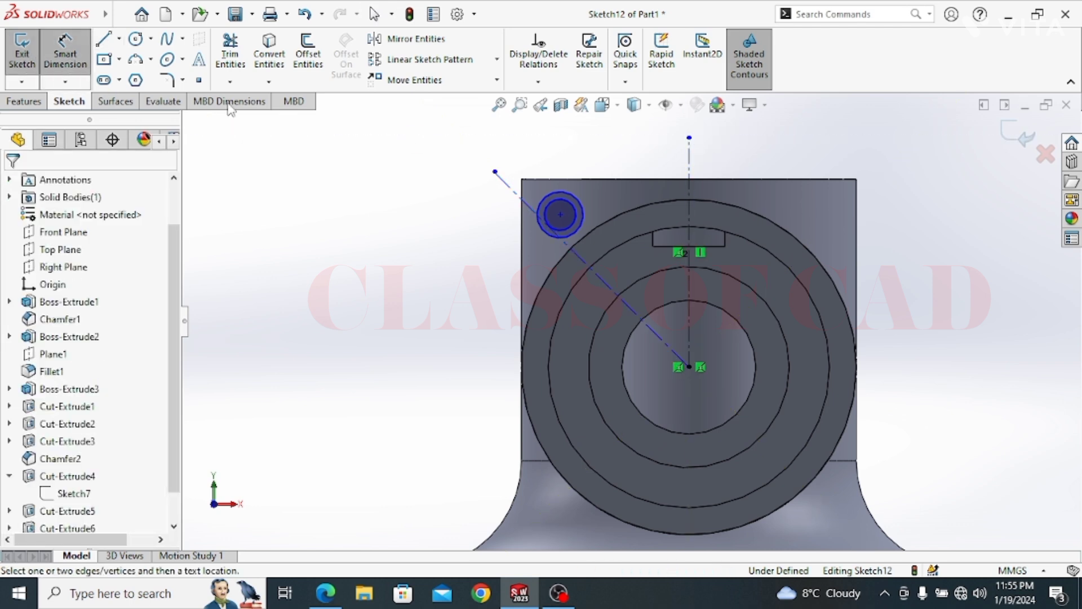
click(510, 187)
click(575, 161)
text(45)
key(Return)
scroll(584, 214, down, 2)
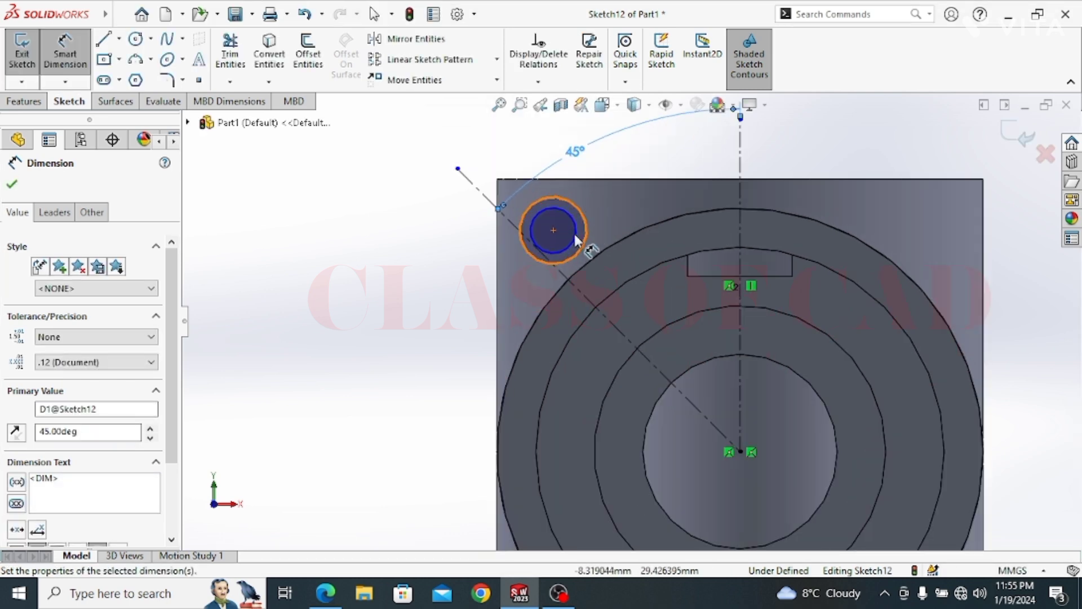
Make the centre of the small concentric circles coincident with the diagonal construction line
key(Escape)
click(553, 229)
click(513, 225)
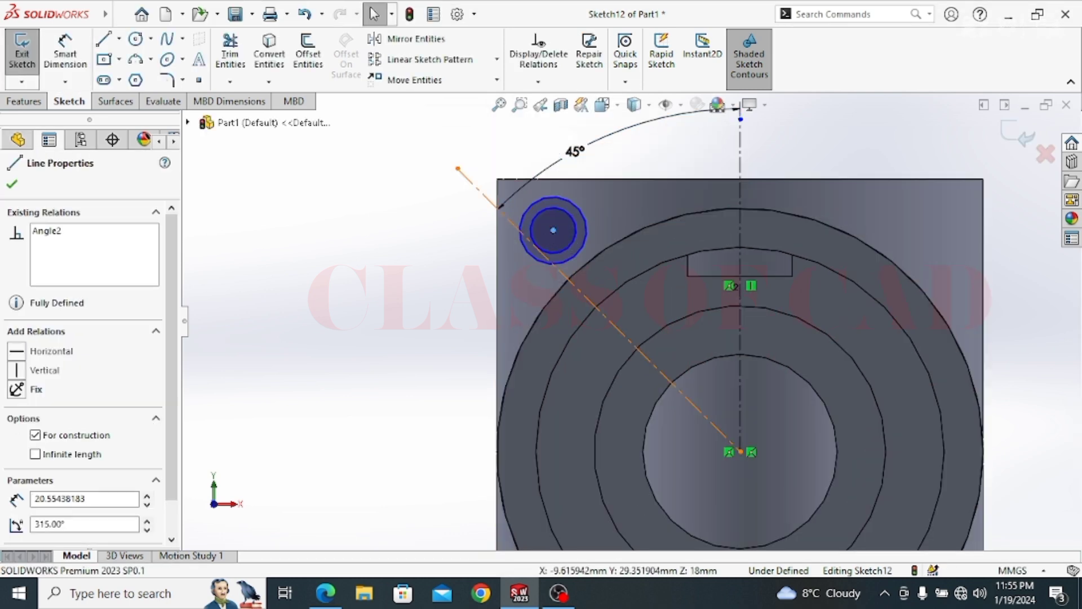
ctrl+click(553, 230)
click(582, 153)
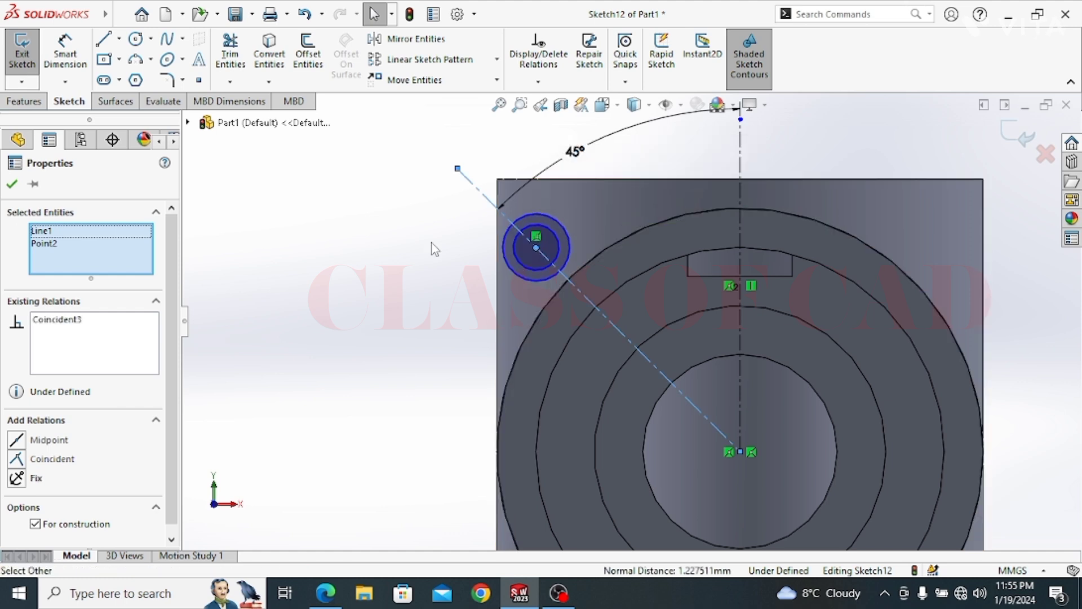
key(Escape)
scroll(624, 322, up, 2)
ctrl+middle_drag(624, 323, 519, 271)
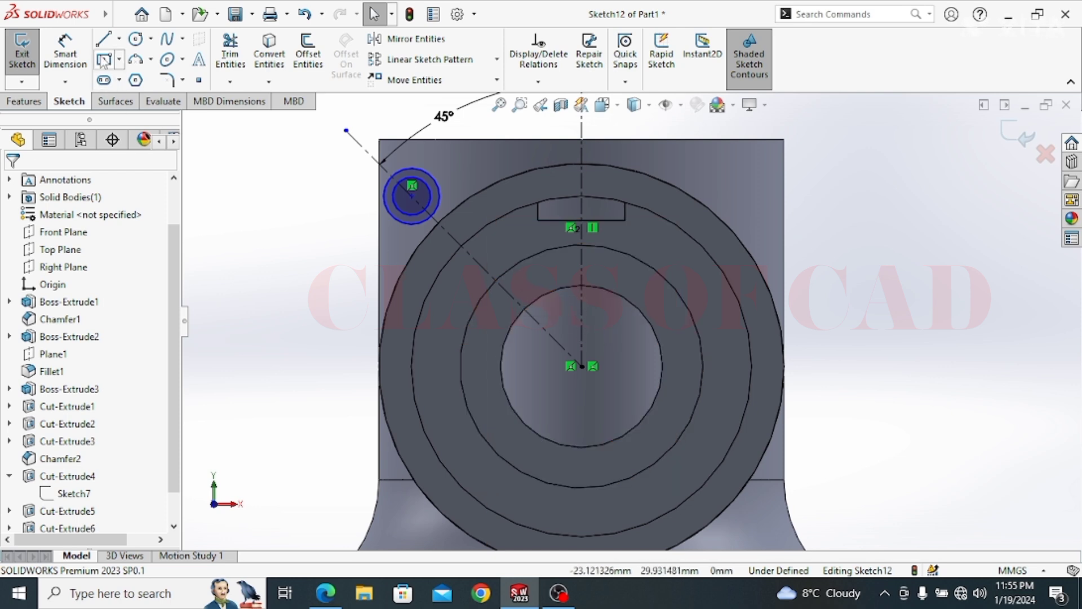
Dimension the two small concentric circles, the outer to a 4 mm diameter and the inner to a 2 mm diameter
click(72, 62)
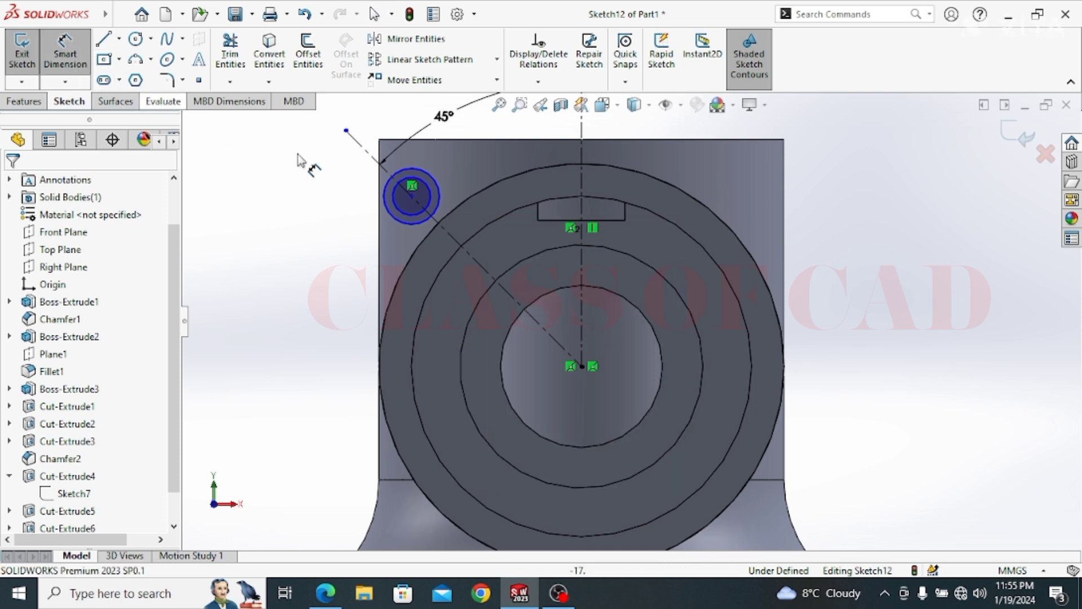
click(411, 197)
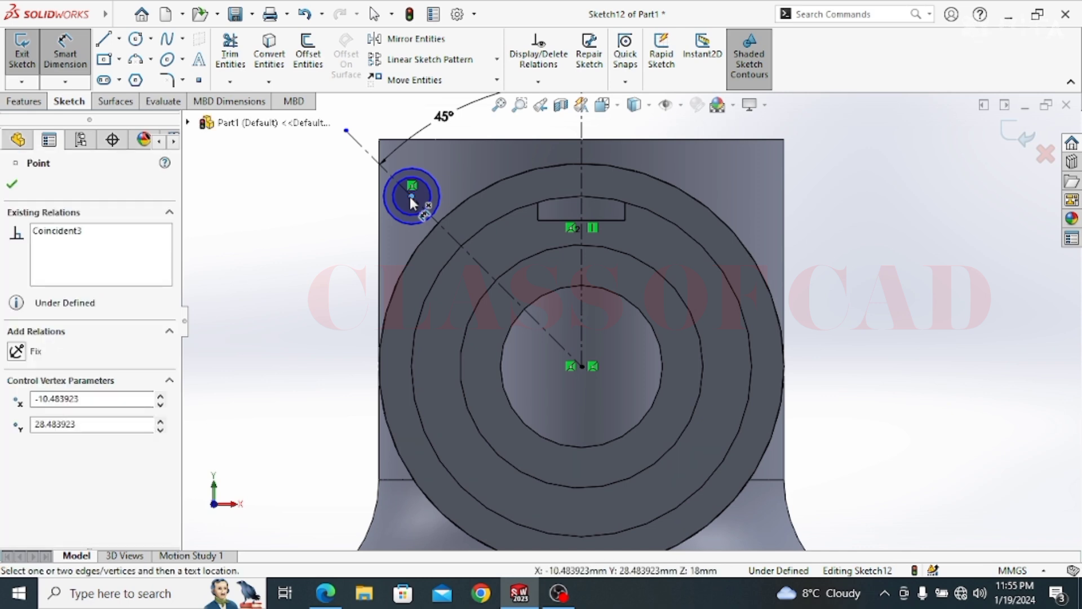
click(394, 213)
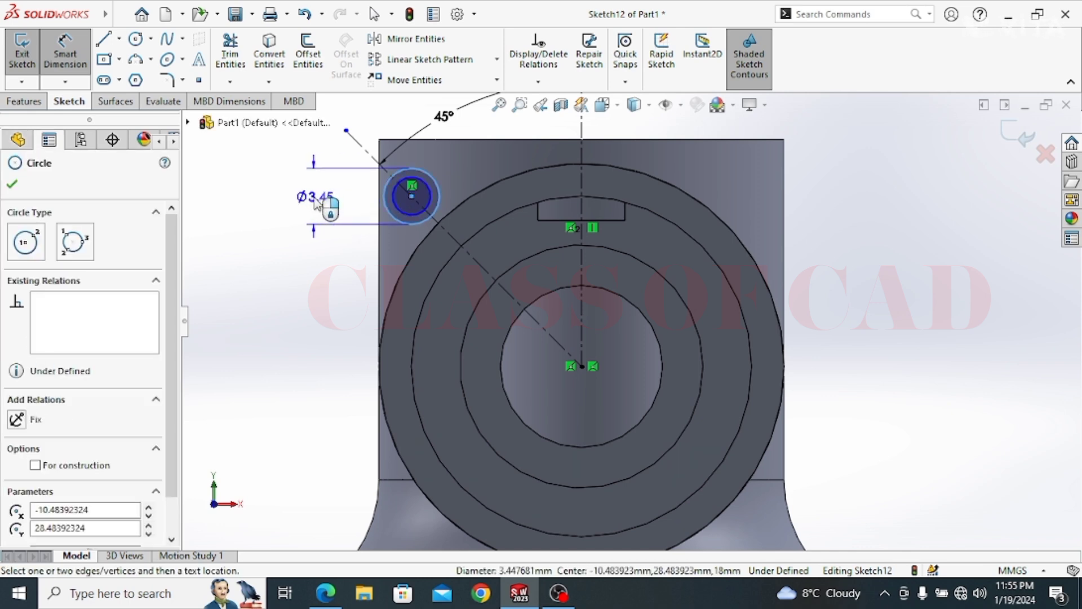
click(338, 203)
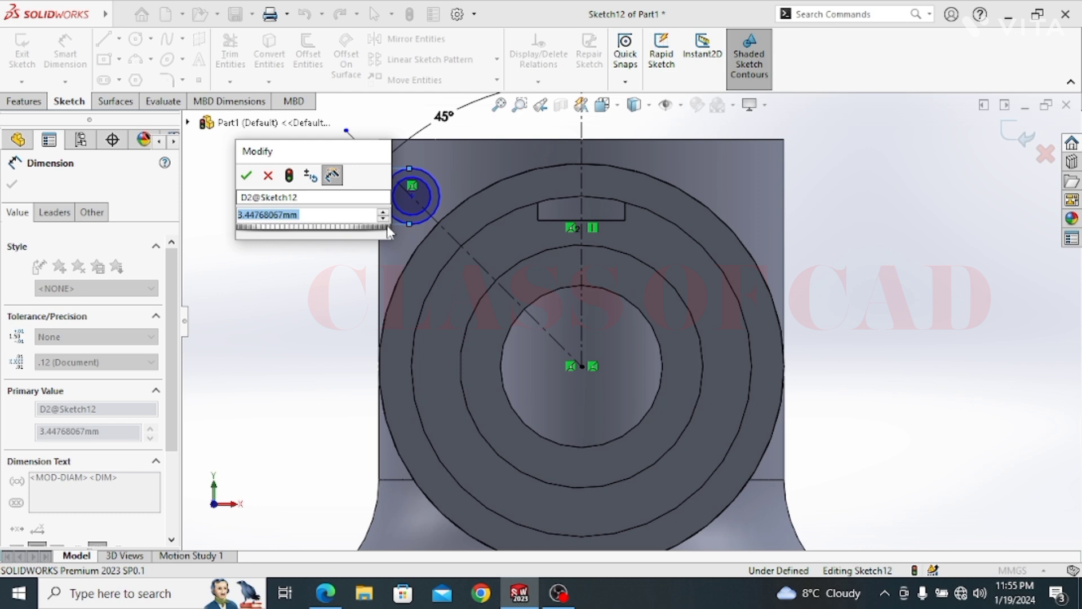
text(4)
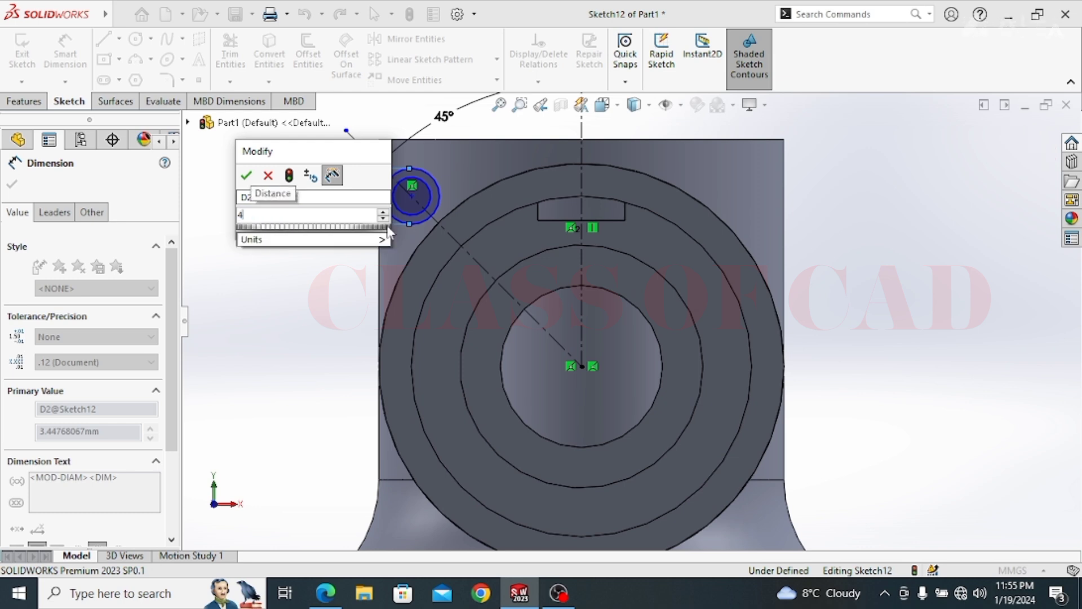
key(Return)
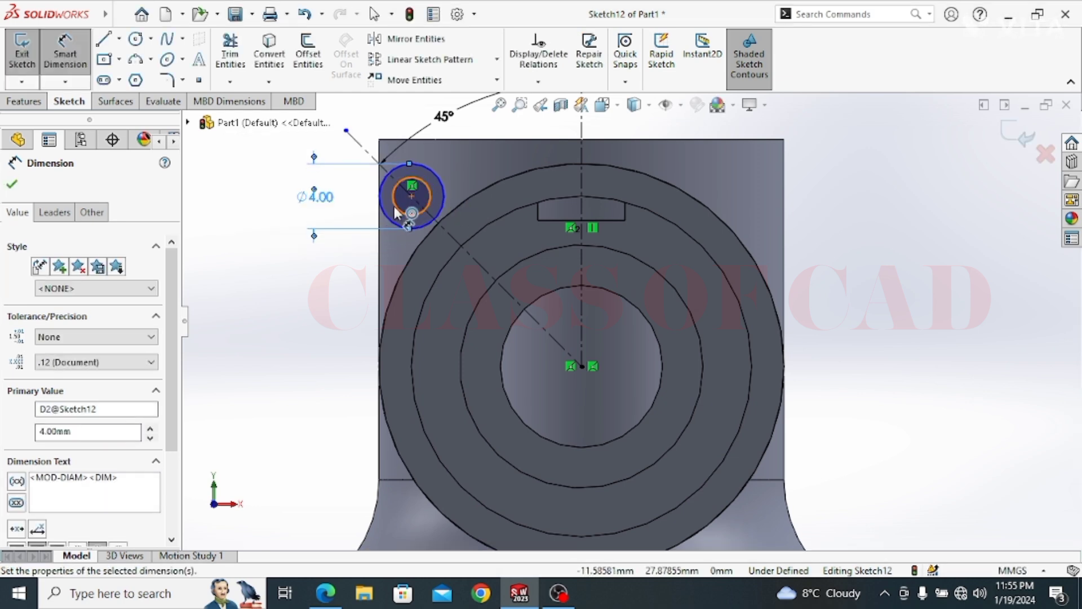
click(395, 210)
click(354, 198)
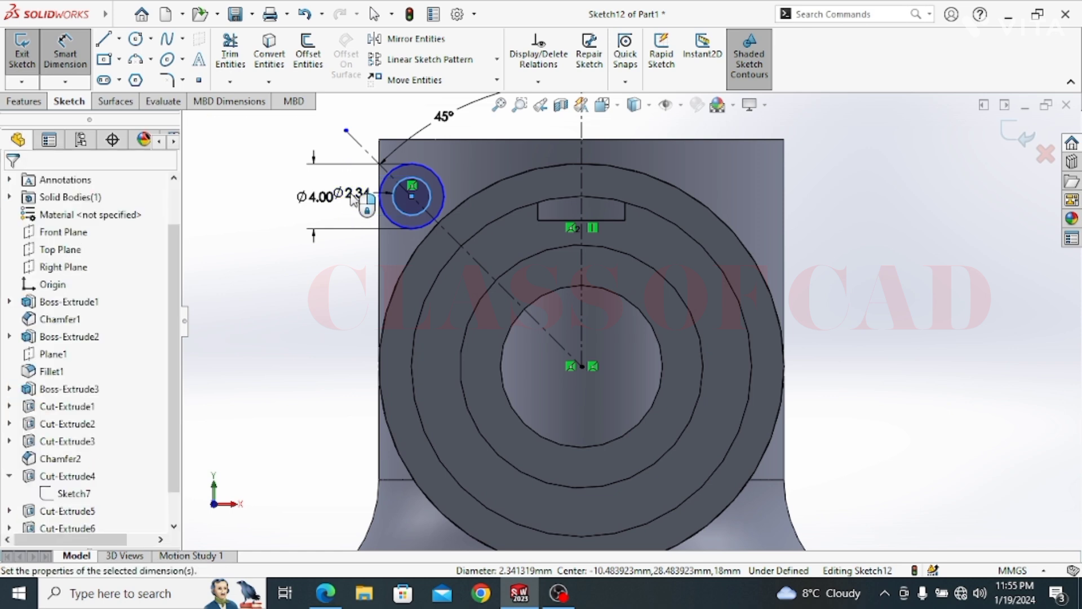
text(2.00mm)
key(Return)
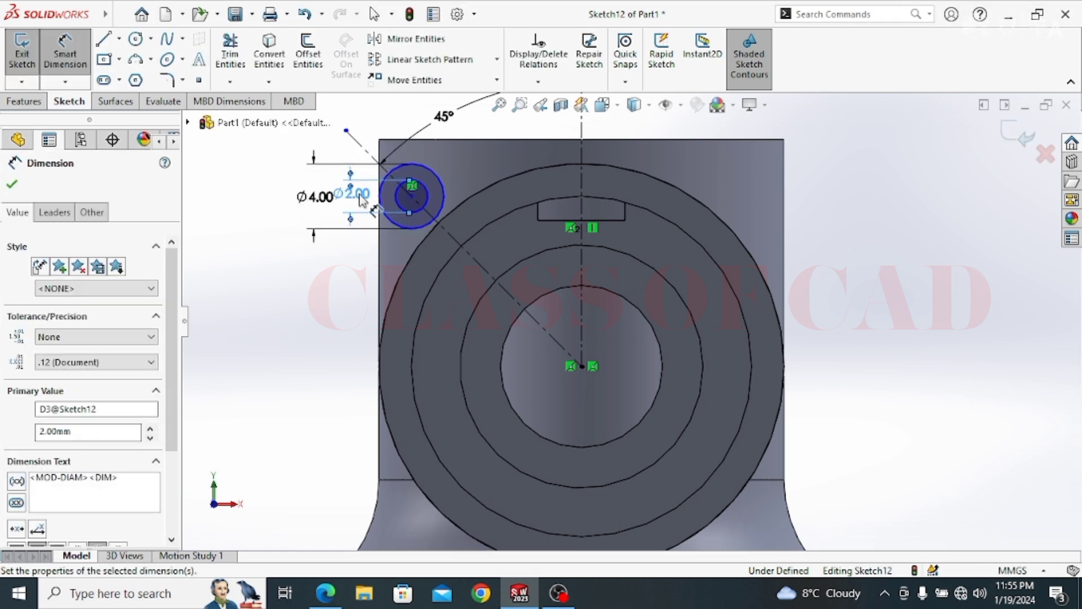
Dimension the distance between the small circles' centre and the side boss's centre to 14 mm
click(412, 197)
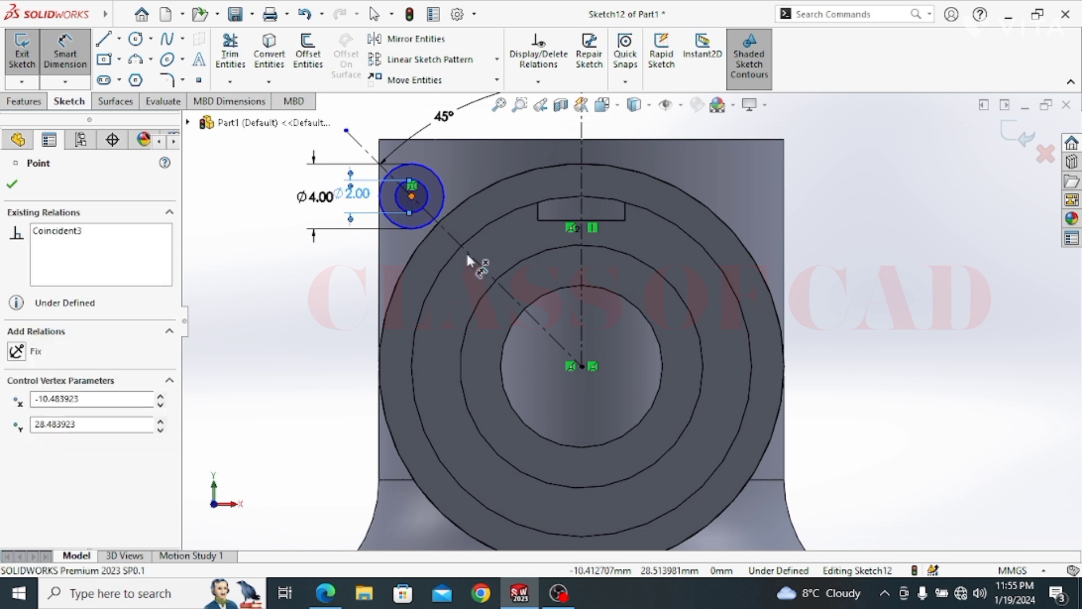
click(582, 368)
click(437, 360)
text(14)
key(Return)
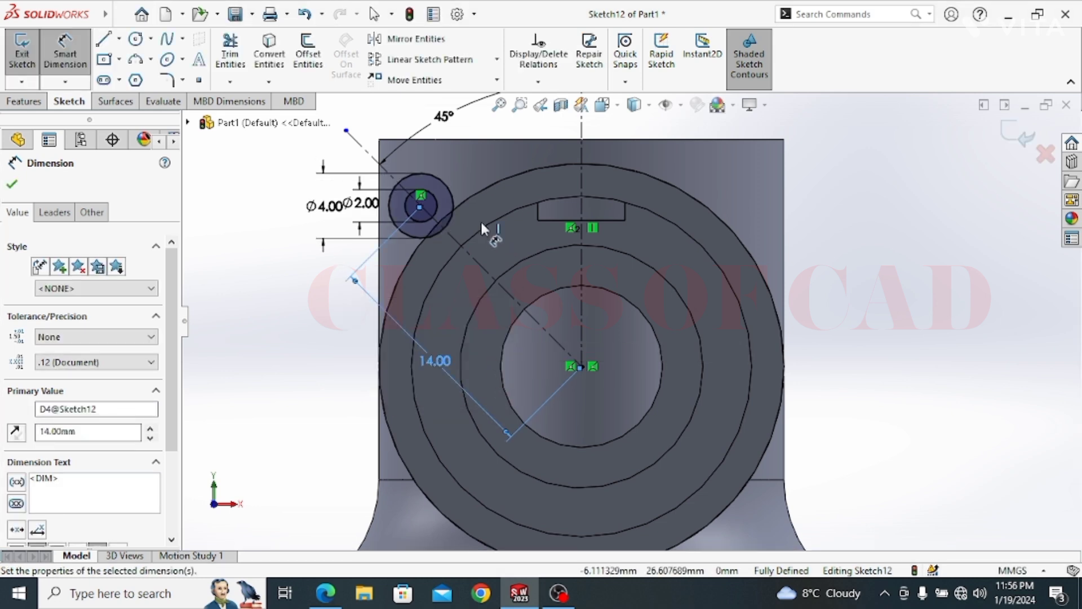
scroll(468, 214, up, 2)
key(Escape)
key(Escape)
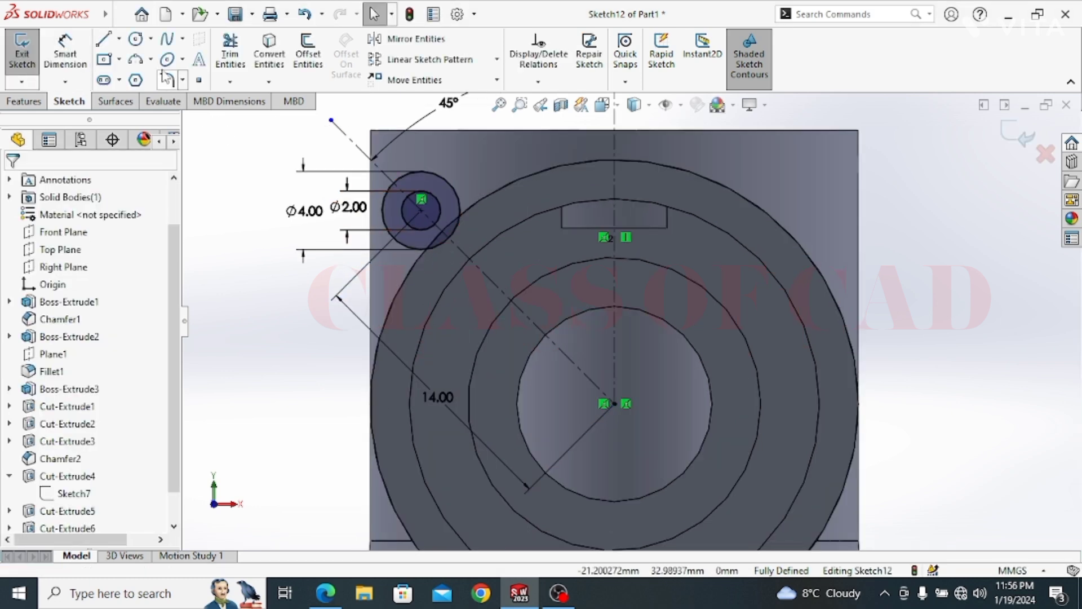
Sketch a solid line from the upper-right of the 4 mm circle inward across the side boss's rim
click(105, 45)
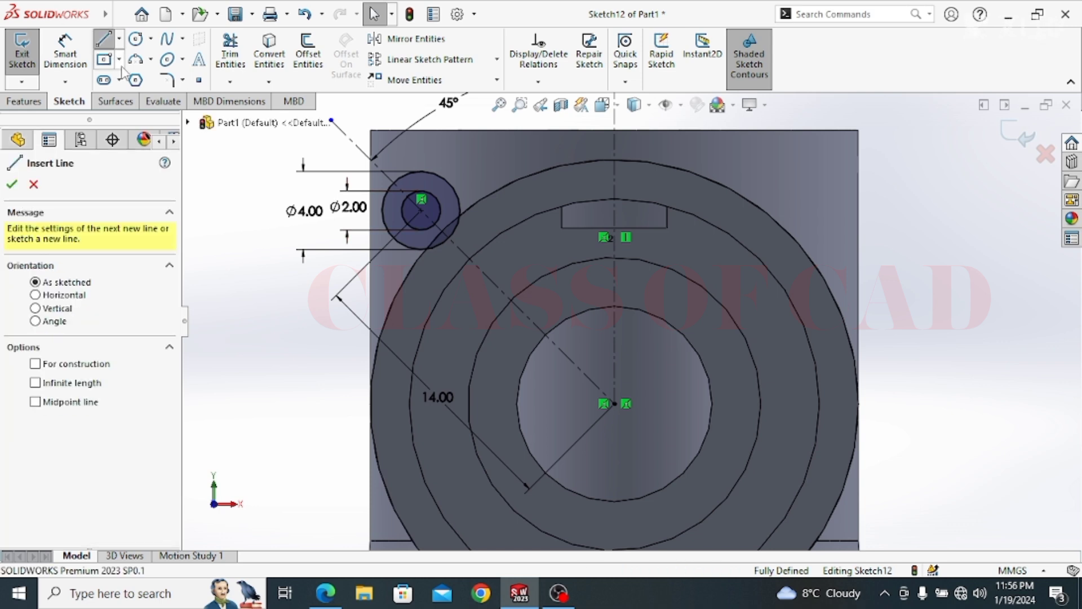
click(449, 185)
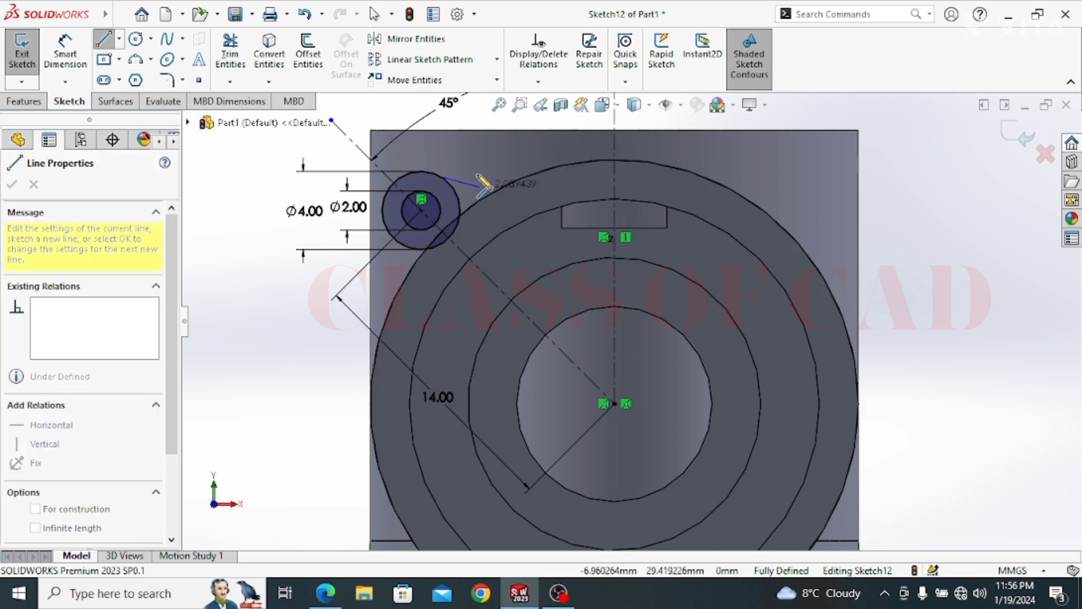
double_click(480, 207)
key(Escape)
Make the new line tangent to the 4 mm circle and parallel to the diagonal construction line
scroll(475, 203, down, 5)
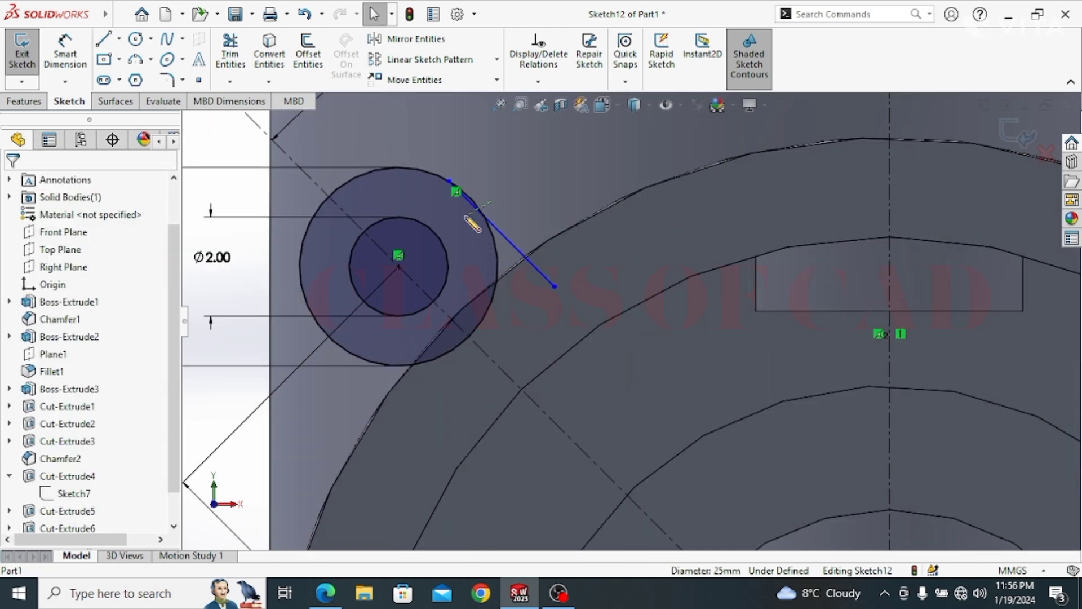
click(491, 221)
ctrl+click(489, 234)
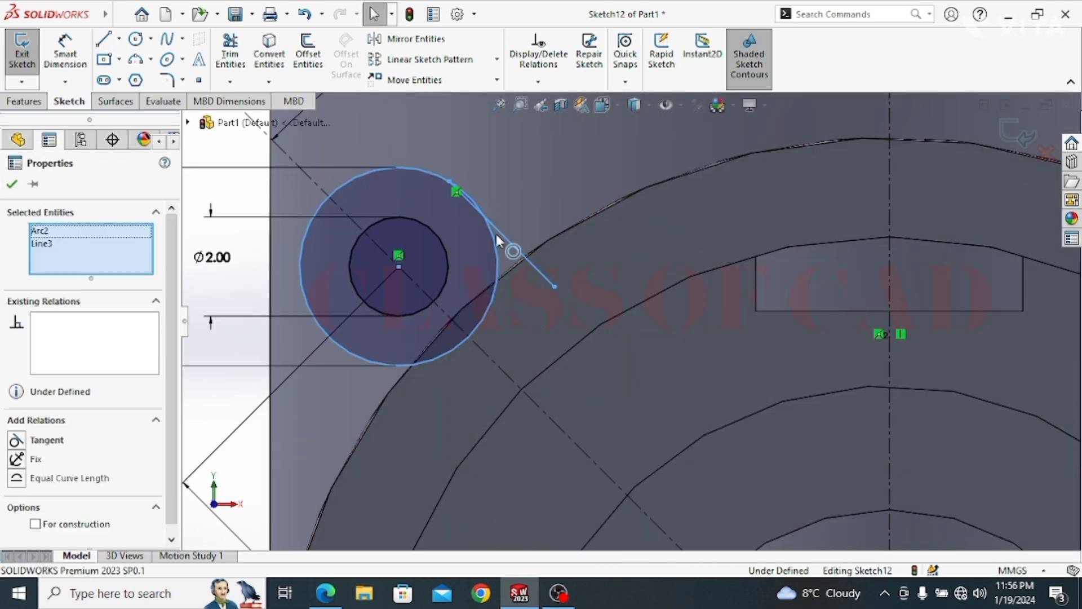
click(536, 163)
key(Escape)
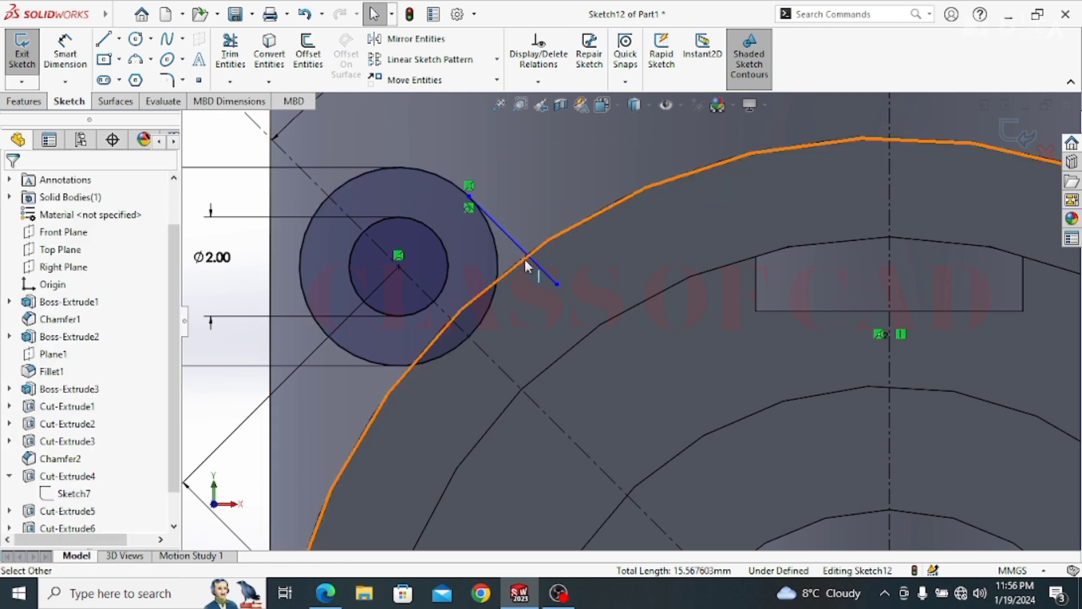
click(525, 249)
ctrl+click(486, 350)
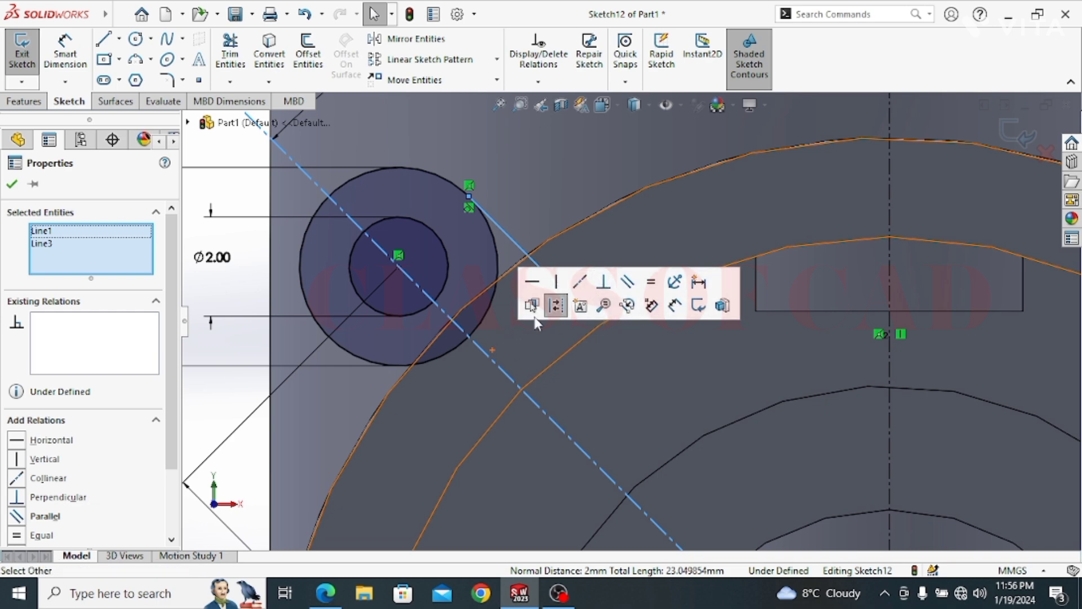
click(627, 281)
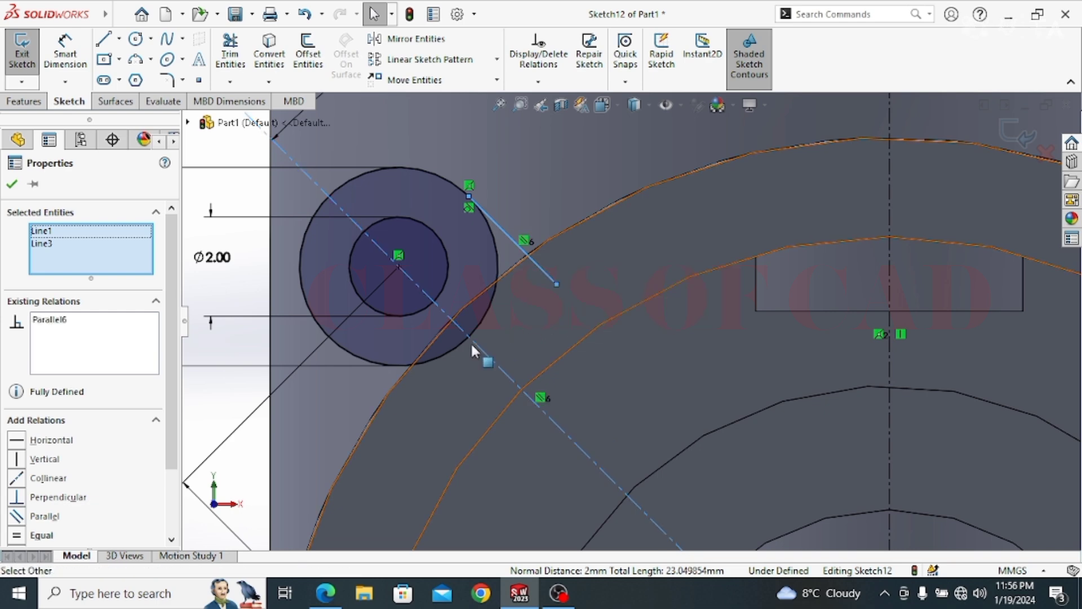
key(Escape)
Mirror the tangent line about the diagonal construction line to form the lug's other side
scroll(533, 300, up, 2)
click(574, 205)
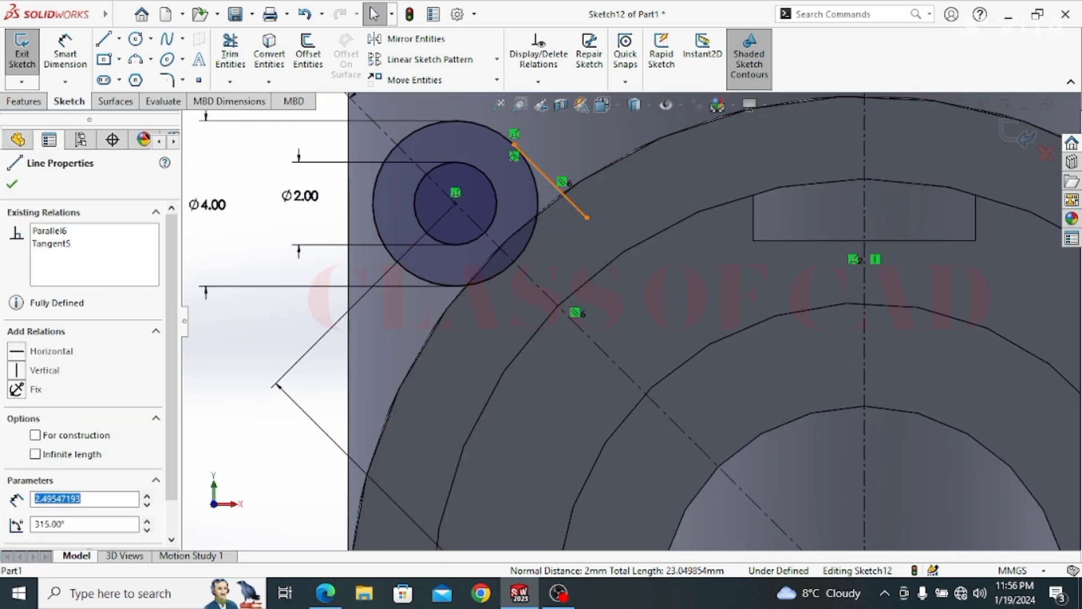
ctrl+click(532, 280)
click(406, 38)
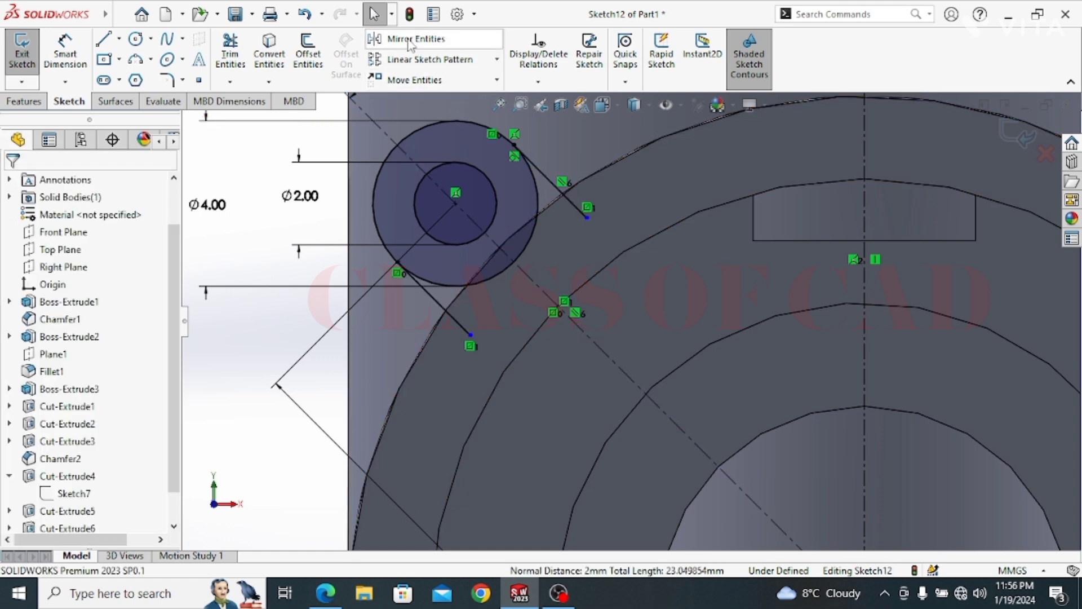
Convert the side boss's outer rim edge into the lug sketch
click(240, 55)
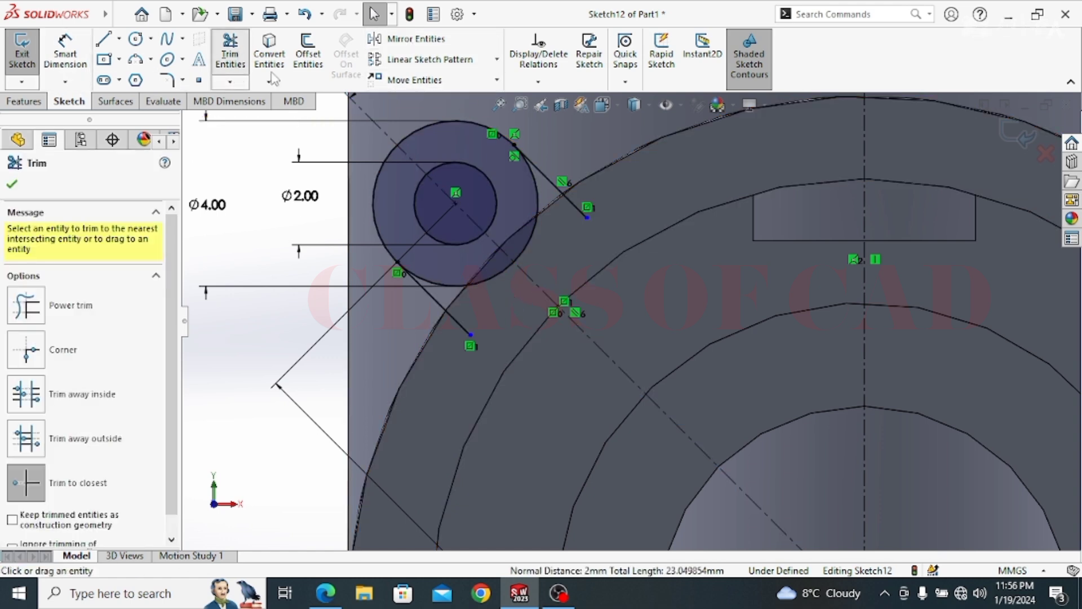
key(Escape)
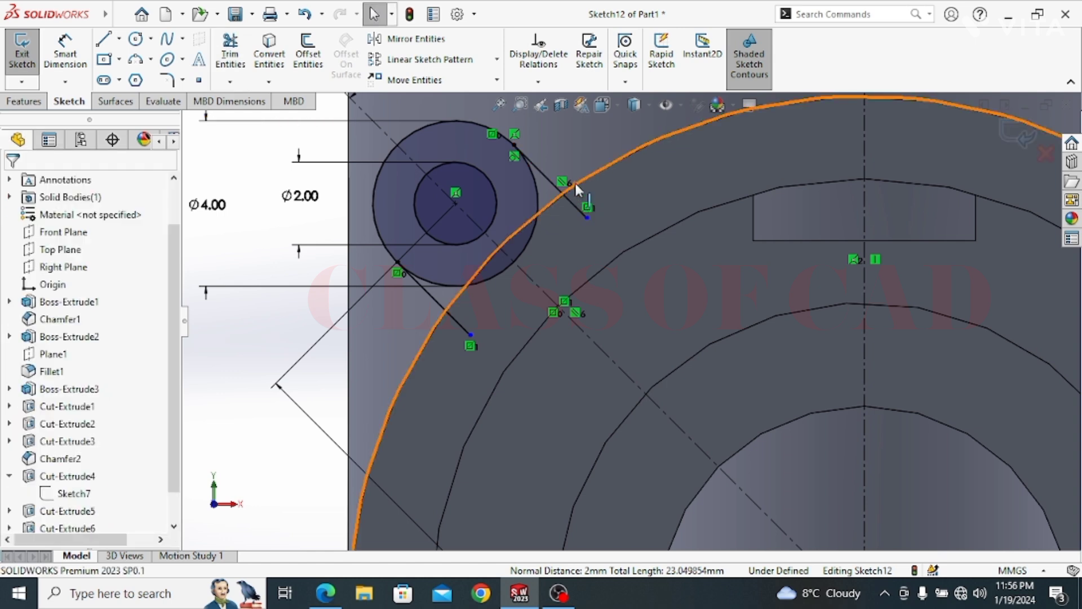
click(576, 184)
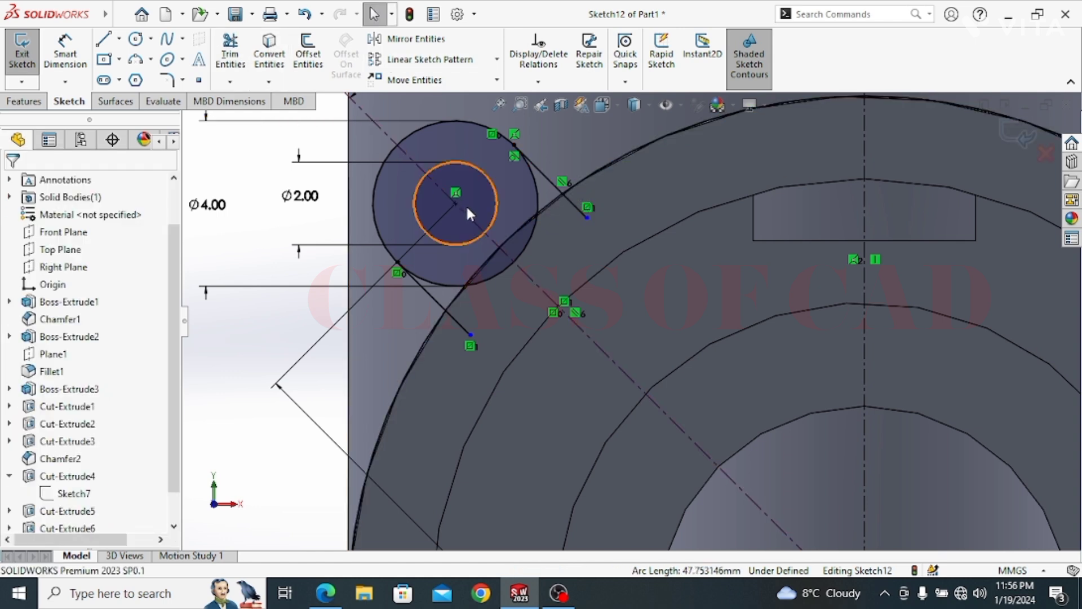
Trim the tangent lines' ends inside the rim and the 4 mm circle's inner arc, leaving a closed lug outline around the 2 mm circle
click(230, 56)
click(572, 200)
click(459, 322)
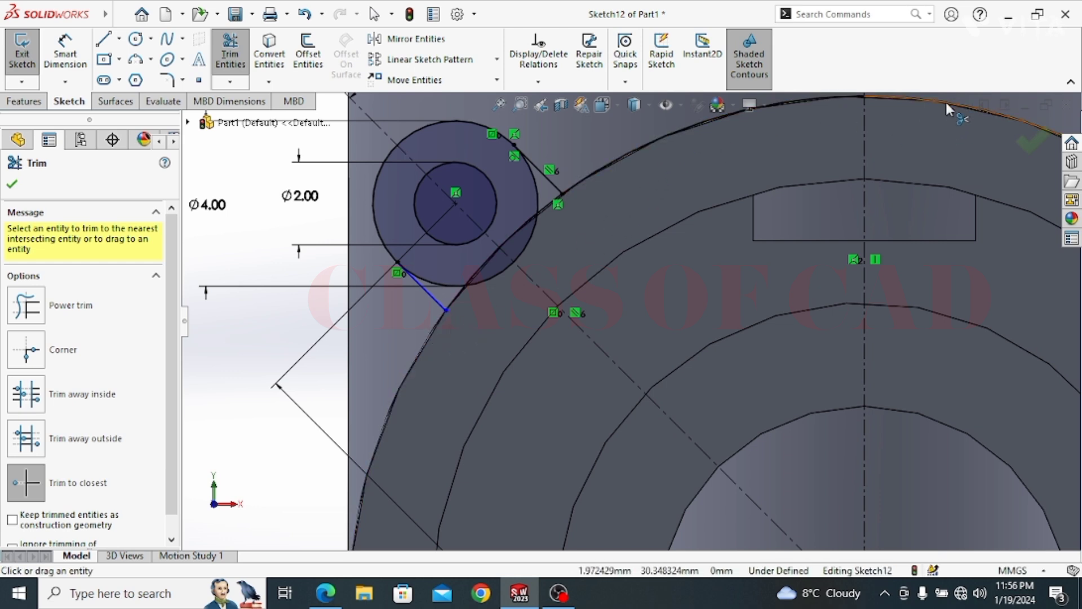
click(539, 193)
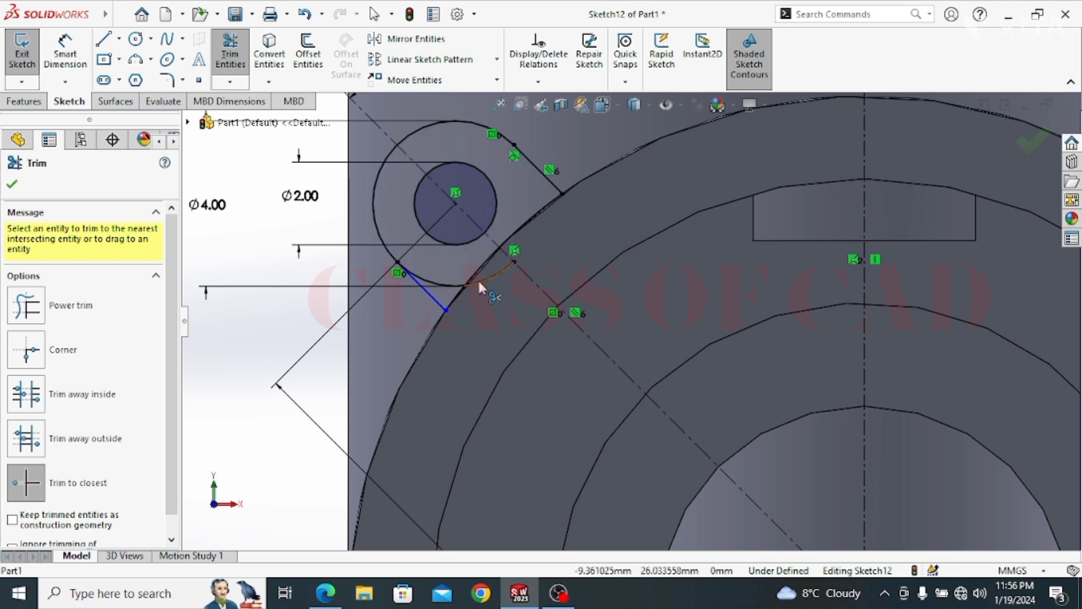
click(448, 282)
scroll(425, 271, down, 5)
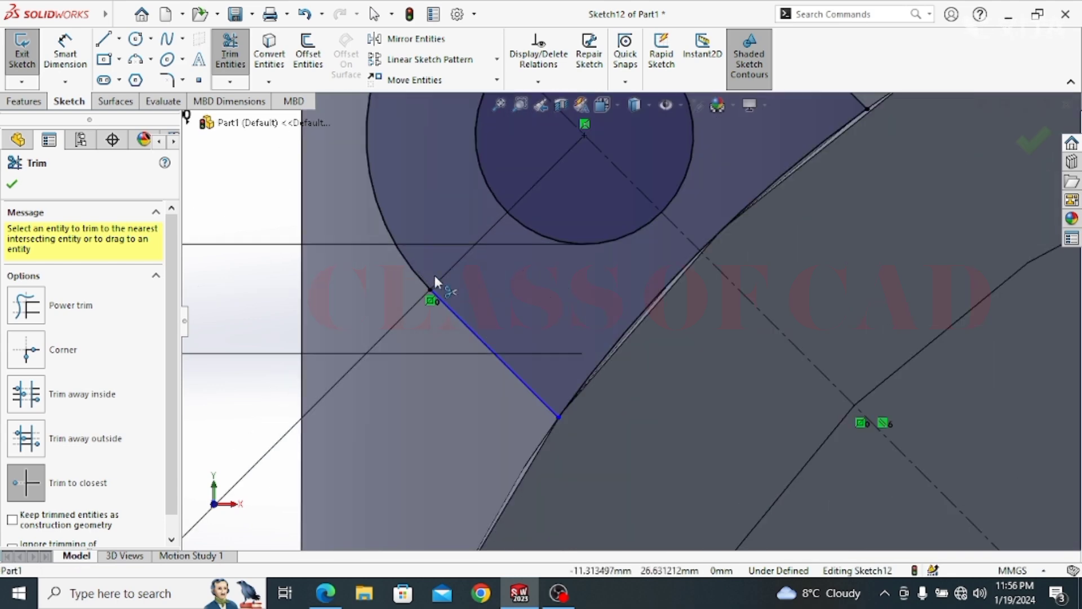
scroll(512, 359, up, 8)
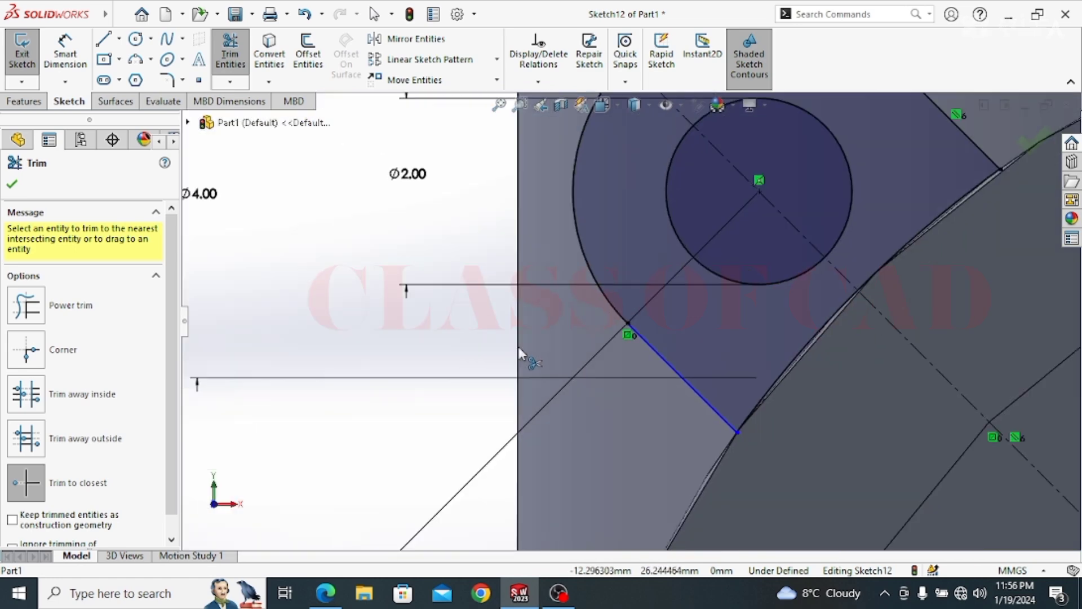
Make the lug's lower tangent line and the adjoining outer arc tangent to each other
ctrl+middle_drag(714, 224, 590, 292)
scroll(672, 233, down, 5)
scroll(699, 233, up, 4)
ctrl+middle_drag(707, 323, 697, 112)
key(Escape)
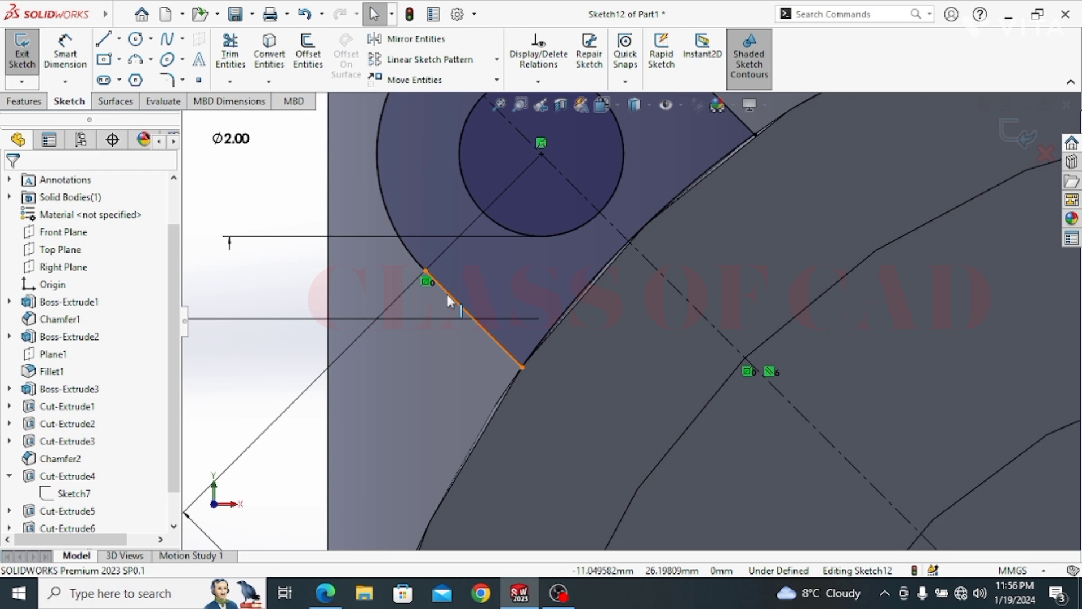
click(447, 295)
ctrl+click(411, 258)
click(456, 186)
key(Escape)
Start a circular sketch pattern and select the lug's side line, outer arc and 2 mm circle as entities to pattern
scroll(574, 360, up, 5)
mouse_move(640, 336)
ctrl+middle_down()
mouse_move(522, 320)
mouse_move(546, 312)
mouse_move(455, 289)
mouse_move(471, 283)
mouse_move(449, 273)
ctrl+middle_up()
scroll(540, 273, up, 2)
scroll(482, 291, up, 1)
scroll(496, 275, up, 1)
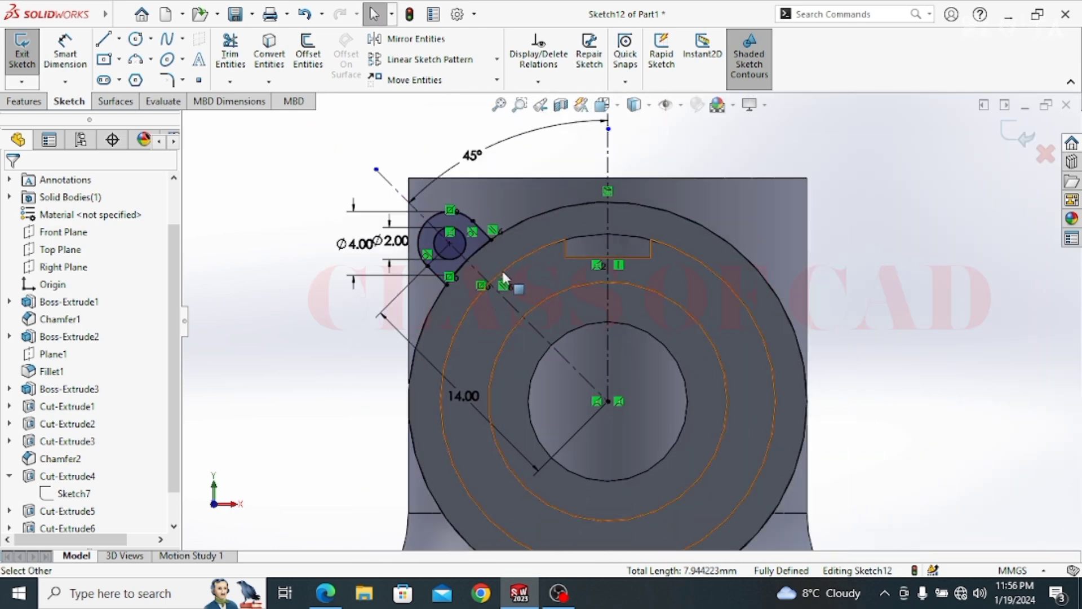
click(497, 60)
click(420, 99)
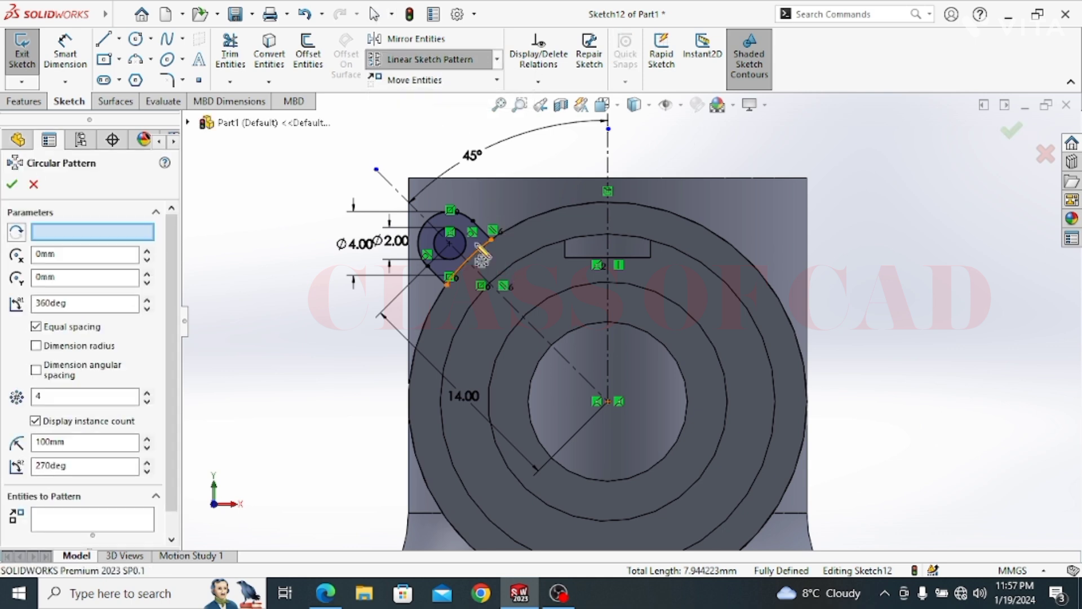
click(96, 524)
click(438, 287)
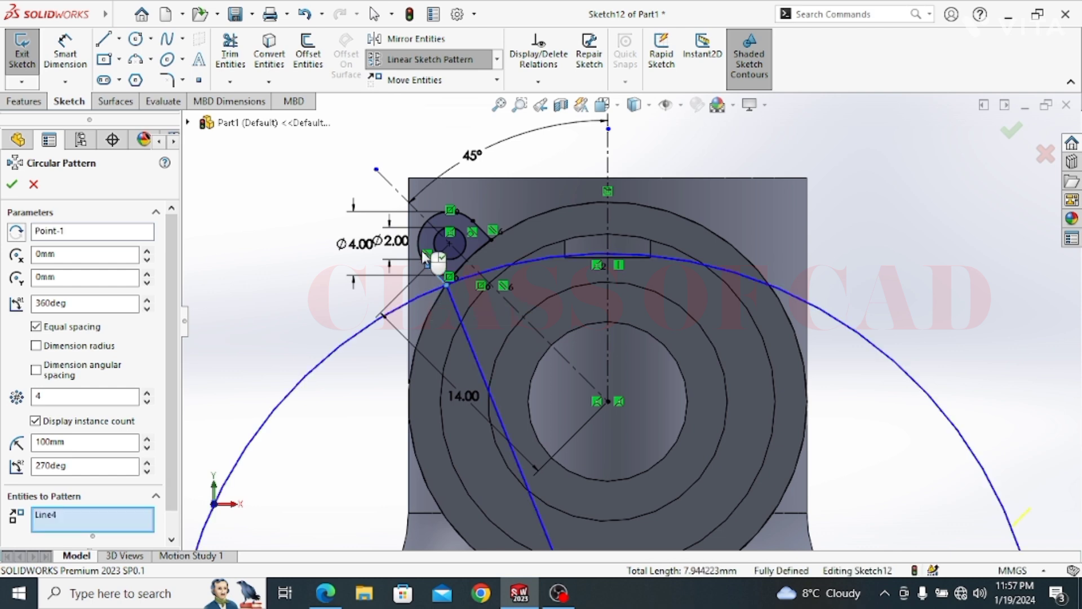
click(427, 245)
click(443, 240)
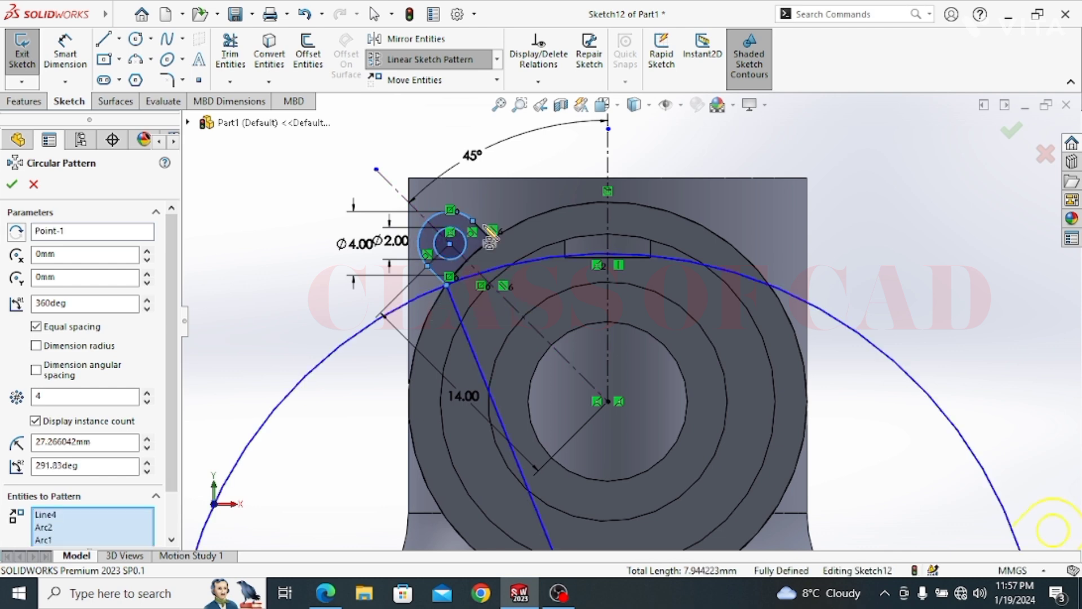
Centre the circular pattern on the side boss's centre point, with 4 equally spaced instances over 360 degrees
mouse_move(627, 443)
ctrl+middle_down()
mouse_move(545, 224)
mouse_move(514, 179)
ctrl+middle_up()
drag(493, 427, 517, 315)
drag(503, 146, 494, 139)
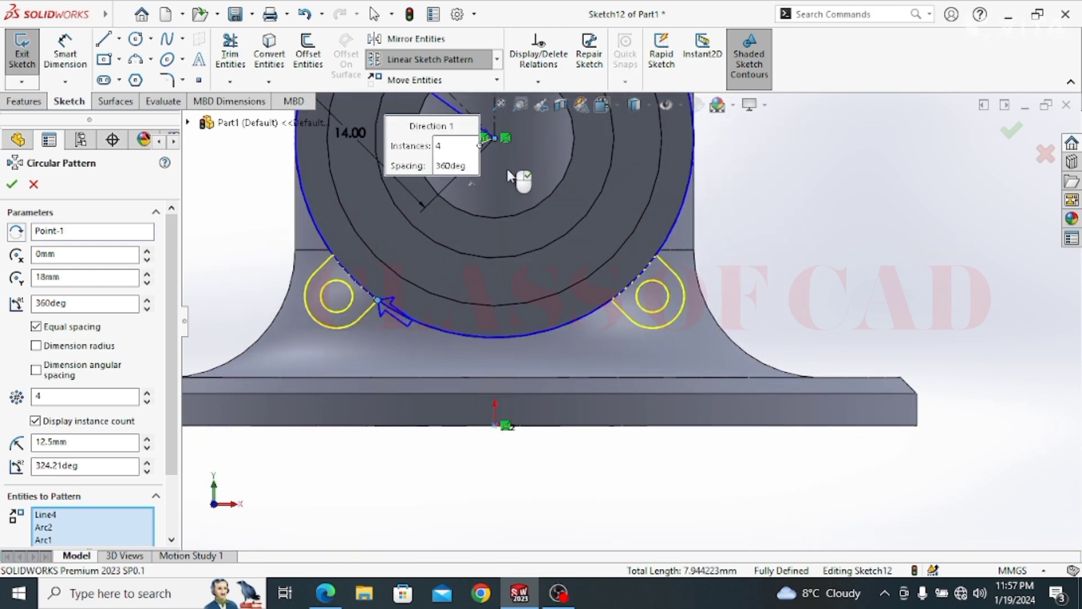
ctrl+middle_drag(438, 255, 463, 399)
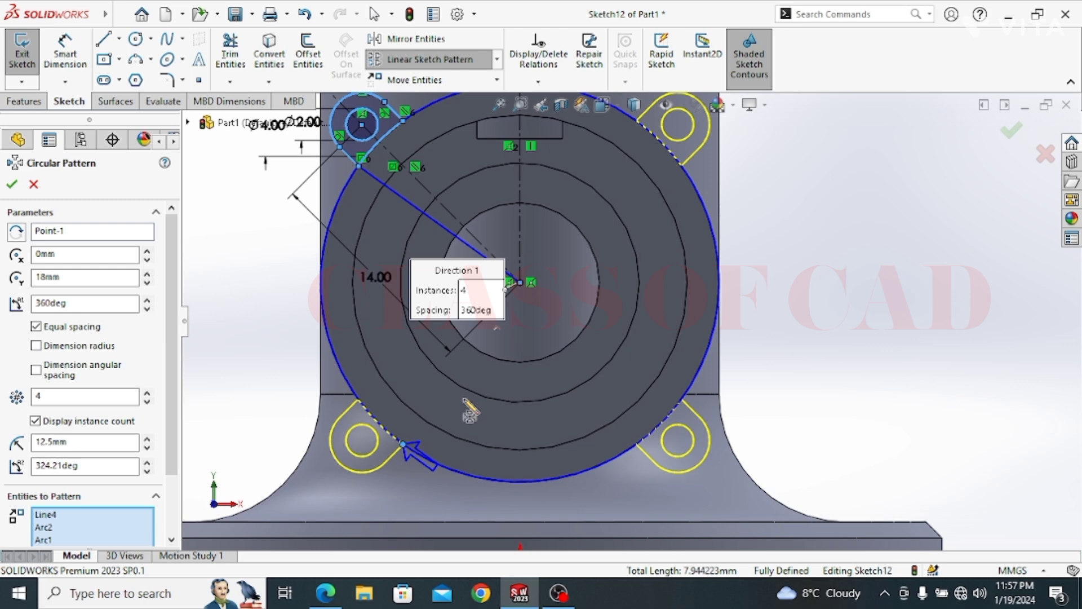
click(13, 184)
Extrude the four lug profiles as a boss with the Up To Next end condition, merging the result
click(24, 103)
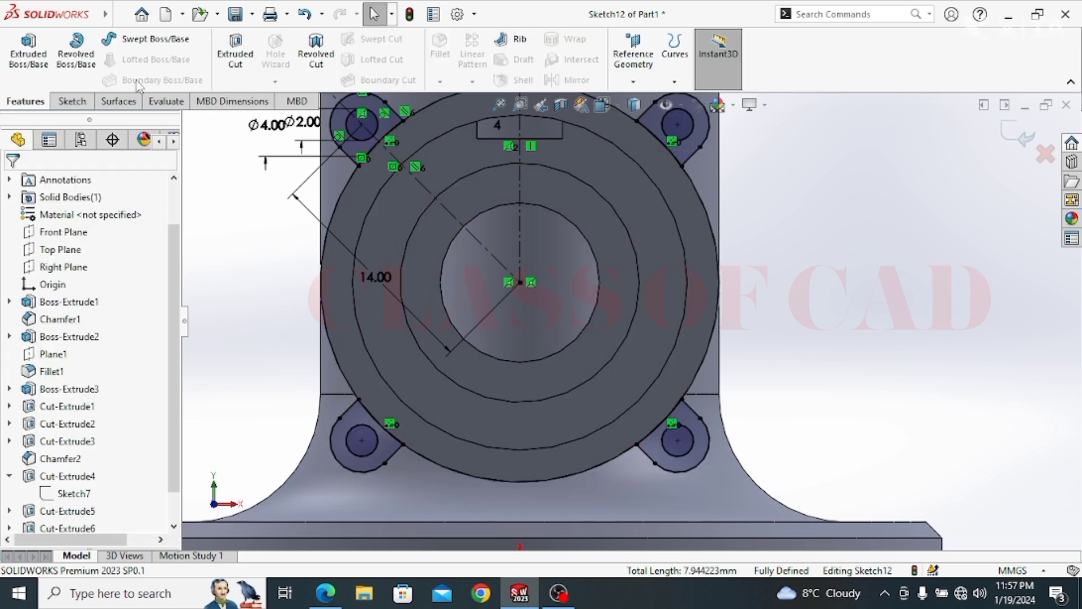
click(28, 52)
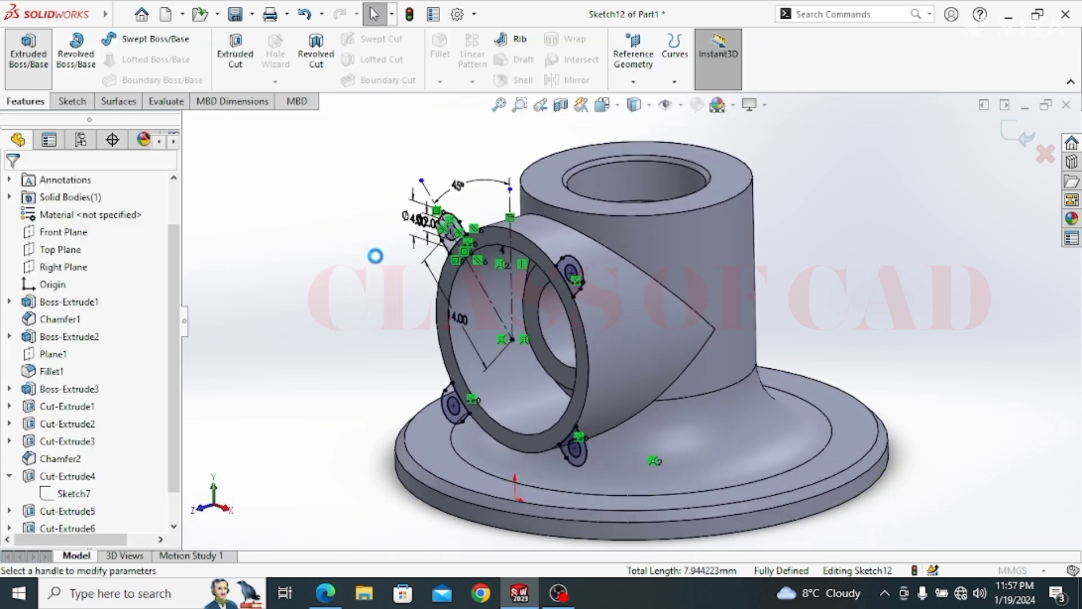
click(51, 279)
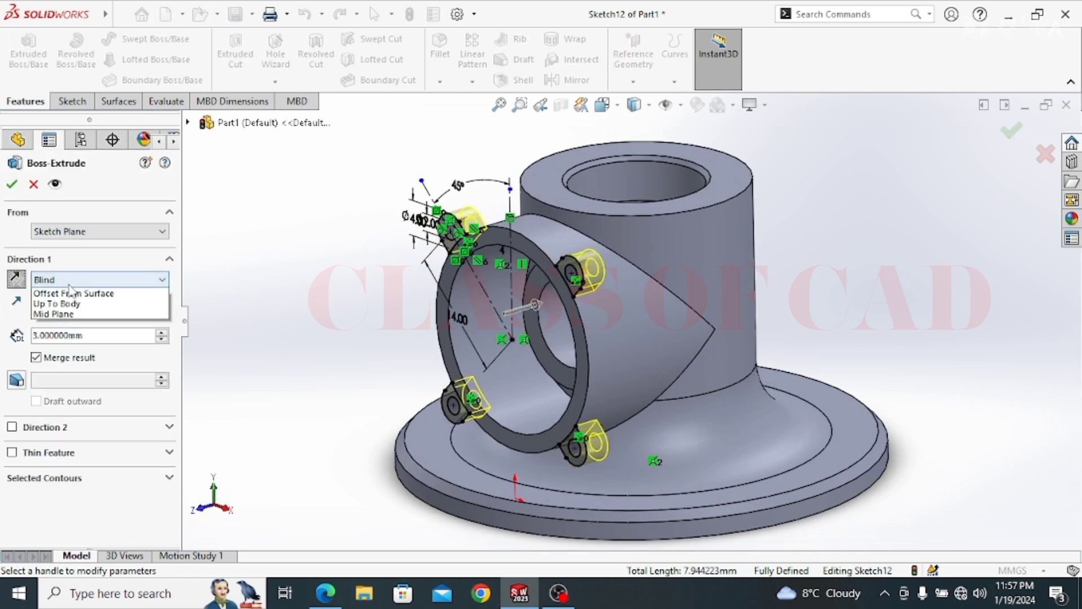
click(79, 312)
click(12, 185)
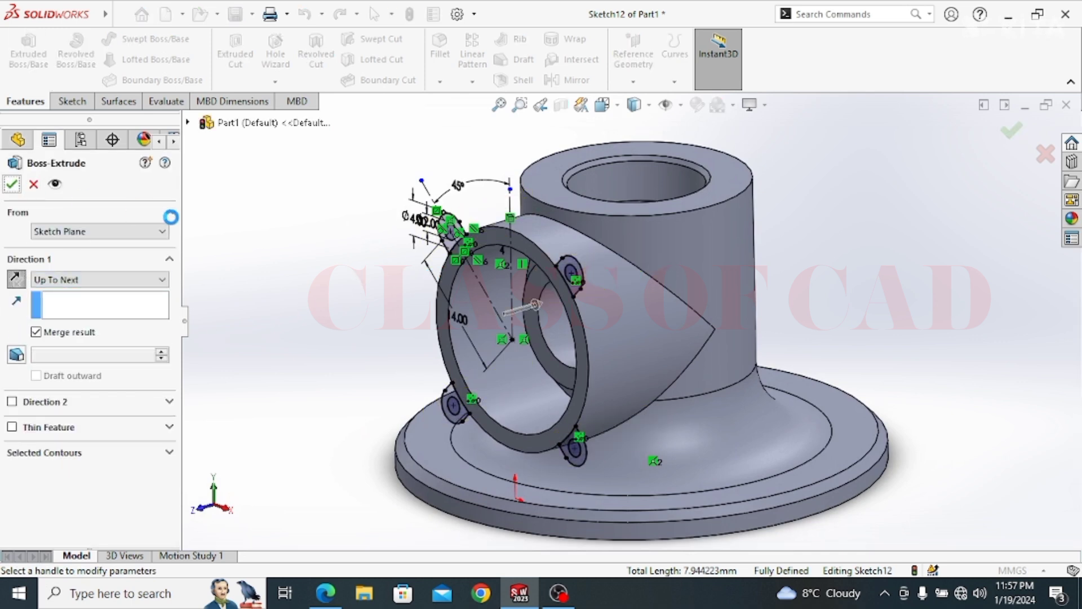
click(346, 301)
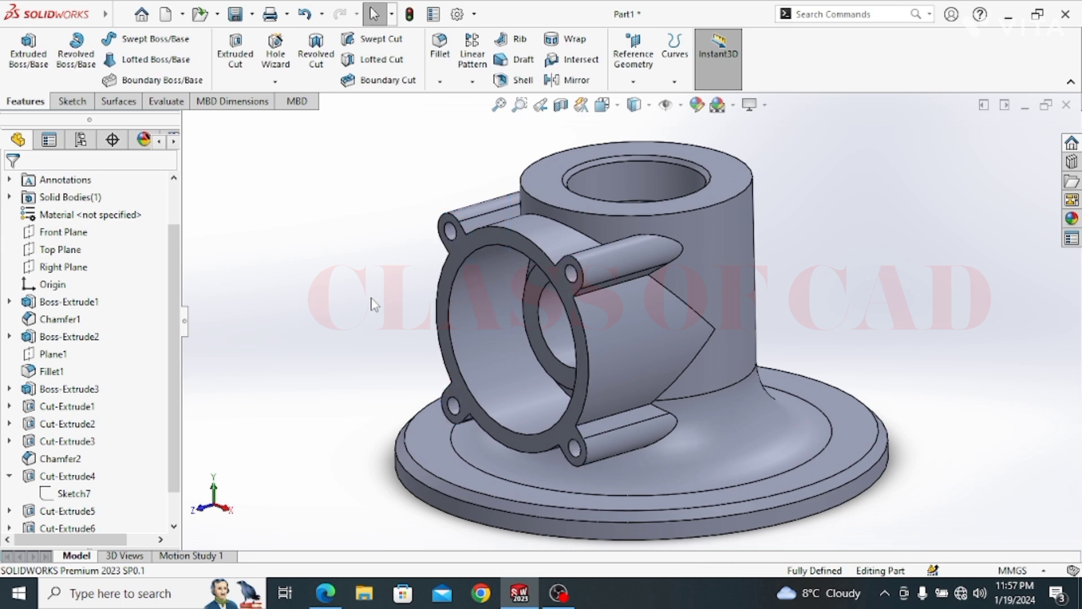
Check Section B-B in Part1.pdf, and create a reference plane offset 1.5 mm below the base disc's top face
mouse_move(483, 301)
middle_down()
mouse_move(507, 236)
mouse_move(500, 330)
middle_up()
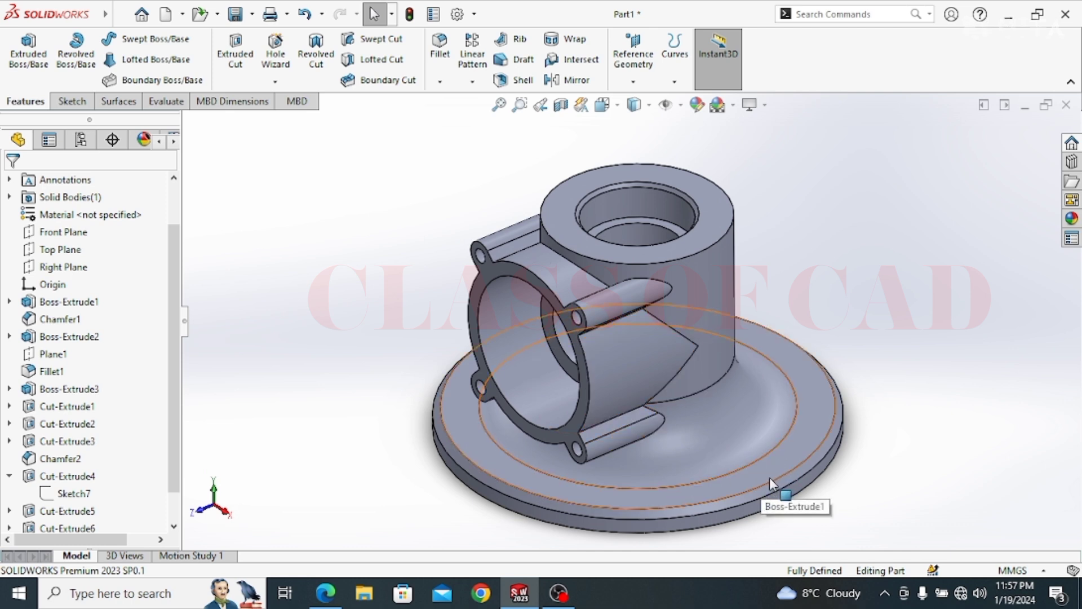
click(813, 439)
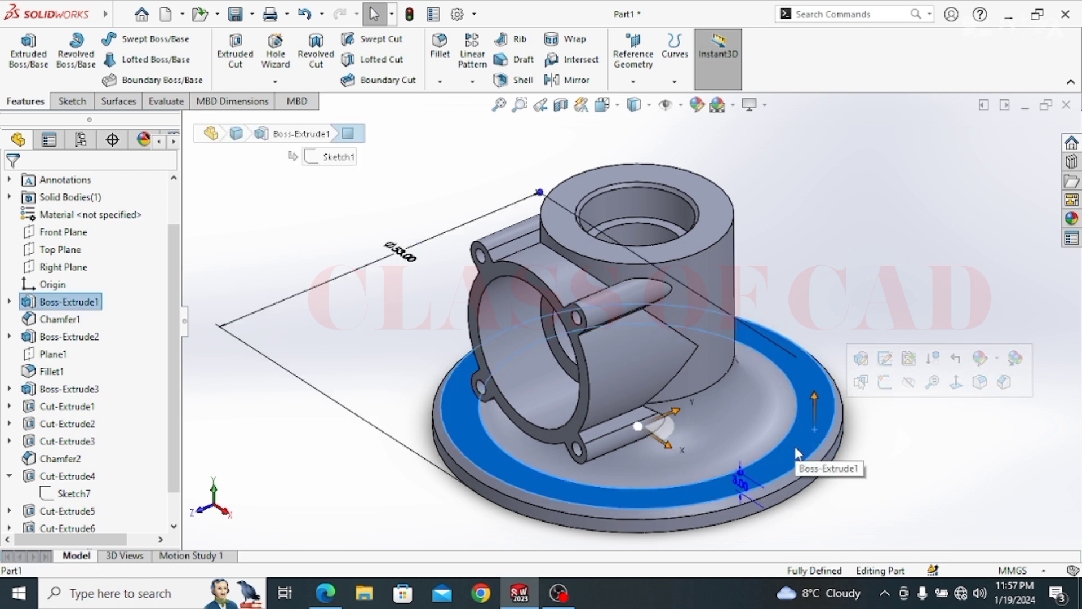
click(326, 593)
scroll(623, 392, right, 8)
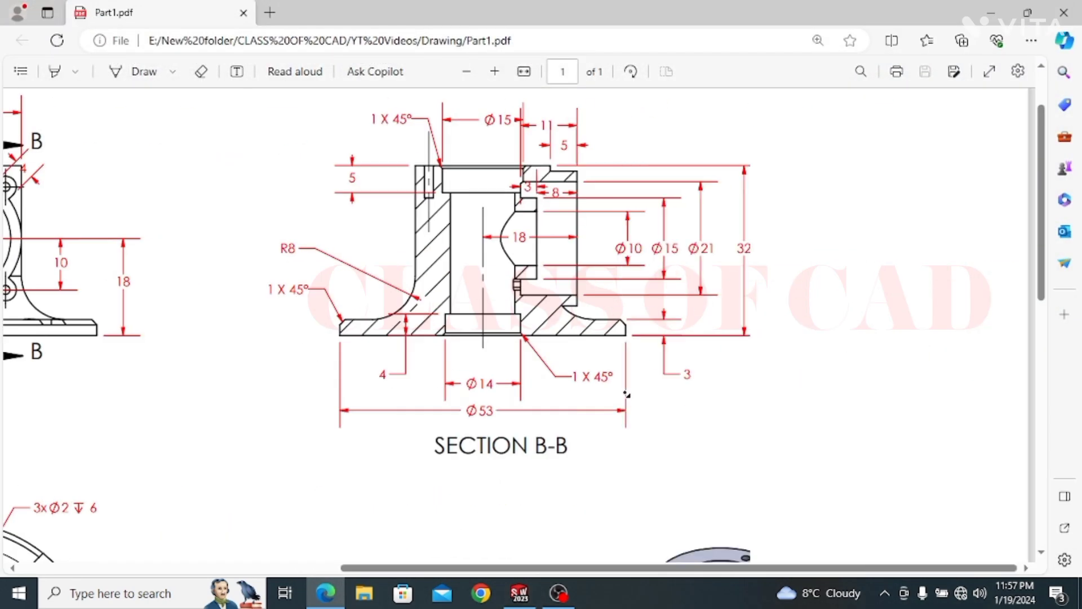
scroll(620, 365, up, 1)
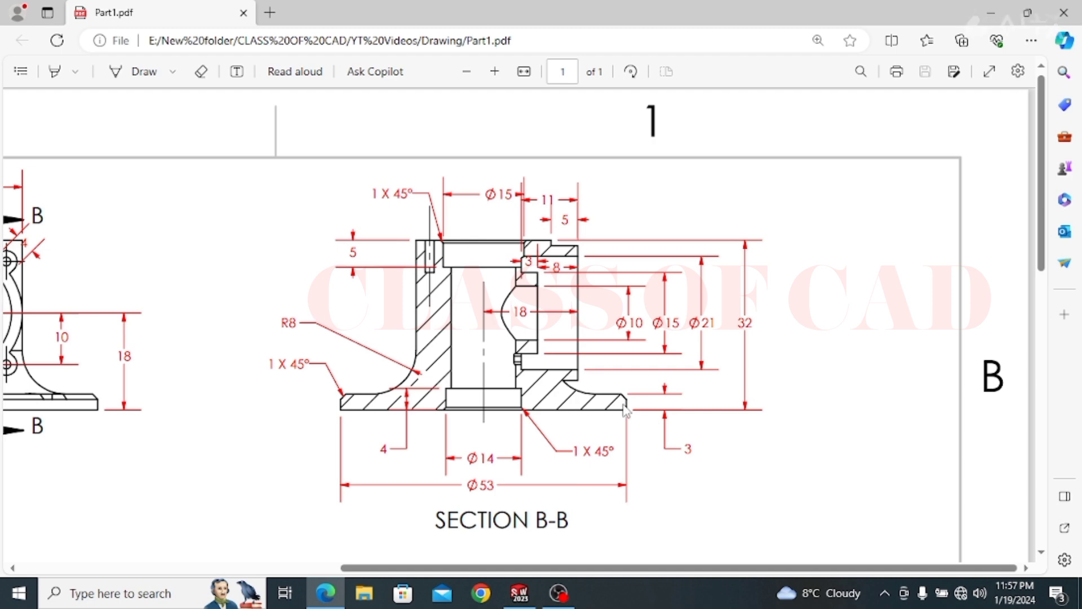
click(991, 13)
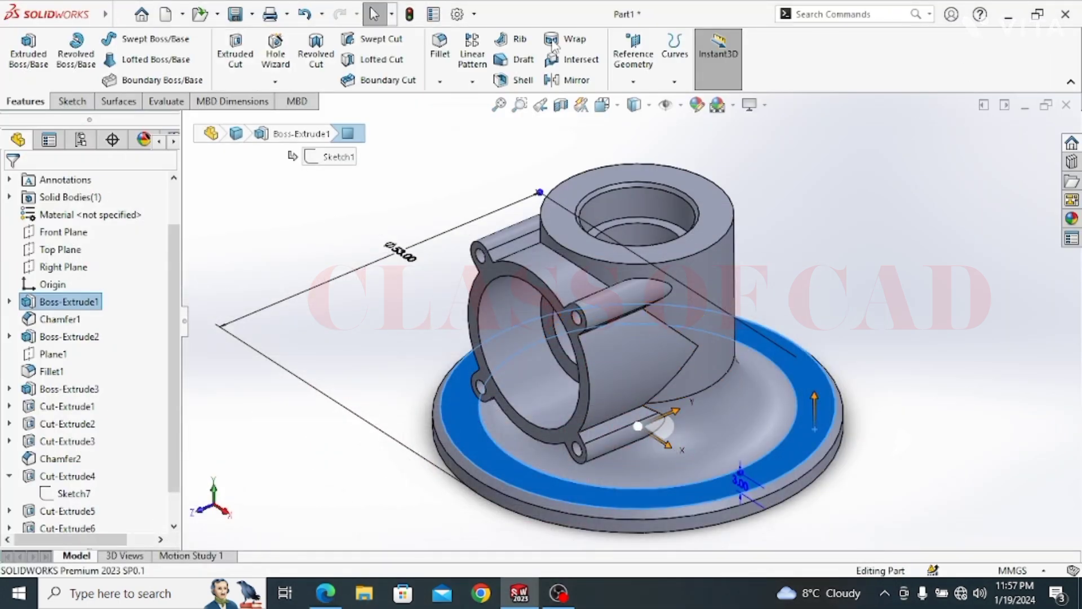
click(633, 82)
click(648, 99)
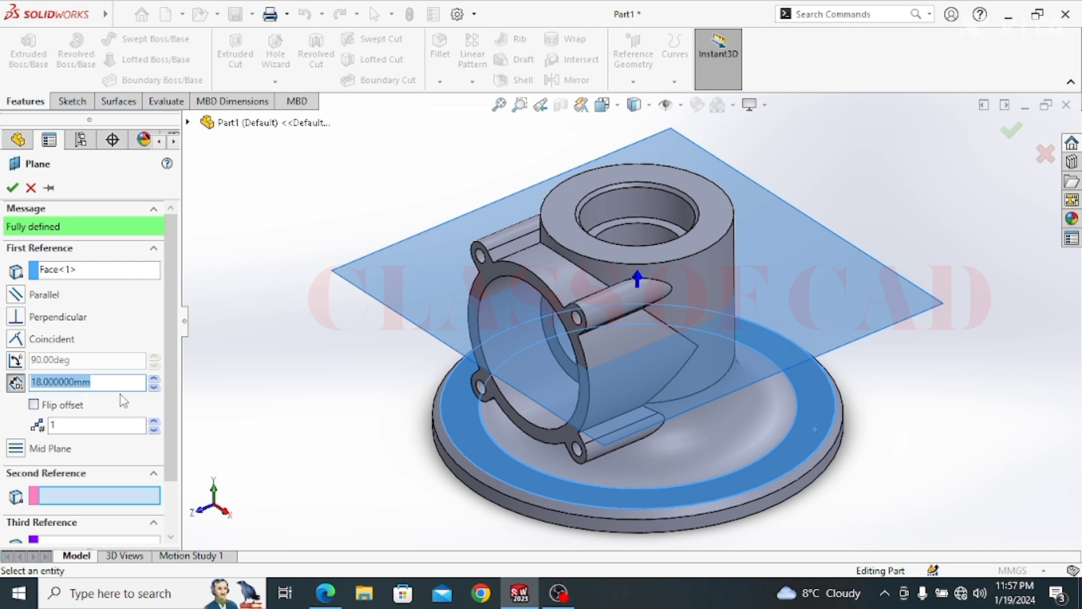
text(1.5)
key(Return)
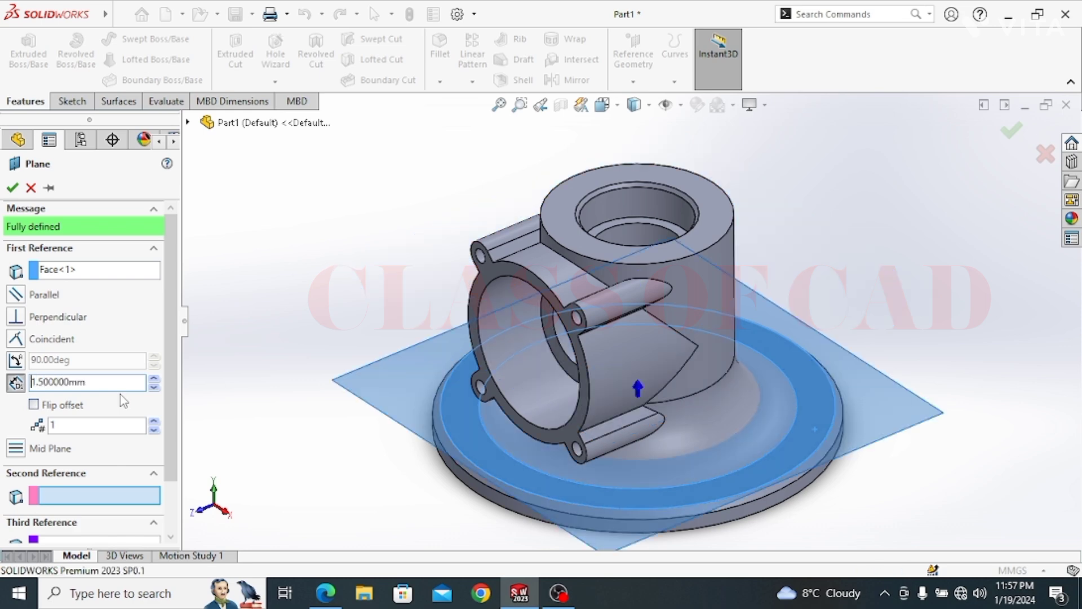
click(34, 405)
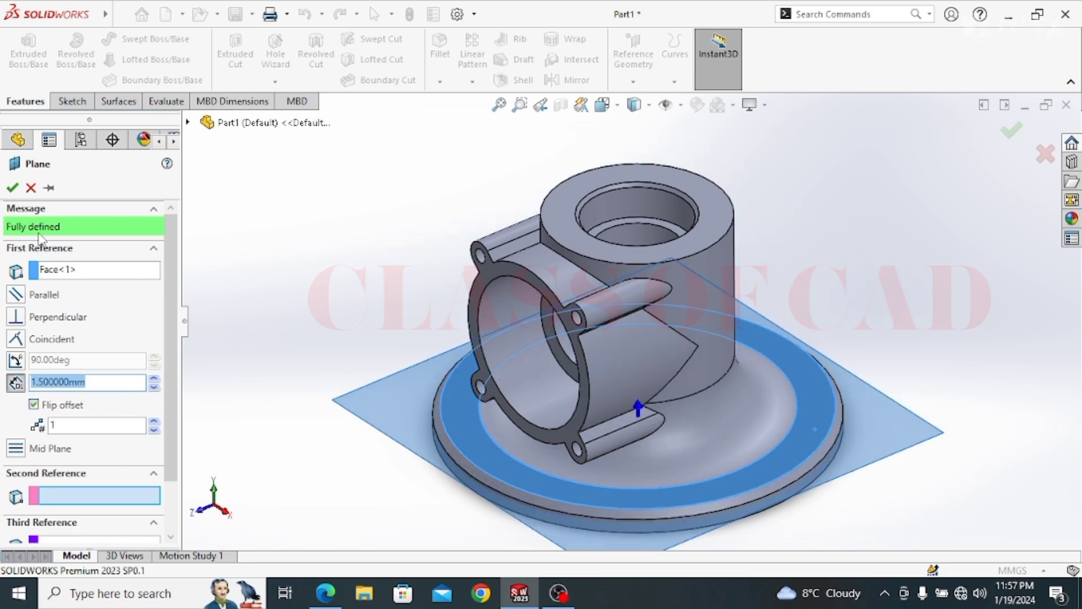
click(11, 188)
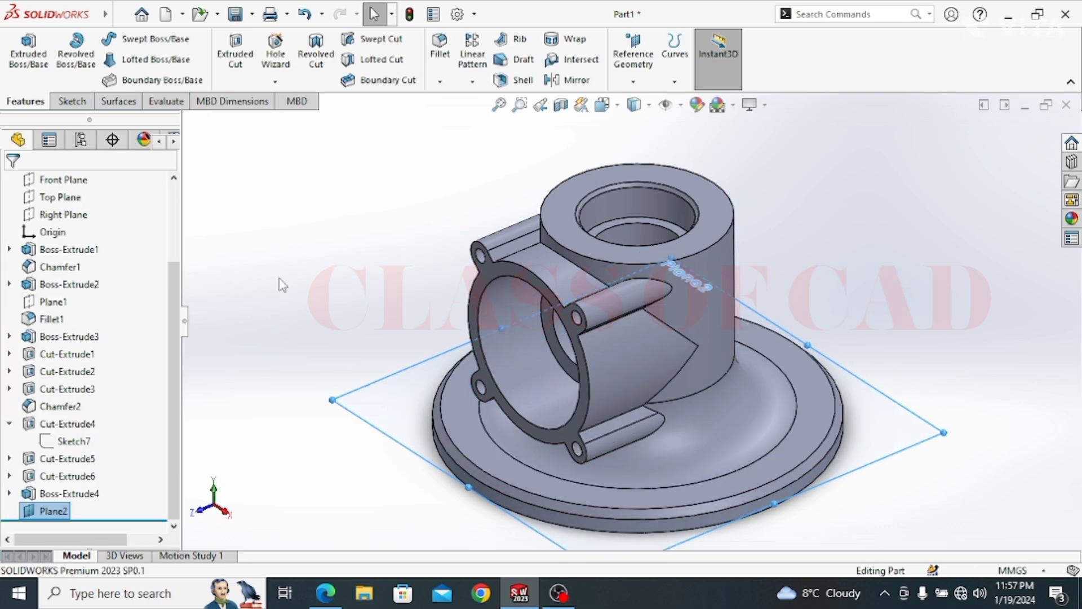
Edit the new reference plane and set its offset distance to 1 mm
click(52, 511)
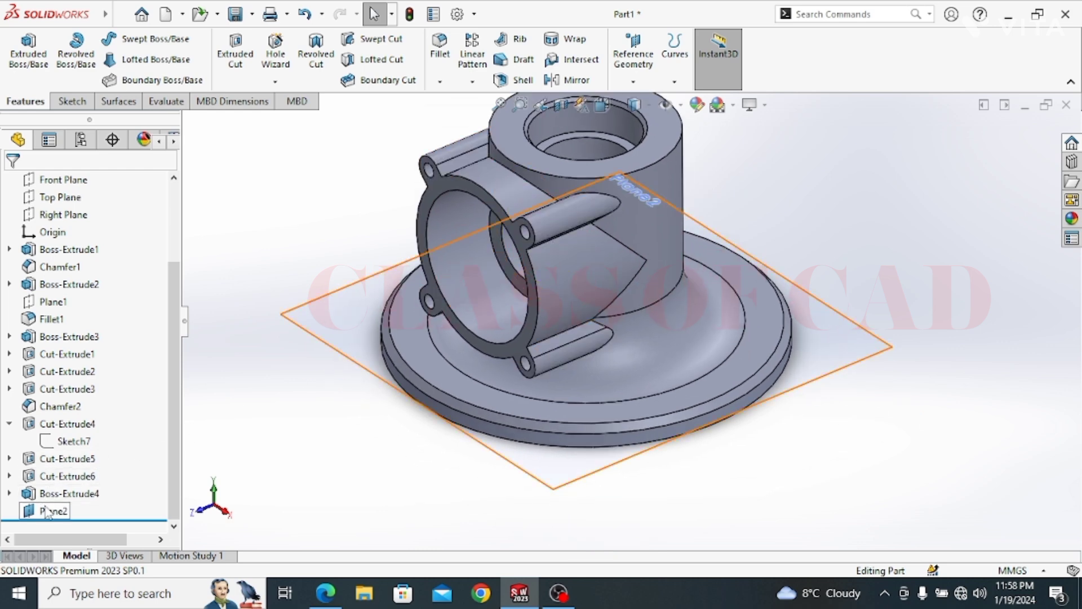
click(59, 458)
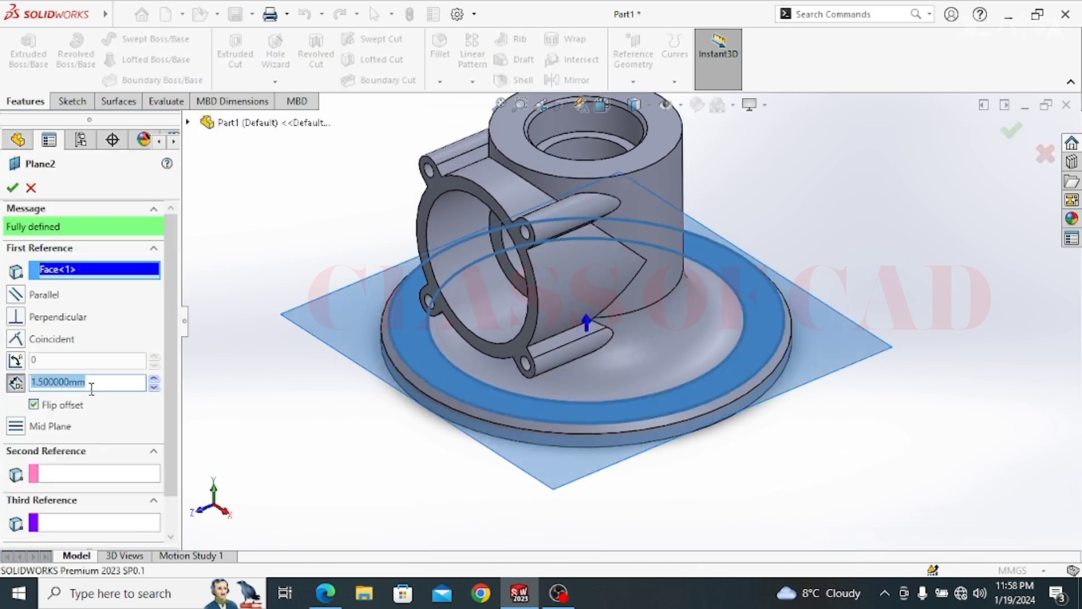
text(1)
key(Return)
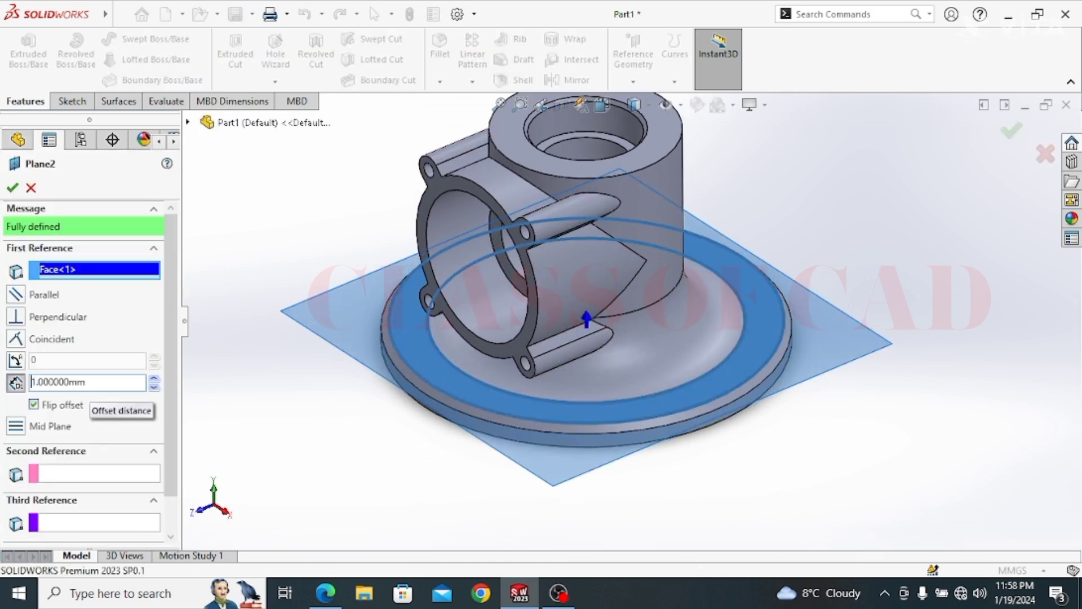
click(13, 189)
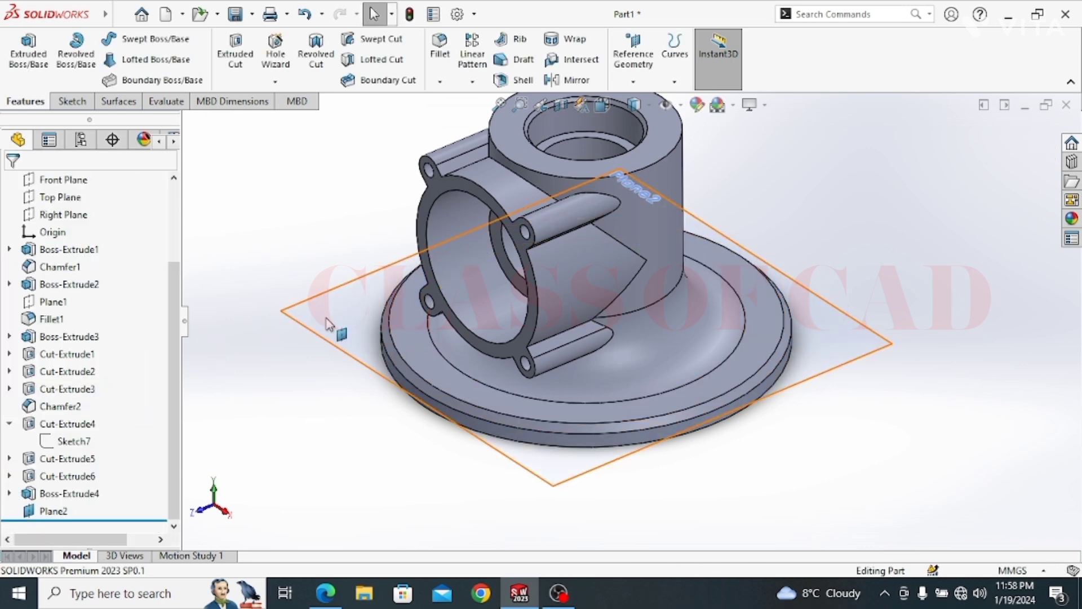
Open a sketch on the offset plane and check the base disc's hole layout and Detail D in Part1.pdf
click(408, 287)
click(397, 271)
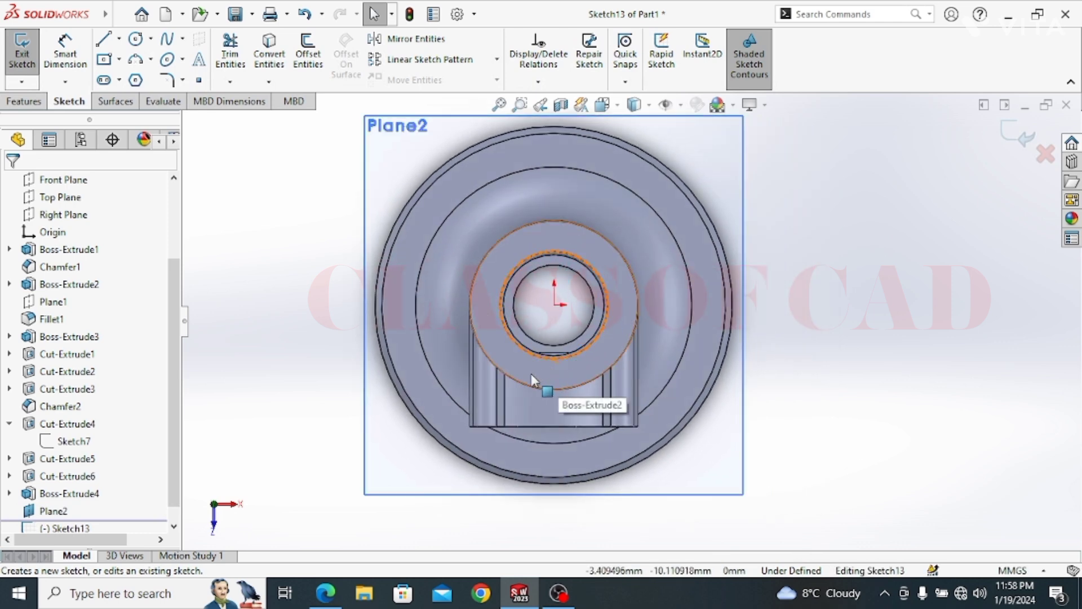
key(alt+Tab)
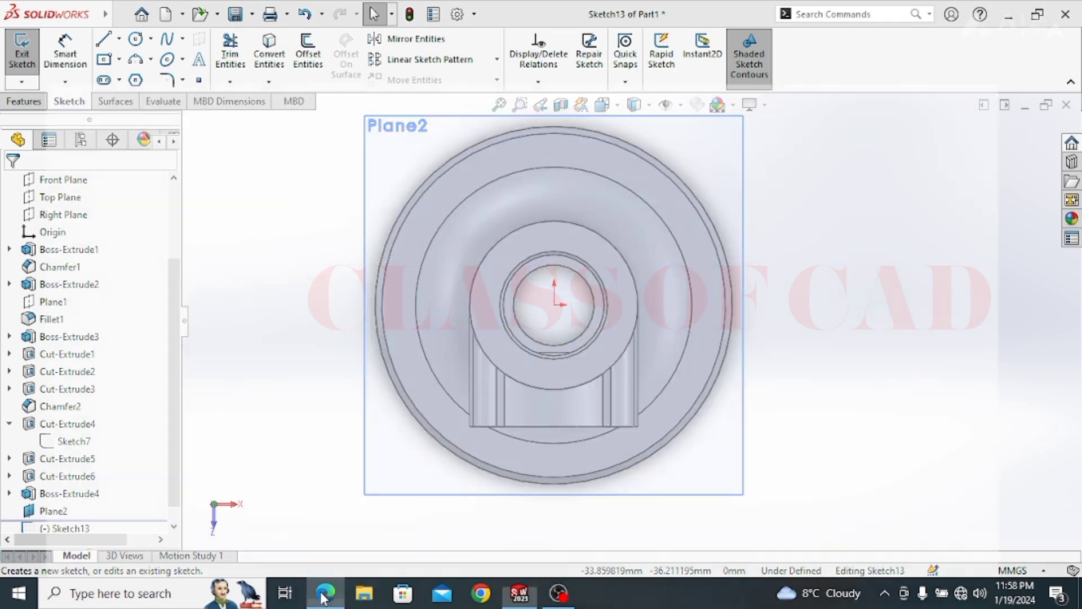
middle_click(345, 398)
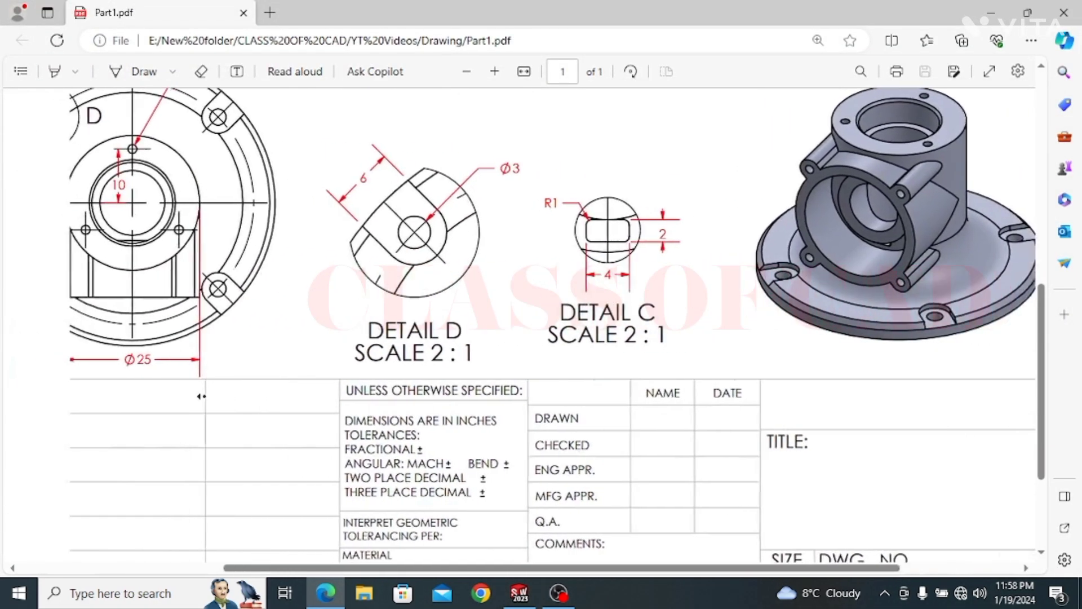
middle_click(204, 396)
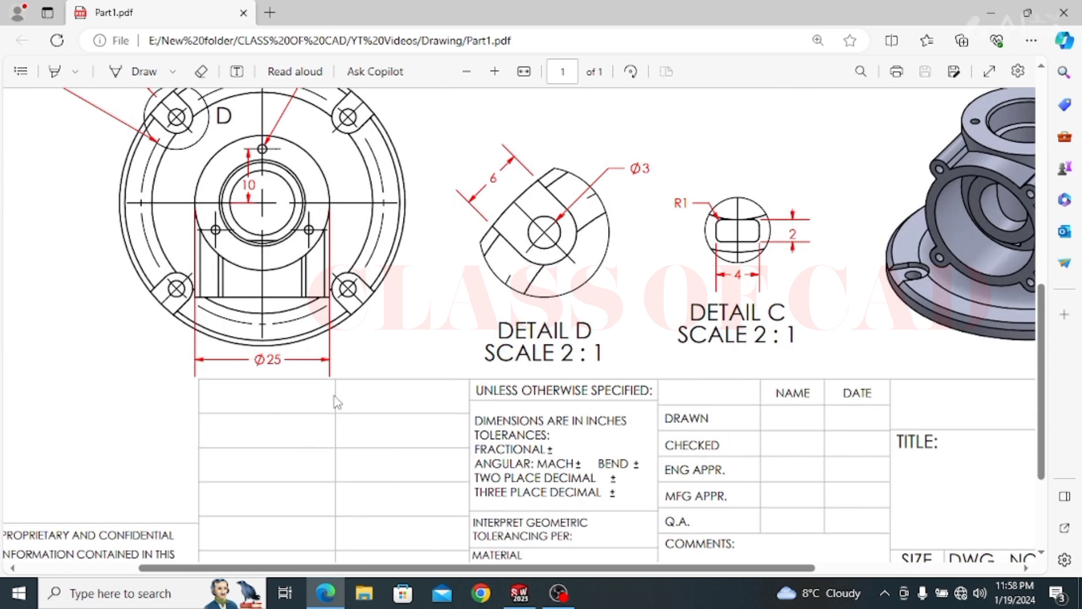
scroll(316, 398, left, 2)
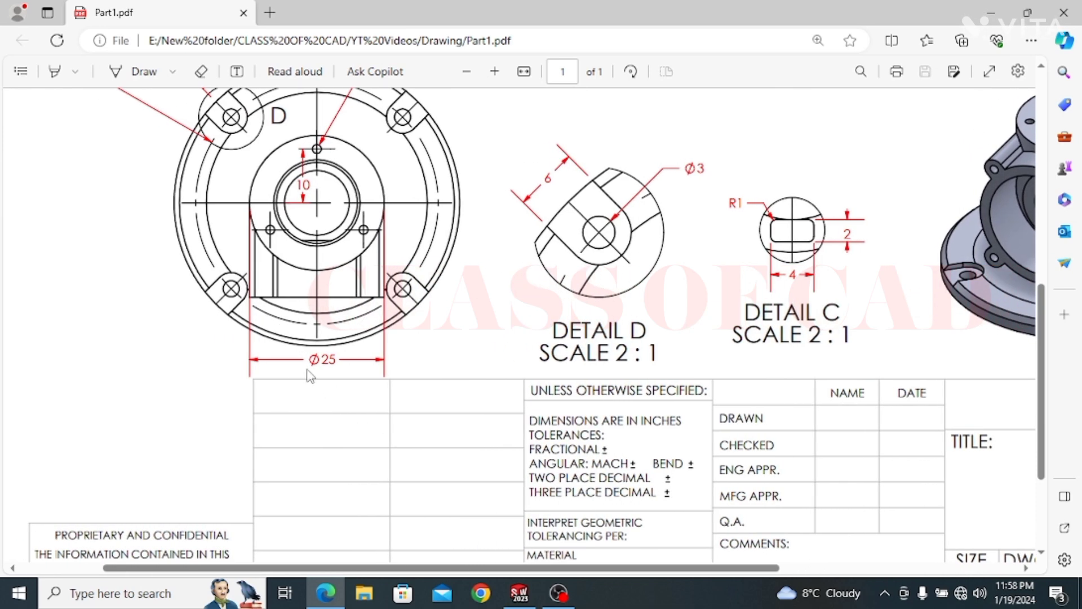
scroll(309, 374, up, 2)
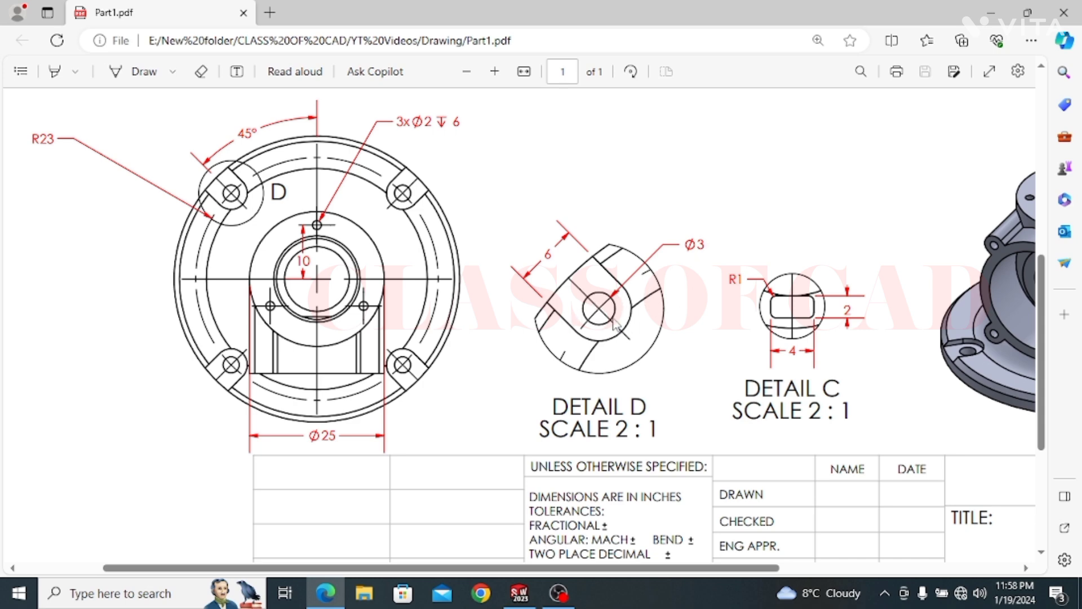
click(991, 12)
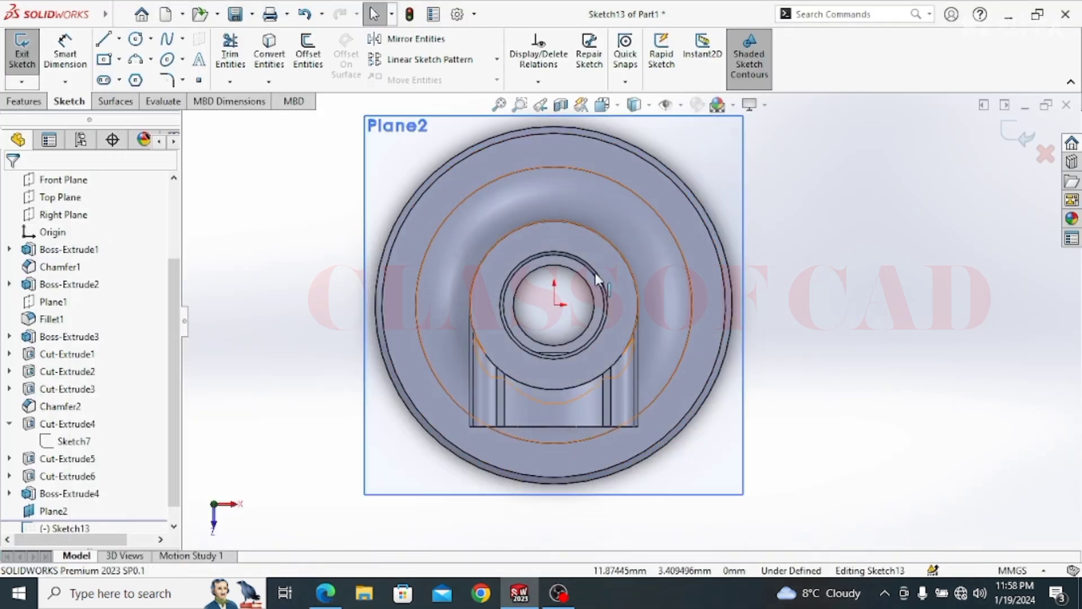
Sketch two concentric circles about 1.75 mm and 3.27 mm in diameter, centred about 21.7 mm directly above the origin on the base disc
ctrl+middle_drag(549, 333, 517, 333)
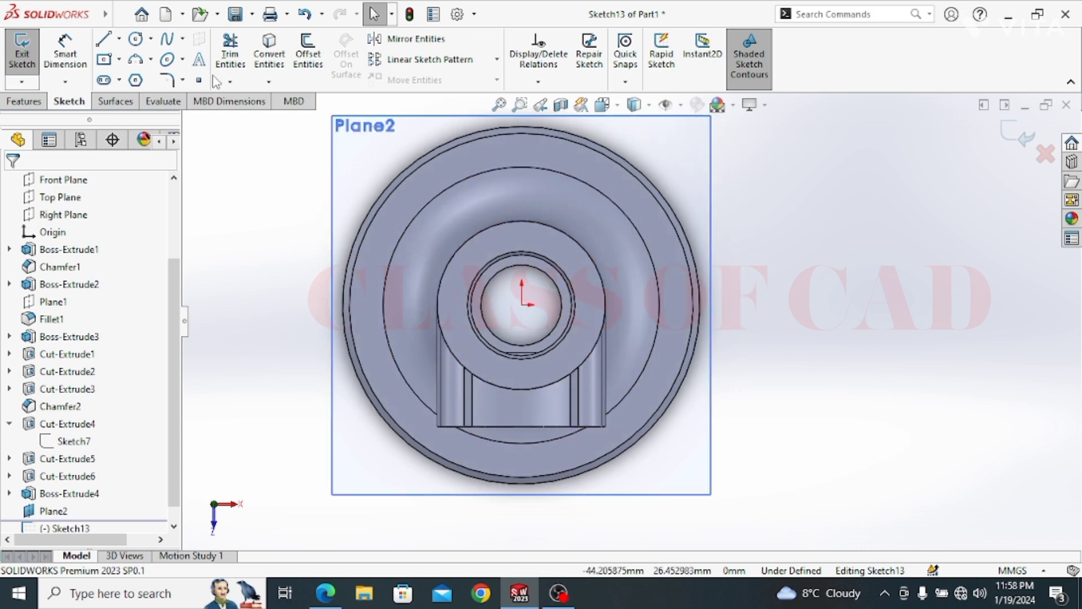
click(135, 39)
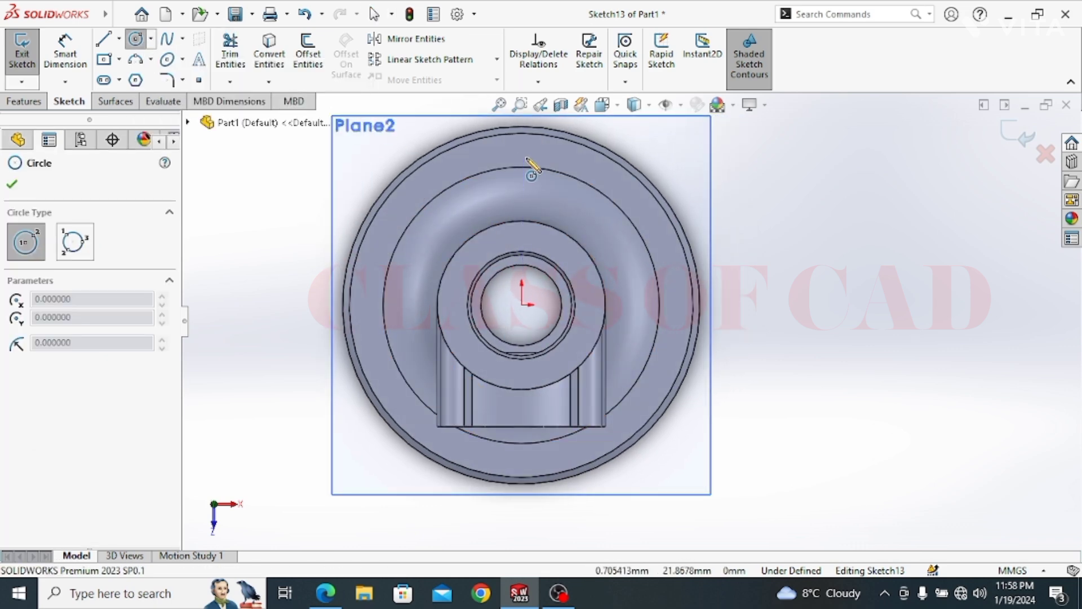
scroll(532, 166, down, 2)
mouse_move(531, 169)
ctrl+middle_down()
mouse_move(493, 232)
mouse_move(492, 197)
ctrl+middle_up()
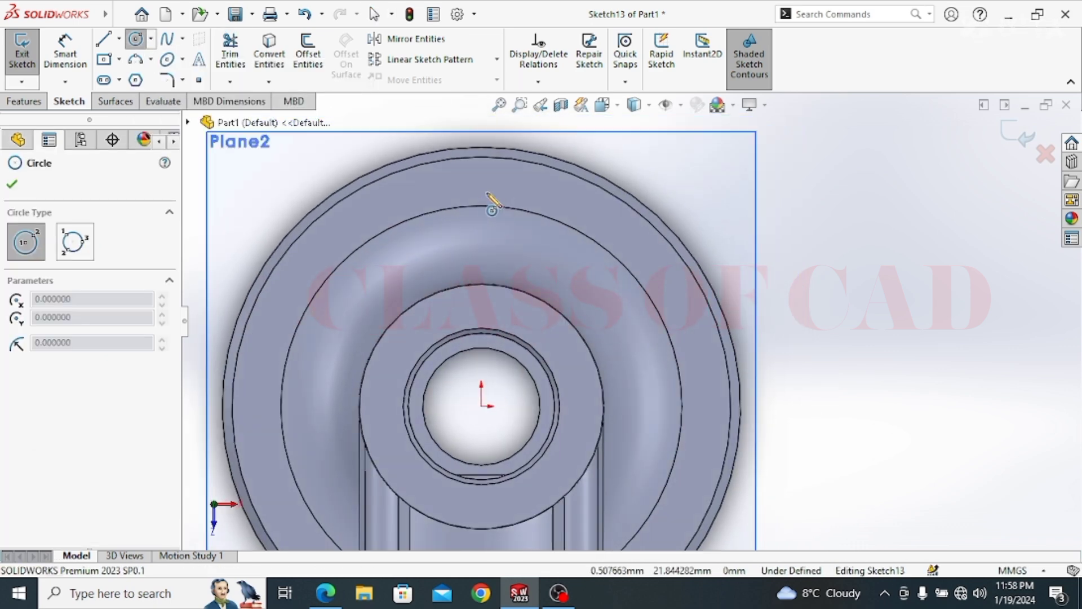
click(481, 196)
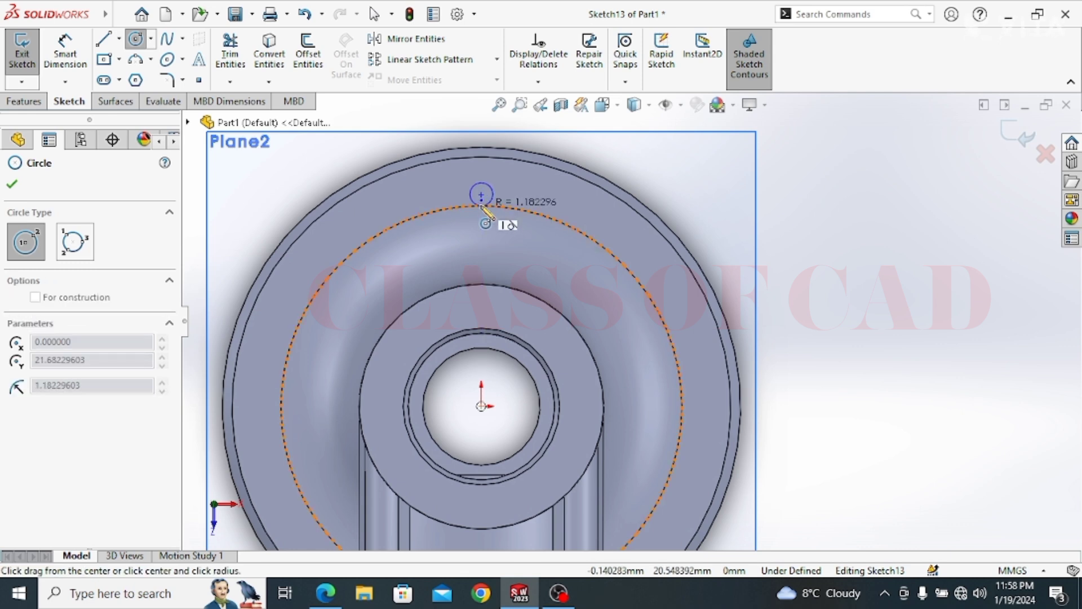
click(482, 204)
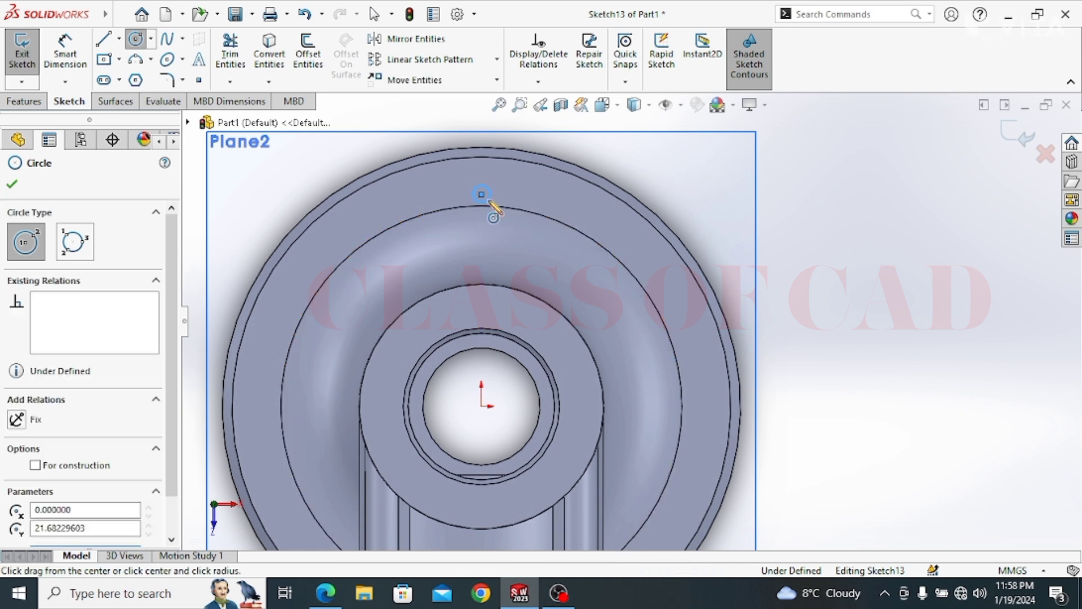
click(480, 194)
click(496, 200)
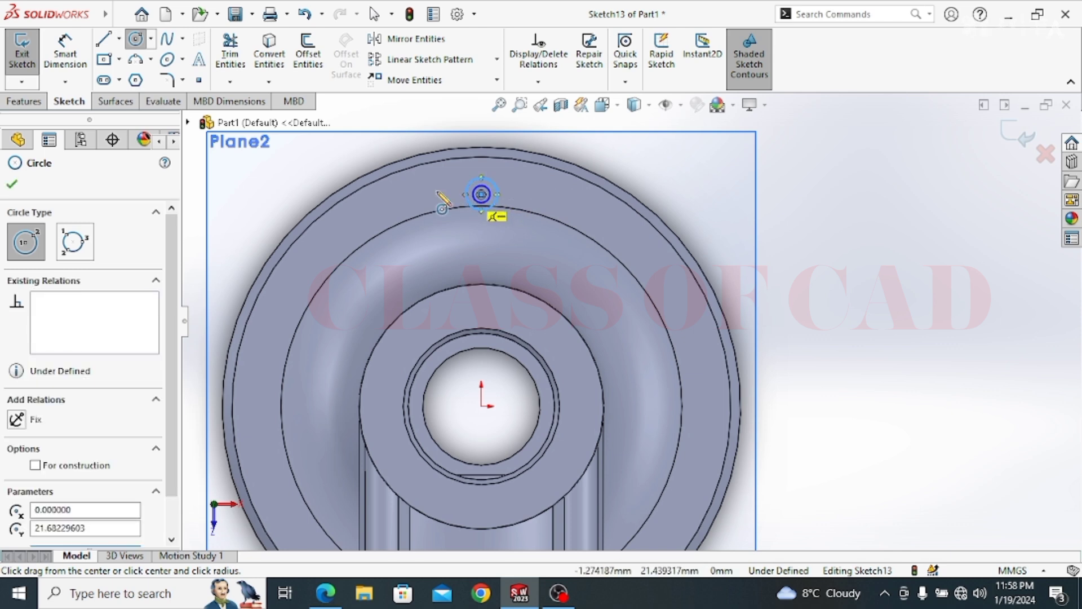
Draw a vertical line about 5.75 mm long, tangent to the outer circle's left side and running up past the disc's rim
click(107, 44)
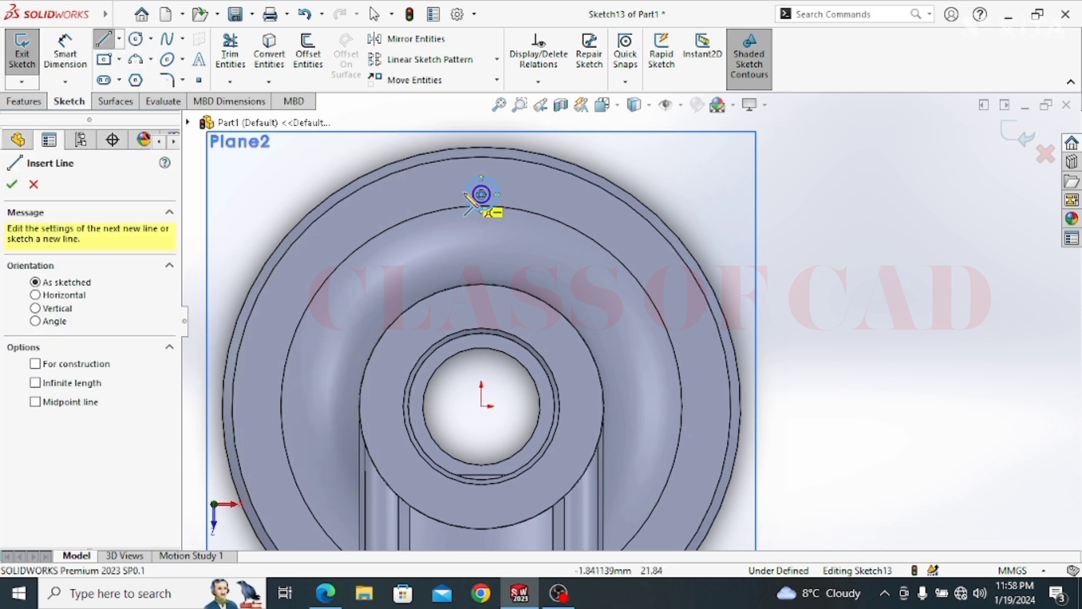
click(466, 194)
click(466, 138)
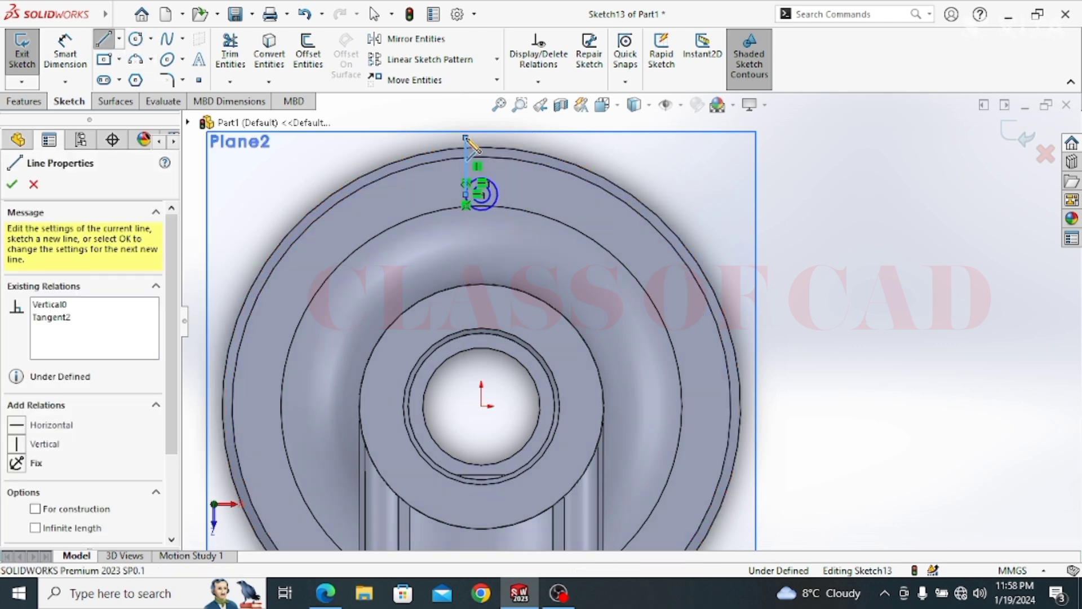
key(Escape)
scroll(482, 188, down, 4)
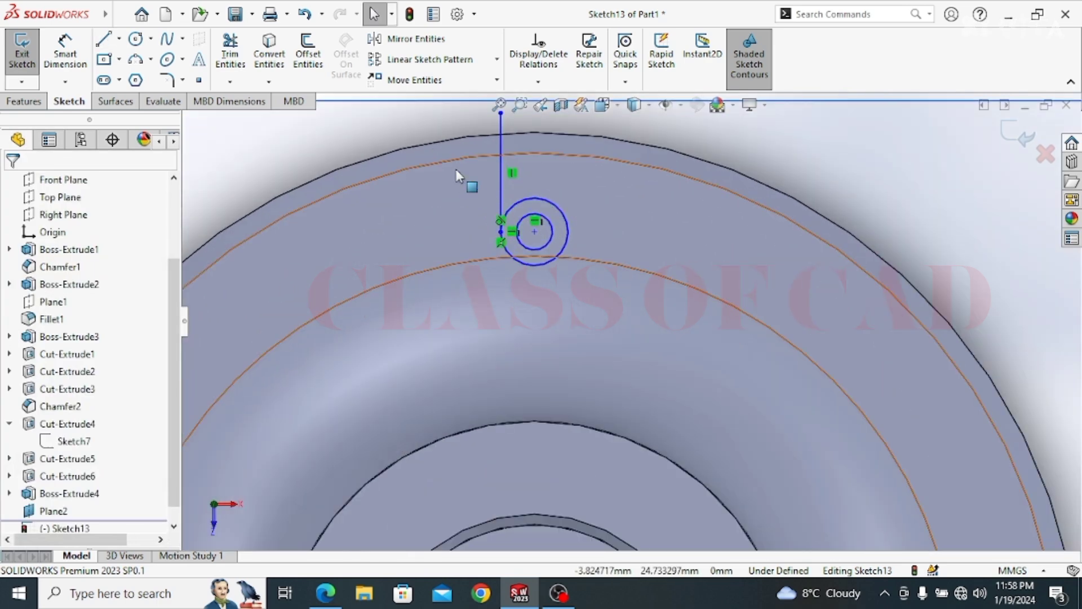
Draw a vertical centerline from the origin through the circles' common centre to beyond the disc's rim
scroll(529, 188, up, 2)
scroll(528, 185, up, 3)
scroll(507, 305, down, 1)
click(119, 39)
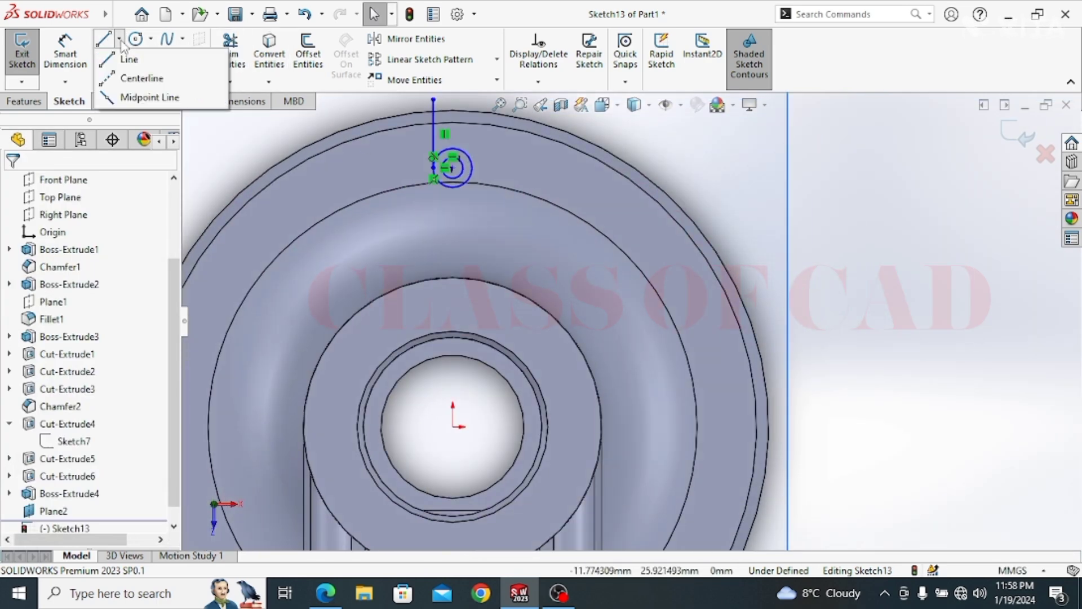
click(130, 78)
click(453, 427)
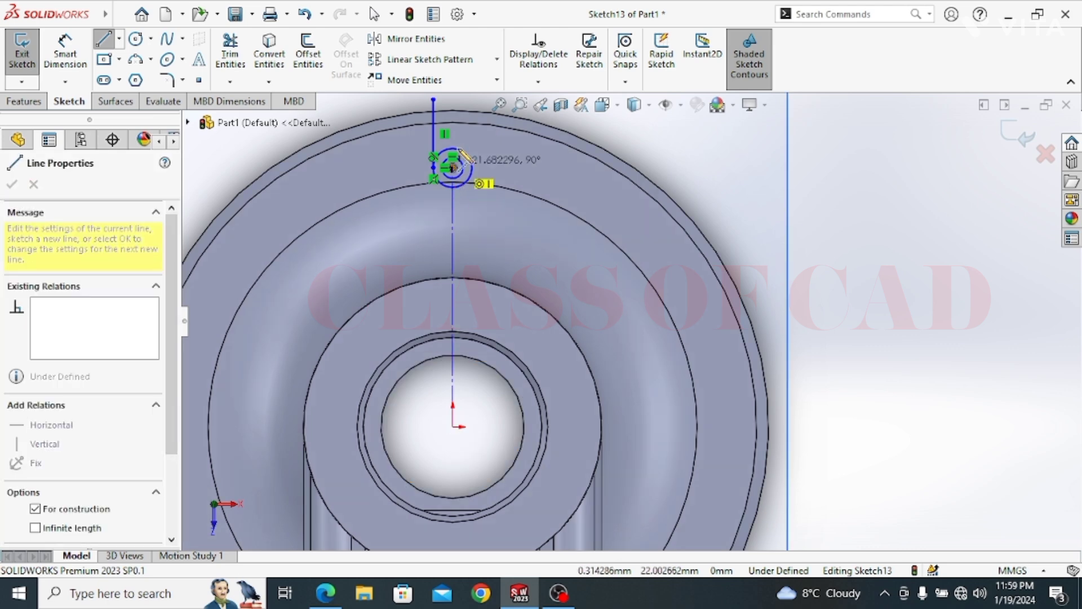
click(453, 100)
key(Escape)
Mirror the vertical tangent line about the centerline to form the opposite side of the recess, keeping the original
scroll(475, 110, down, 3)
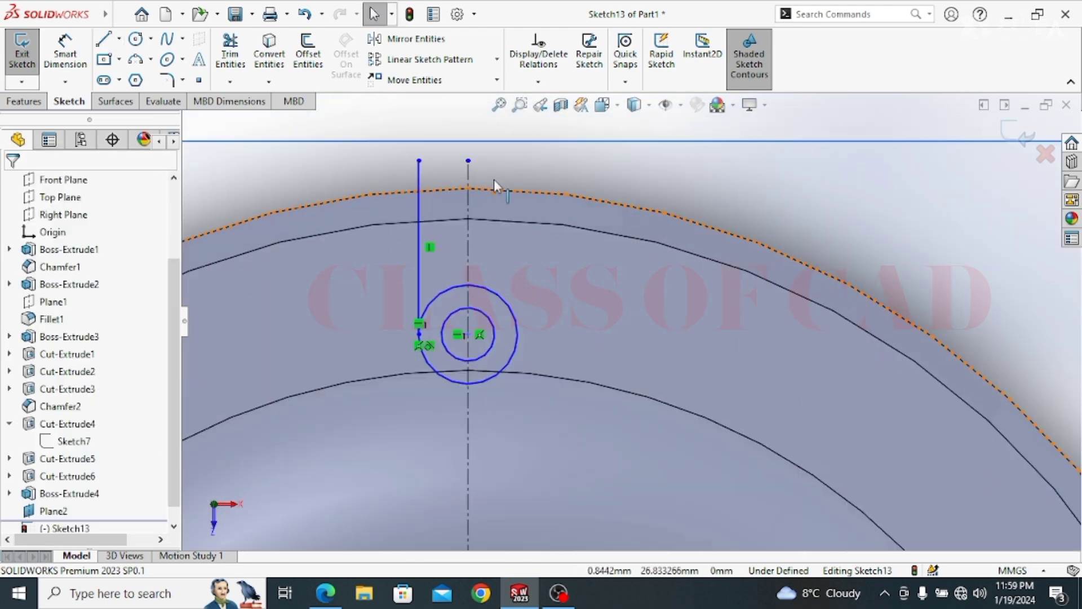
click(418, 180)
ctrl+click(413, 174)
click(418, 42)
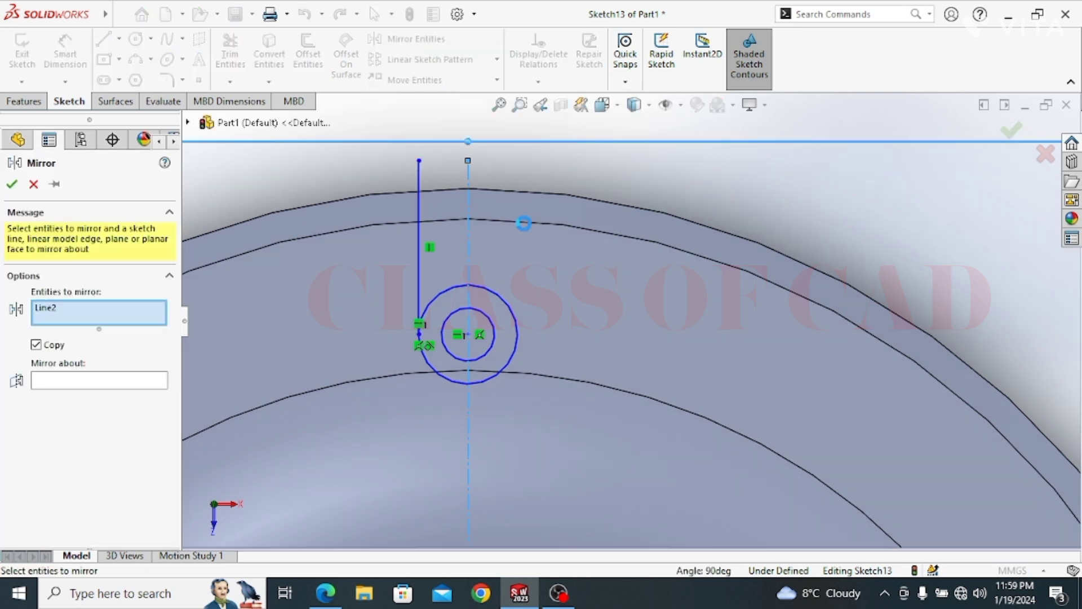
click(93, 380)
click(469, 195)
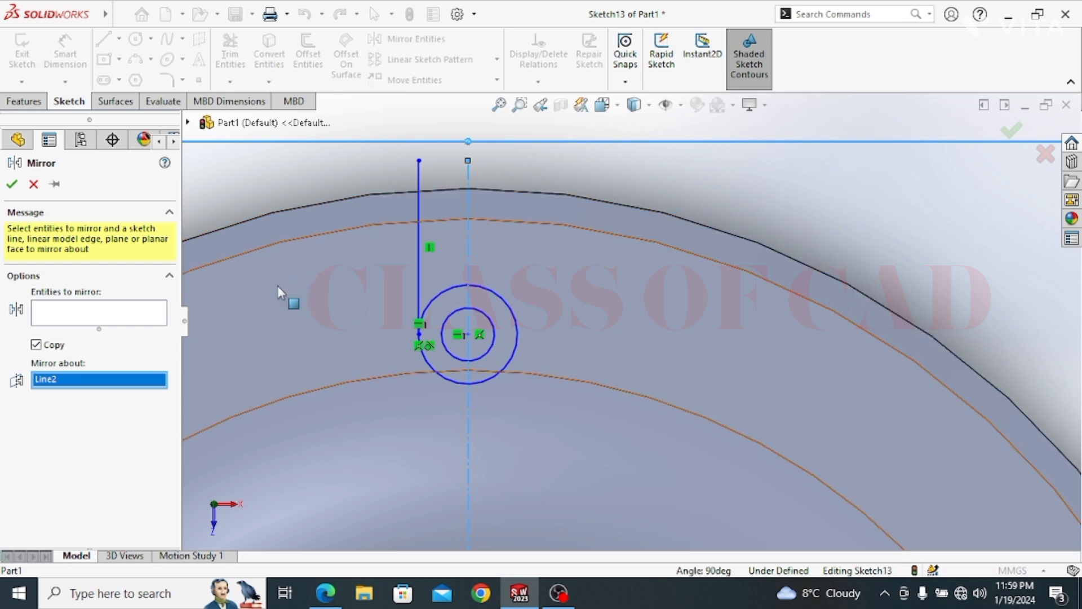
click(419, 208)
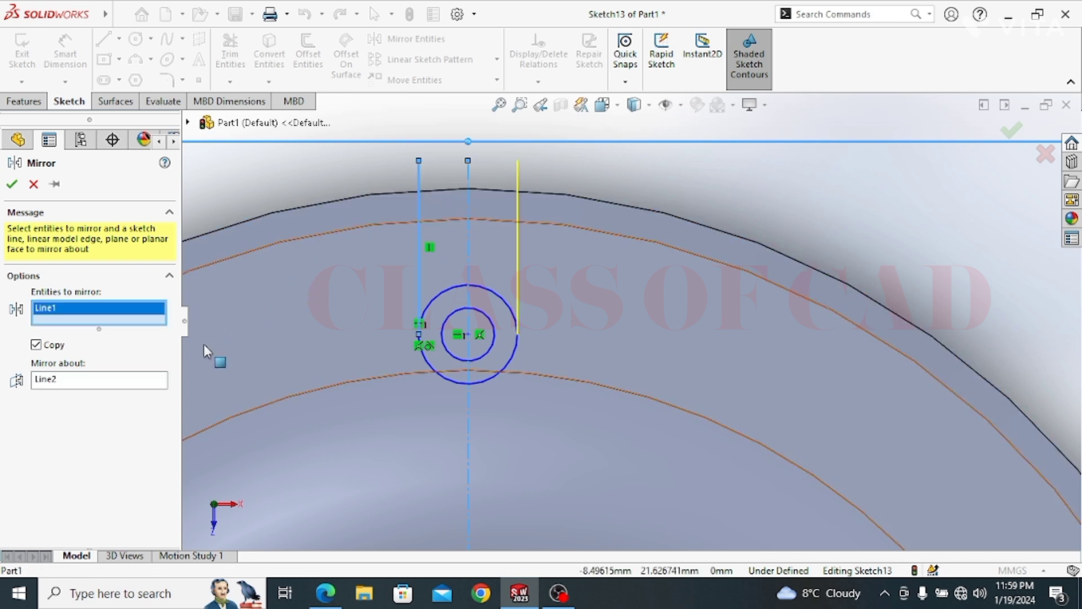
click(13, 185)
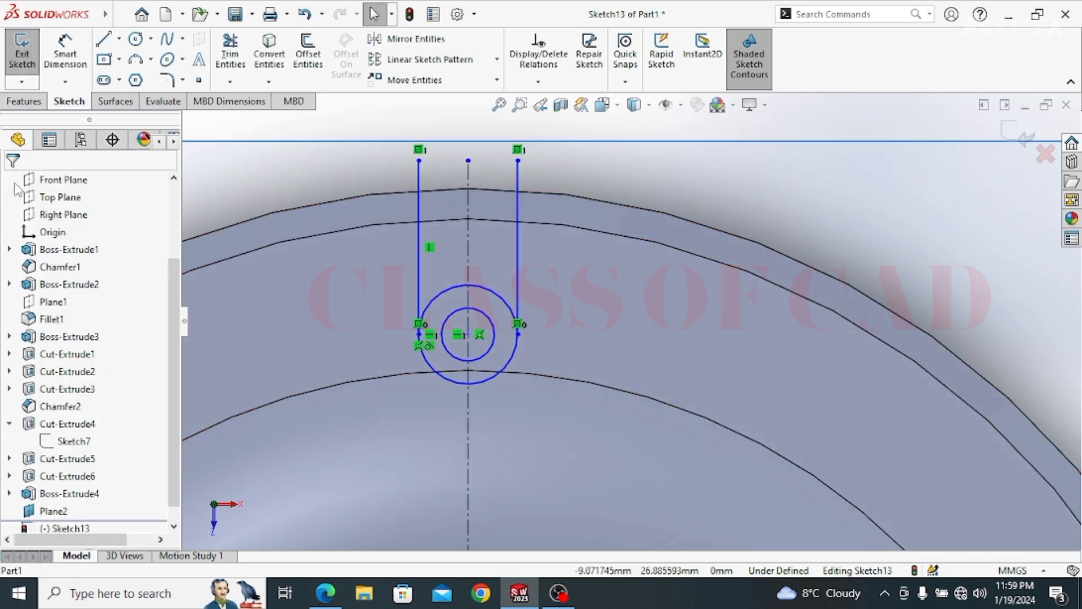
Dimension the distance between the two vertical tangent lines as 6 mm
click(73, 59)
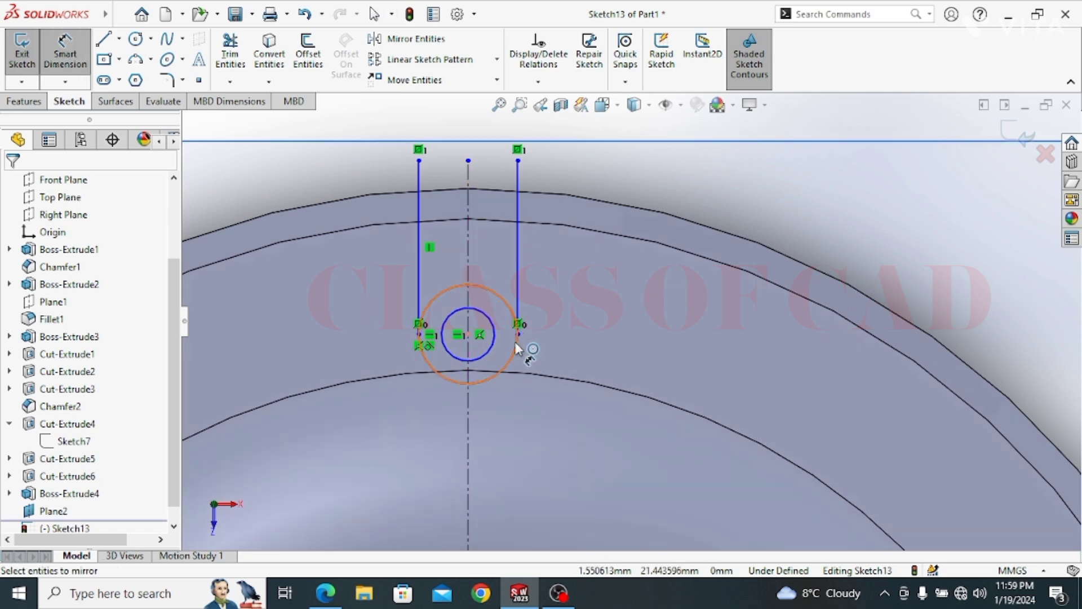
click(523, 262)
click(418, 255)
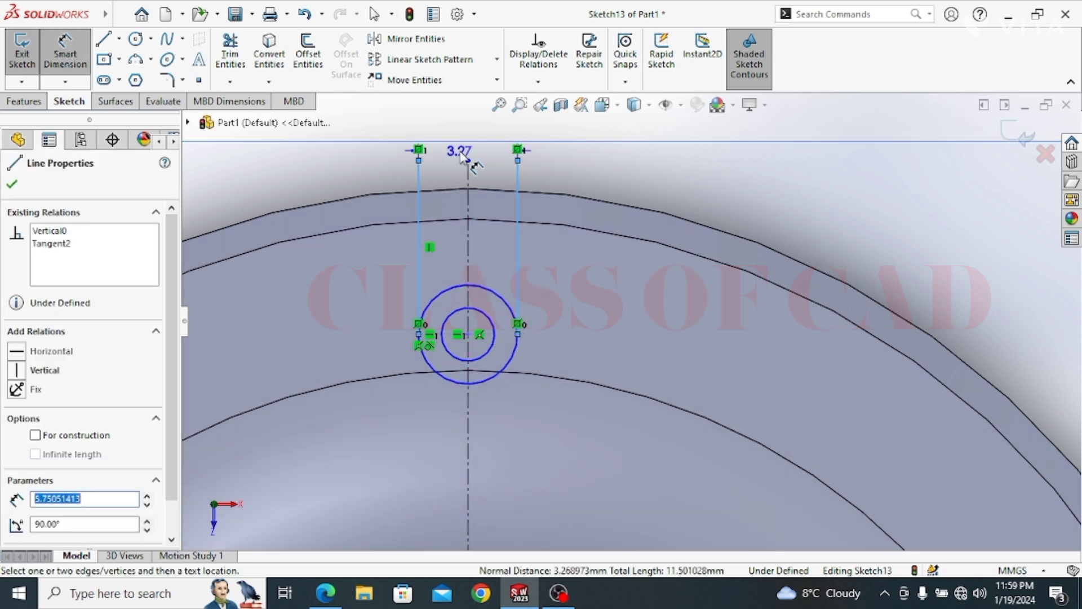
click(454, 152)
text(6)
key(Return)
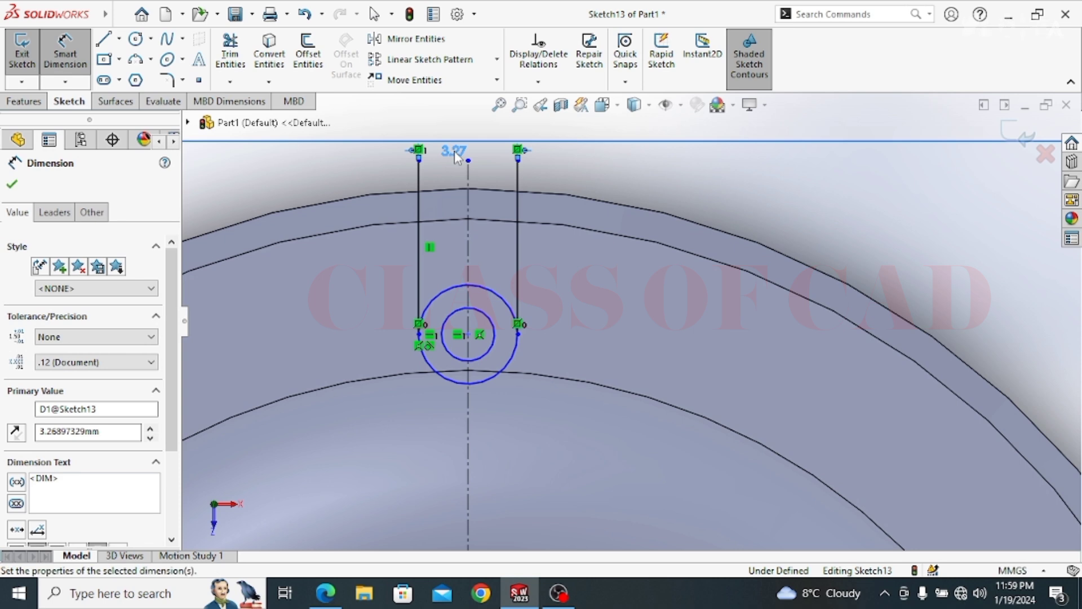
Dimension the inner circle's diameter as 3 mm
click(494, 327)
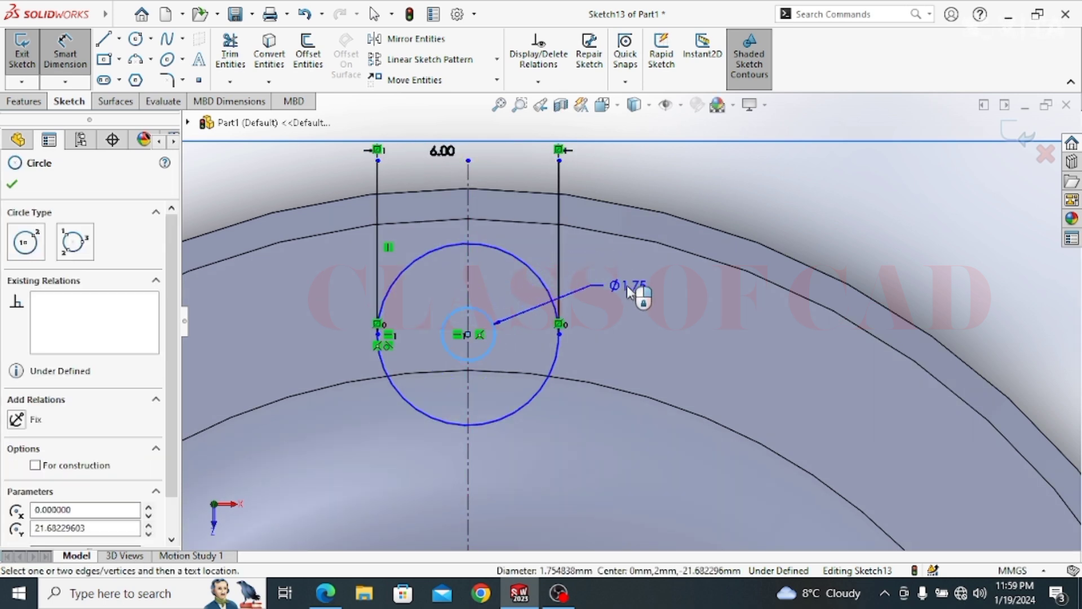
mouse_move(326, 592)
mouse_move(346, 527)
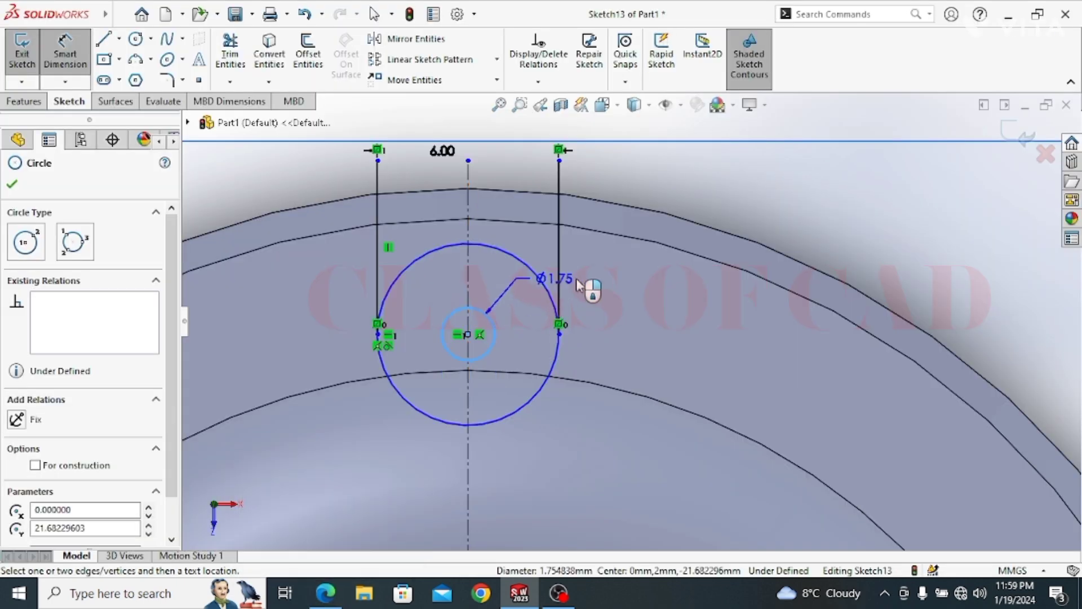
click(691, 184)
key(Return)
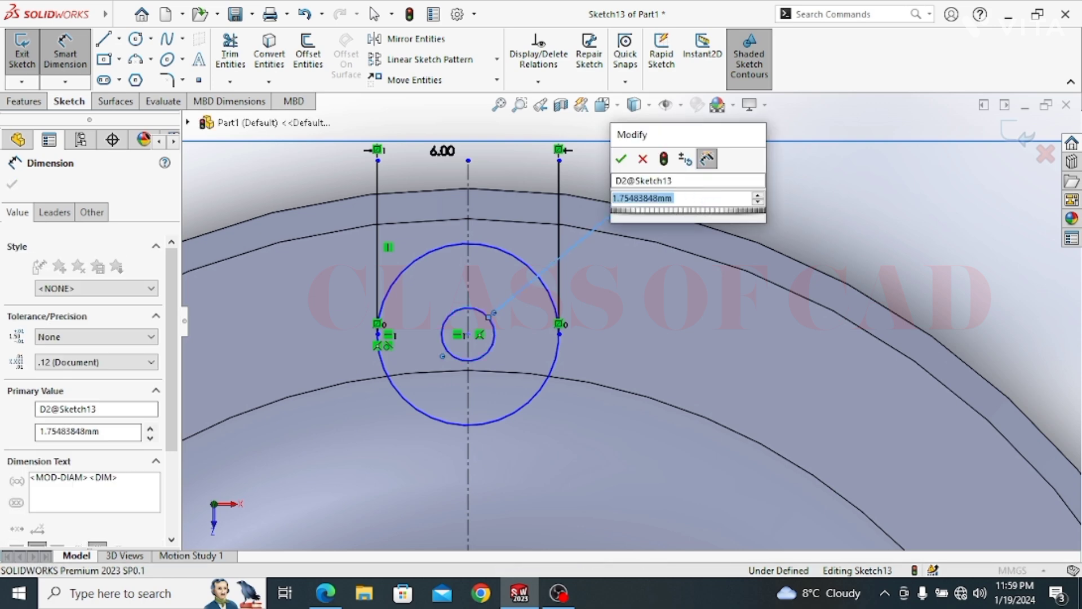
scroll(587, 258, up, 2)
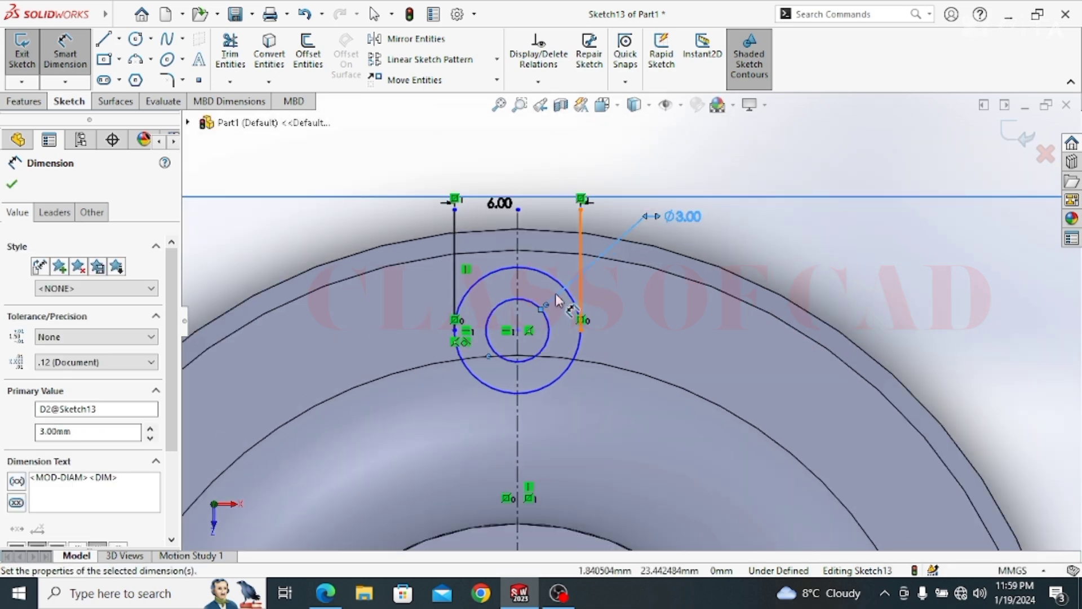
key(Escape)
Add a vertical relation between the circles' centre point and the origin
click(519, 331)
scroll(522, 332, up, 3)
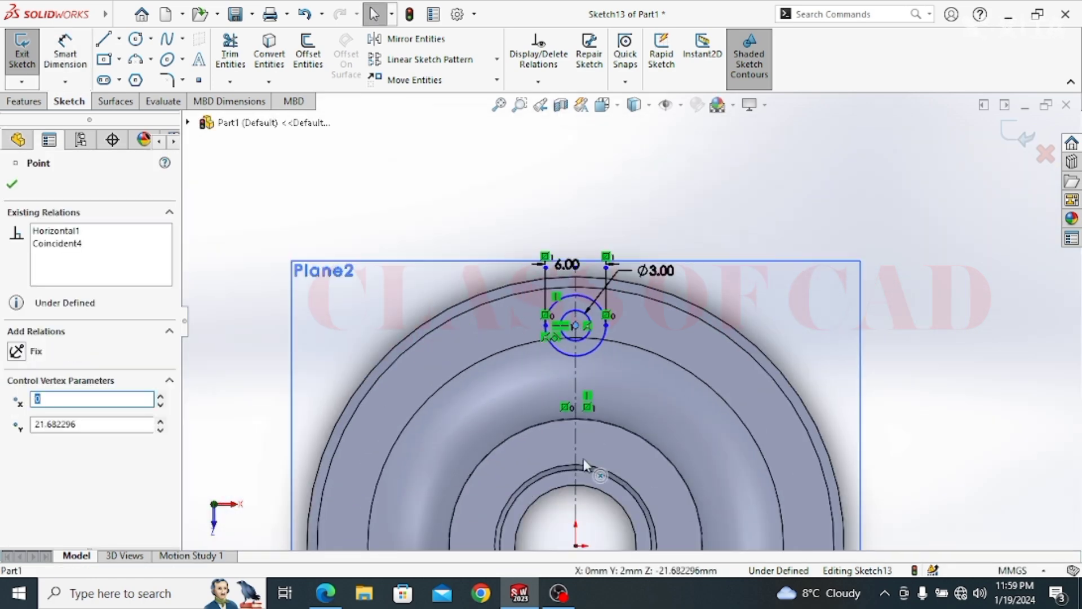
ctrl+click(576, 545)
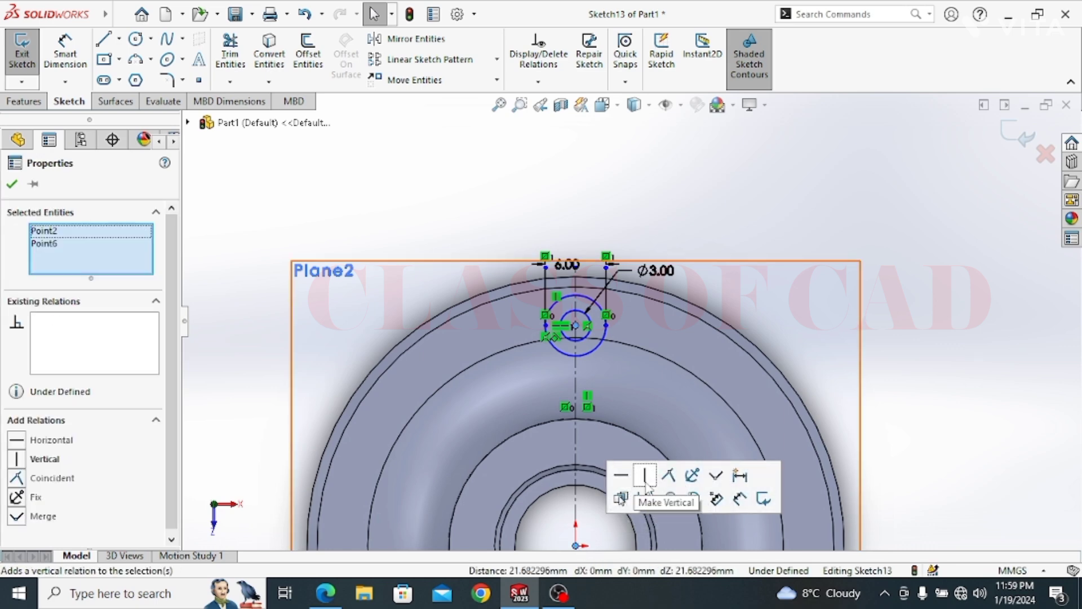
click(648, 486)
click(822, 314)
Convert the disc's outer edge into the sketch and trim the excess lines and arcs to leave a closed U-shaped recess around the hole
scroll(602, 336, down, 2)
ctrl+middle_drag(602, 336, 533, 319)
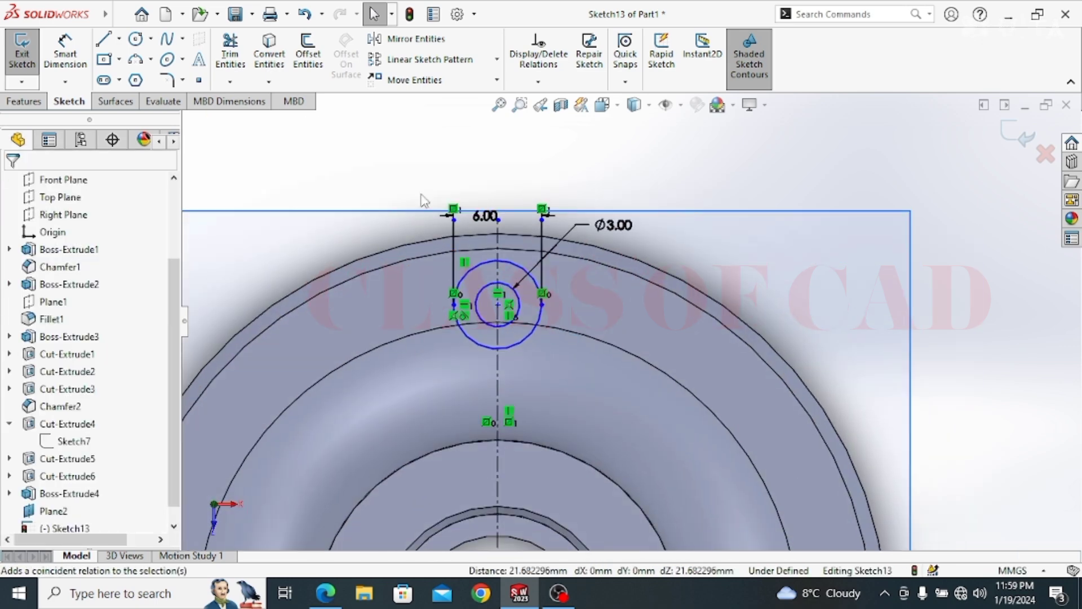
click(600, 248)
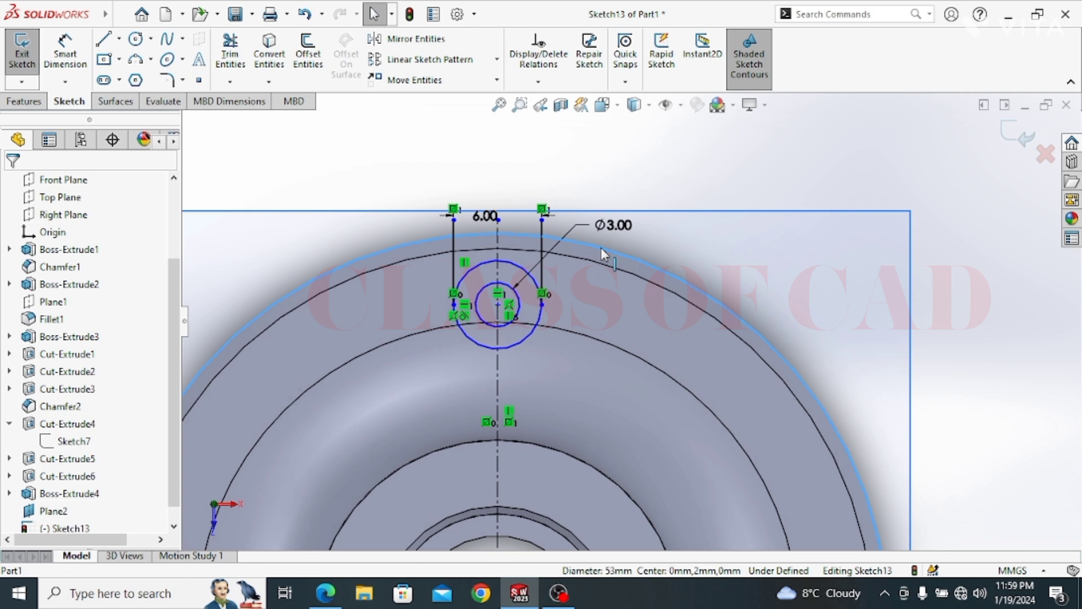
click(506, 201)
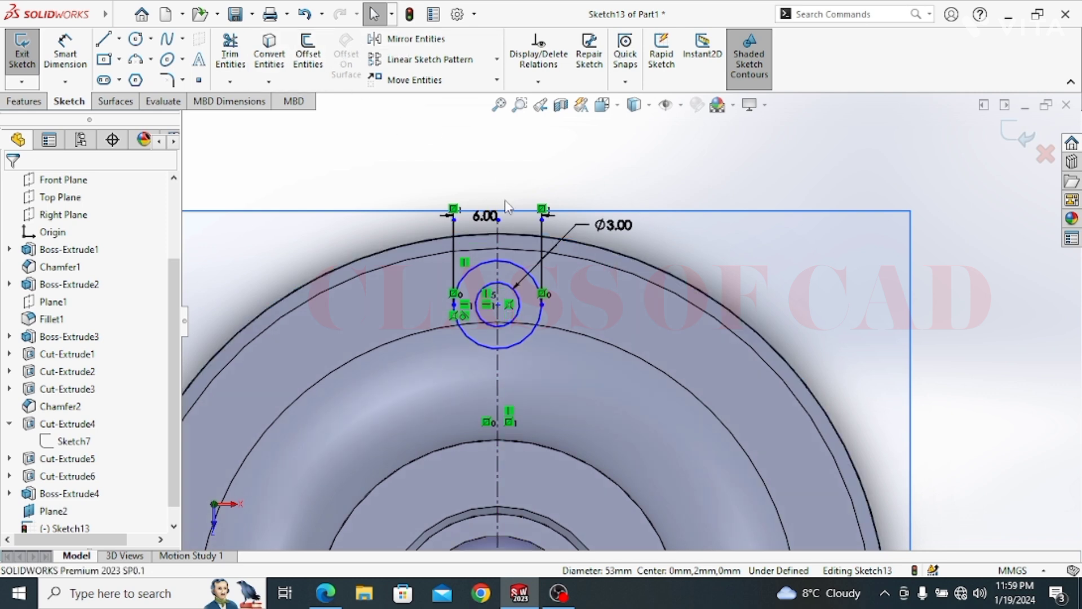
click(231, 57)
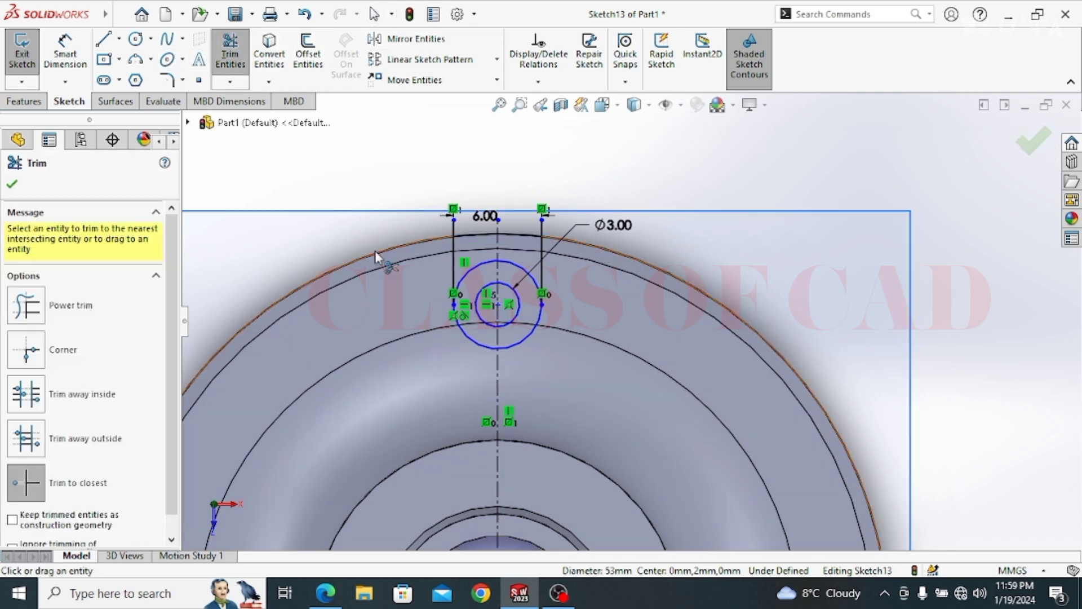
click(544, 224)
click(454, 225)
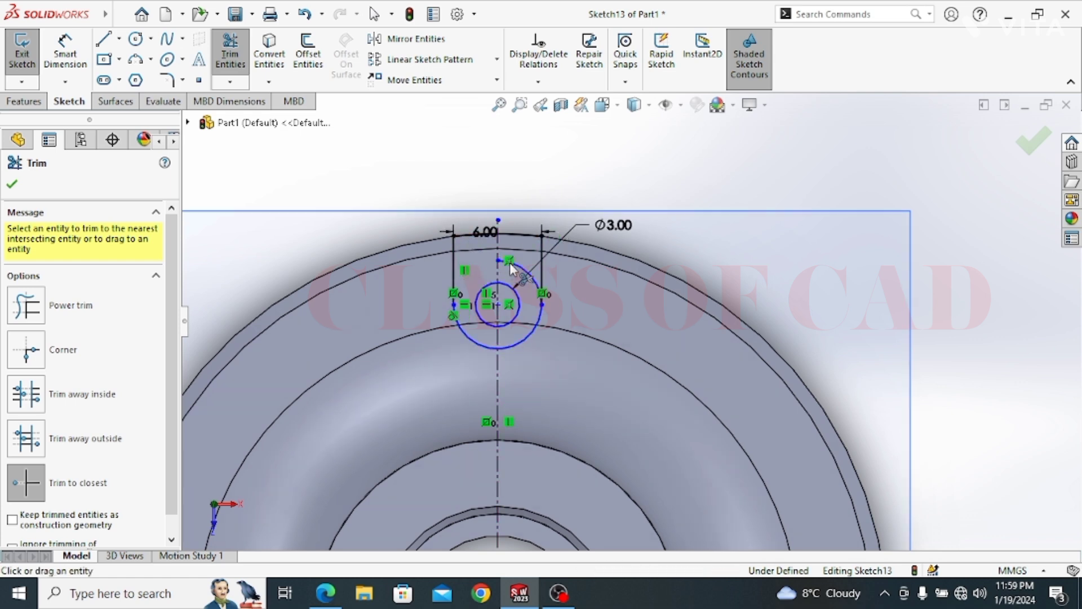
click(531, 279)
key(Escape)
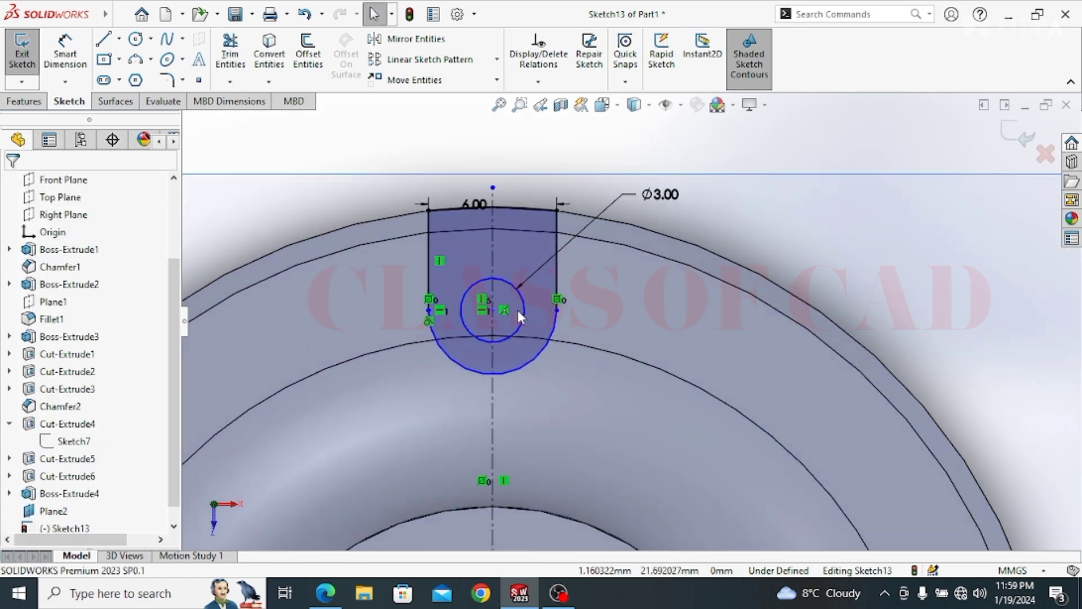
Check the radial position of the base flange's recessed holes in Part1.pdf
key(z)
ctrl+middle_drag(473, 302, 417, 249)
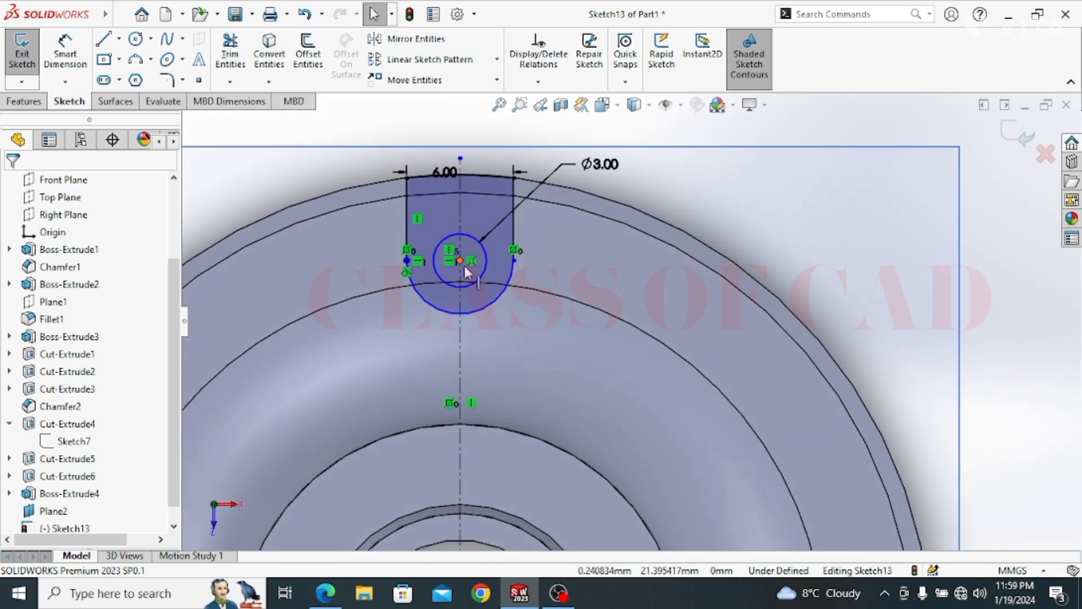
scroll(462, 264, up, 1)
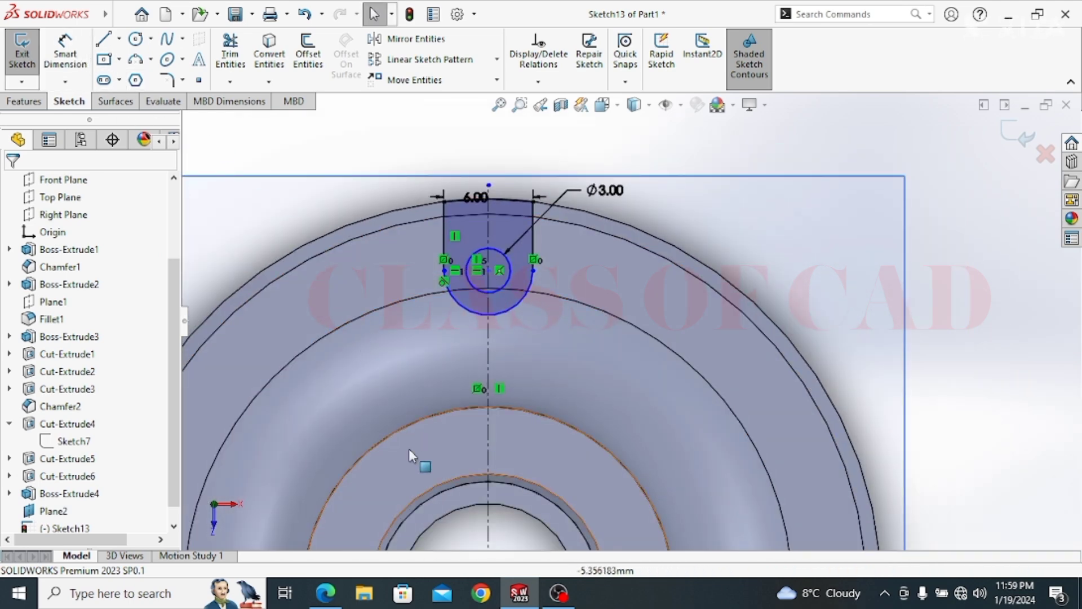
click(327, 593)
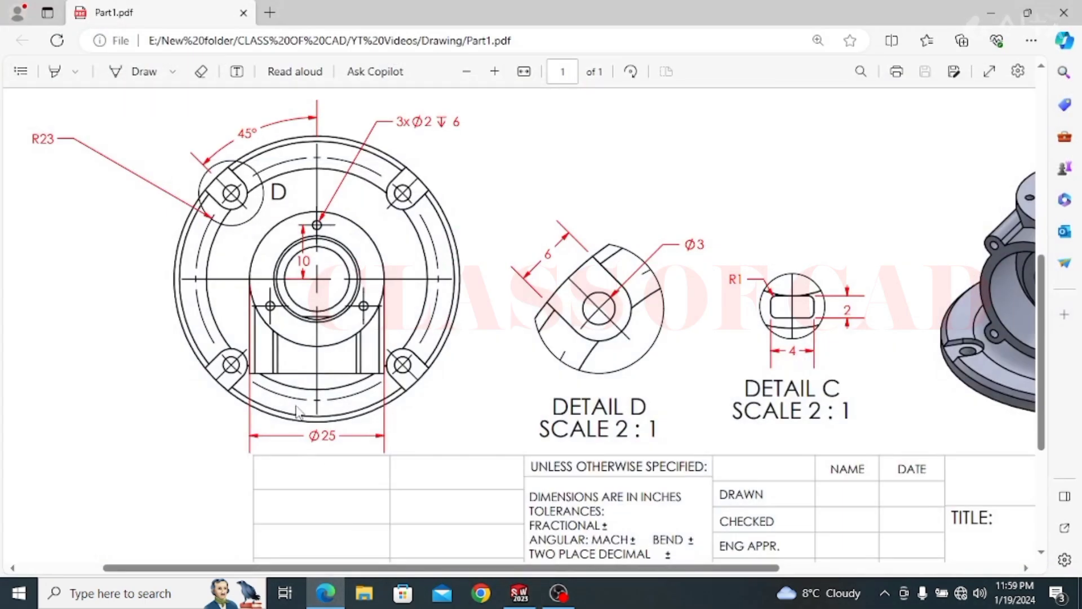
click(991, 6)
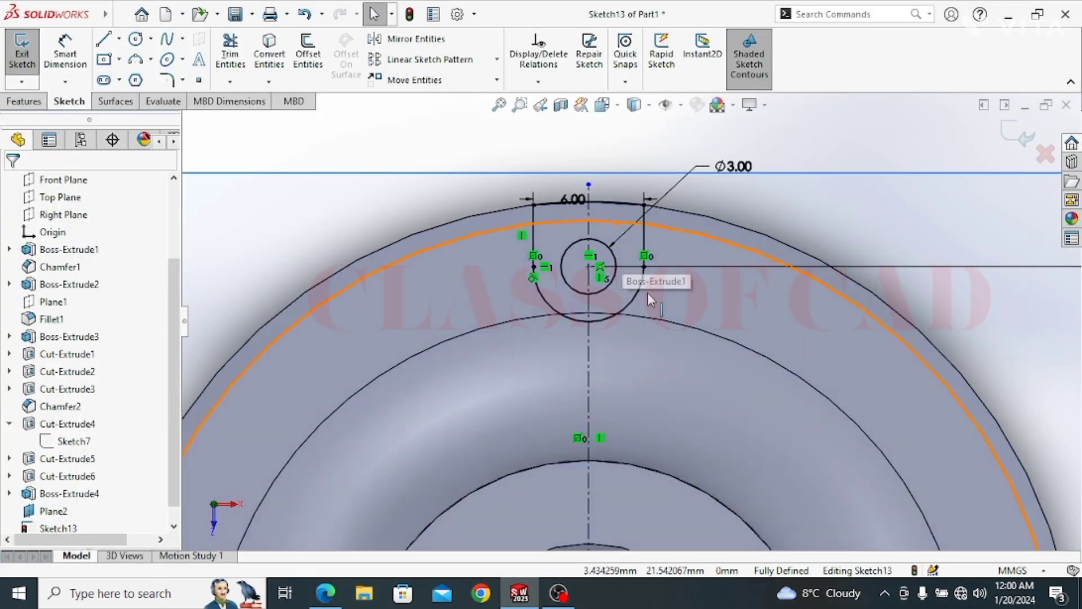
Move the 6 mm width dimension further above the recess profile, clear of the flange edge
ctrl+middle_drag(648, 292, 577, 265)
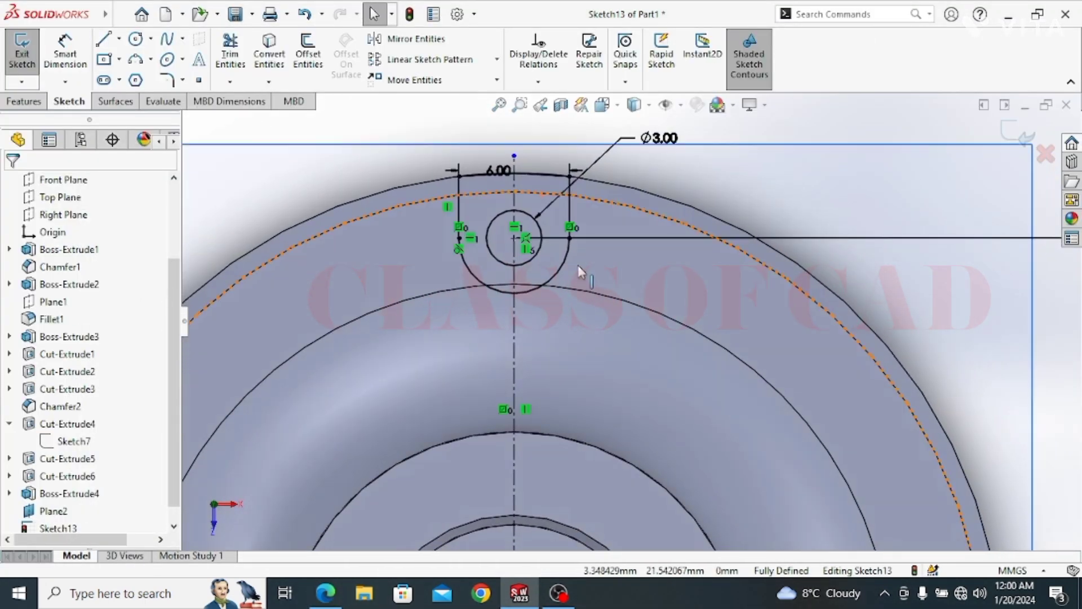
scroll(631, 301, up, 2)
ctrl+middle_drag(677, 306, 641, 263)
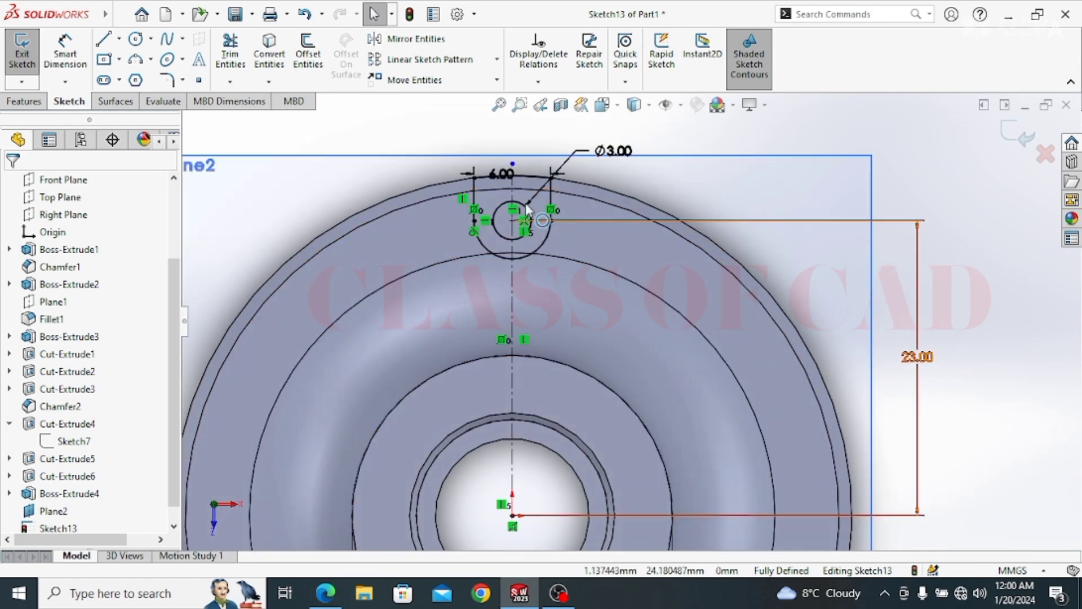
drag(504, 174, 506, 147)
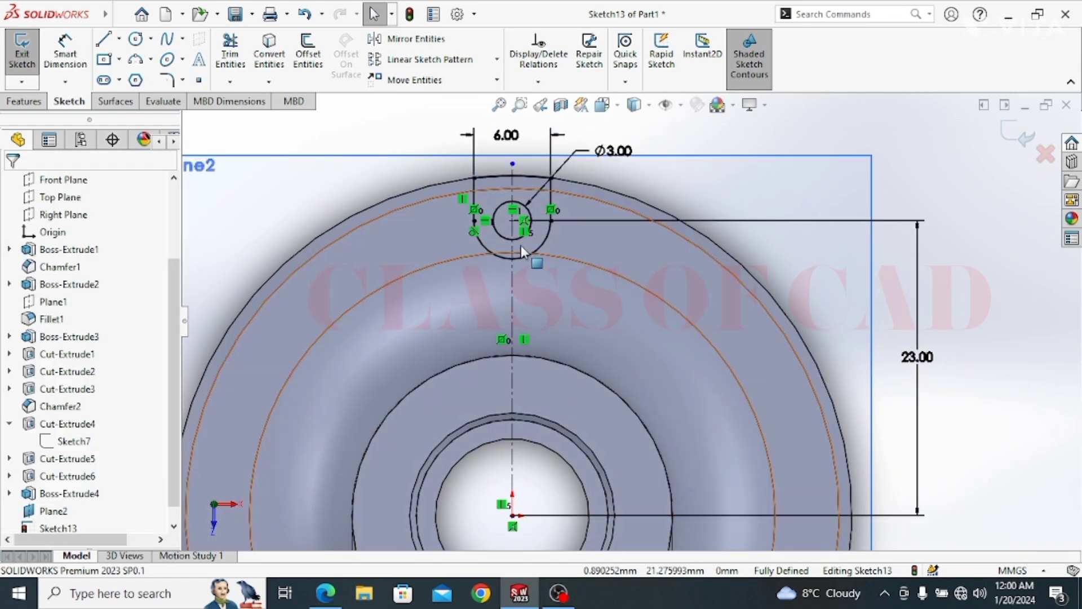
Cut-extrude the recess profile blind 3 mm with the cut direction reversed to point upward
click(39, 103)
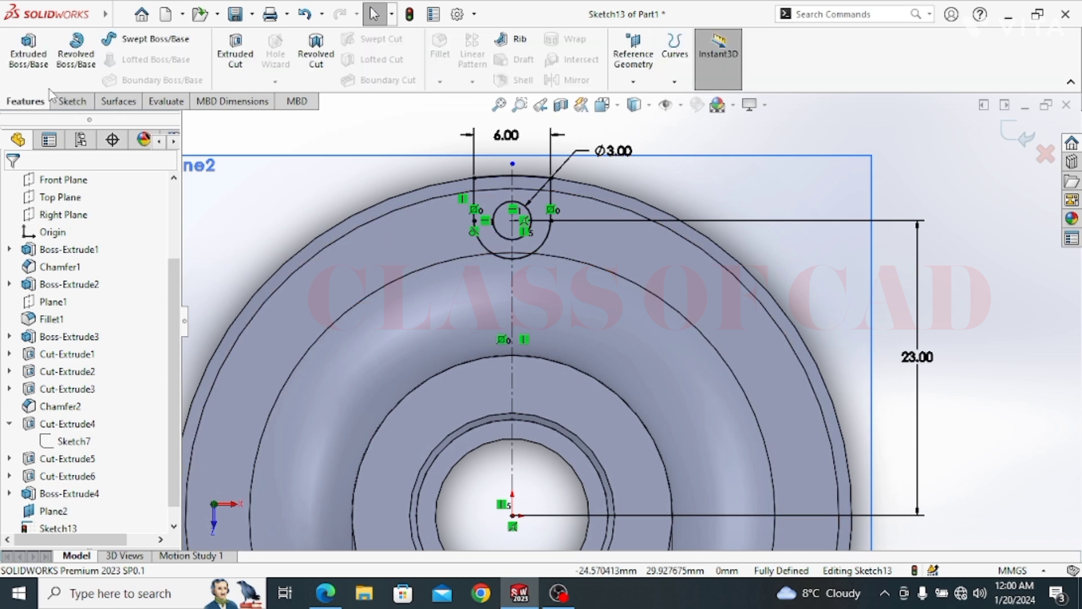
click(236, 58)
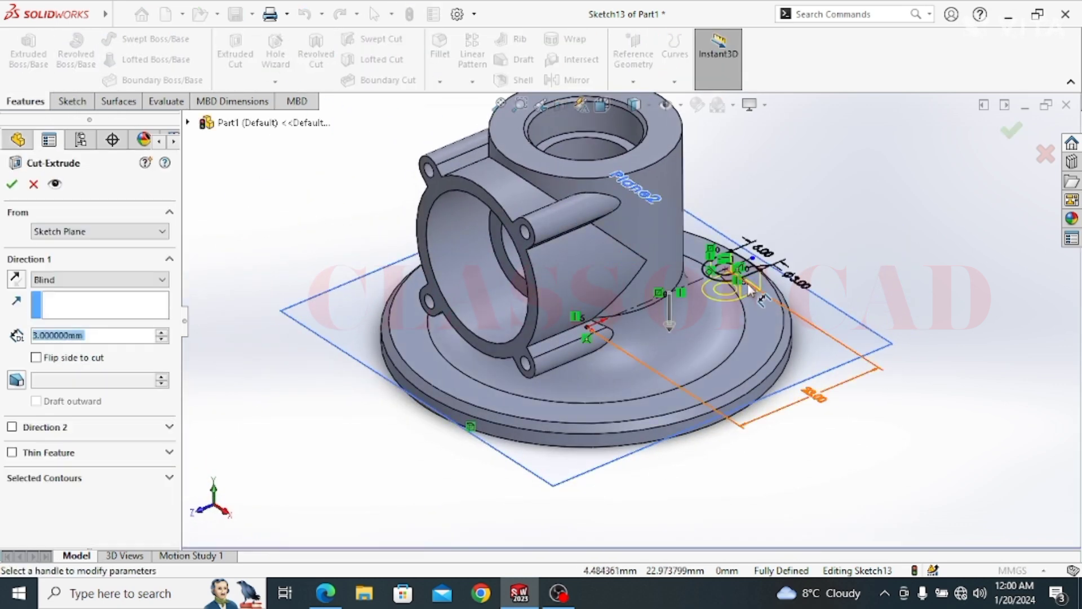
click(15, 278)
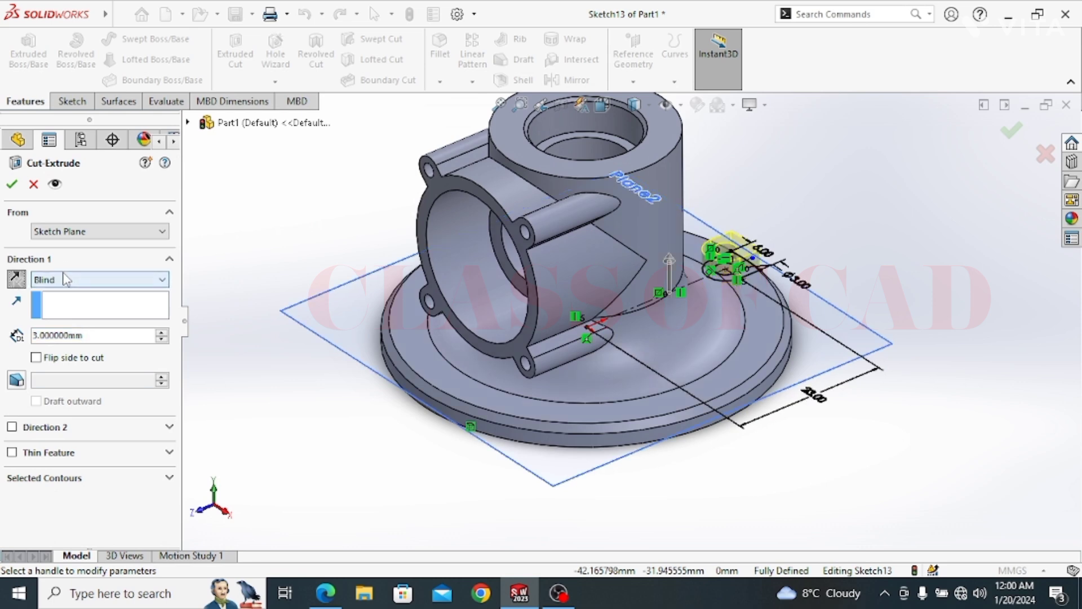
click(12, 185)
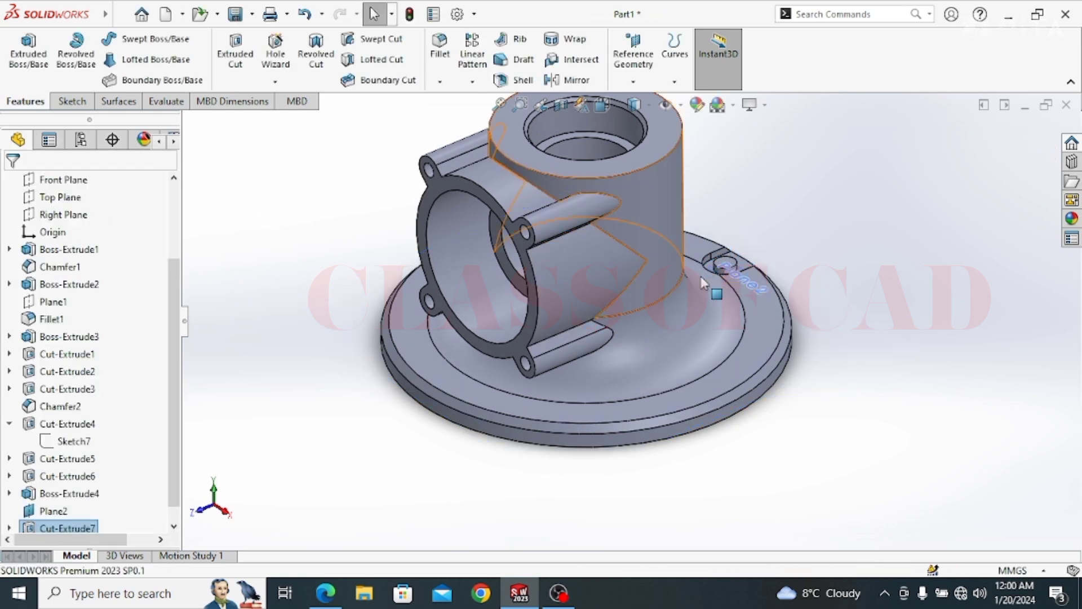
Edit the recess cut's sketch, delete its 3 mm circle and rebuild the cut
scroll(704, 274, down, 5)
middle_drag(728, 284, 673, 310)
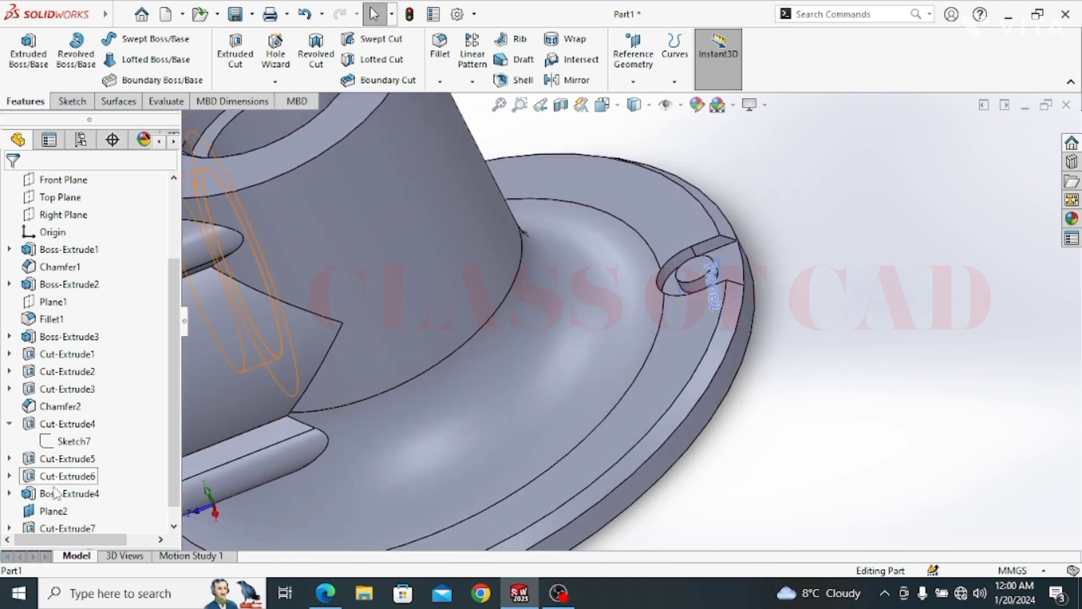
scroll(55, 512, down, 1)
click(9, 511)
click(73, 511)
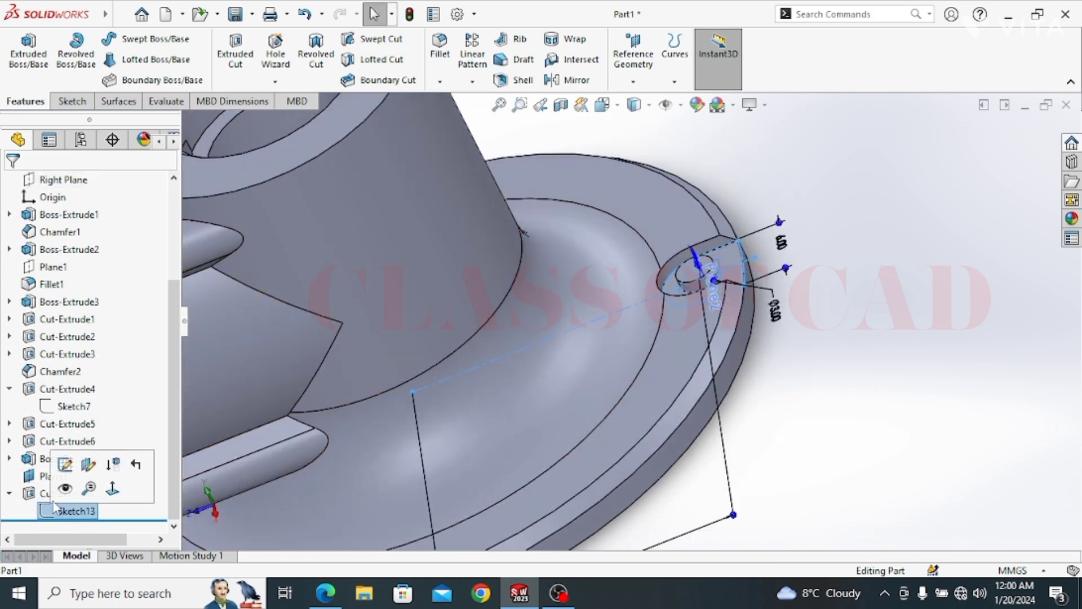
click(72, 465)
scroll(626, 186, down, 4)
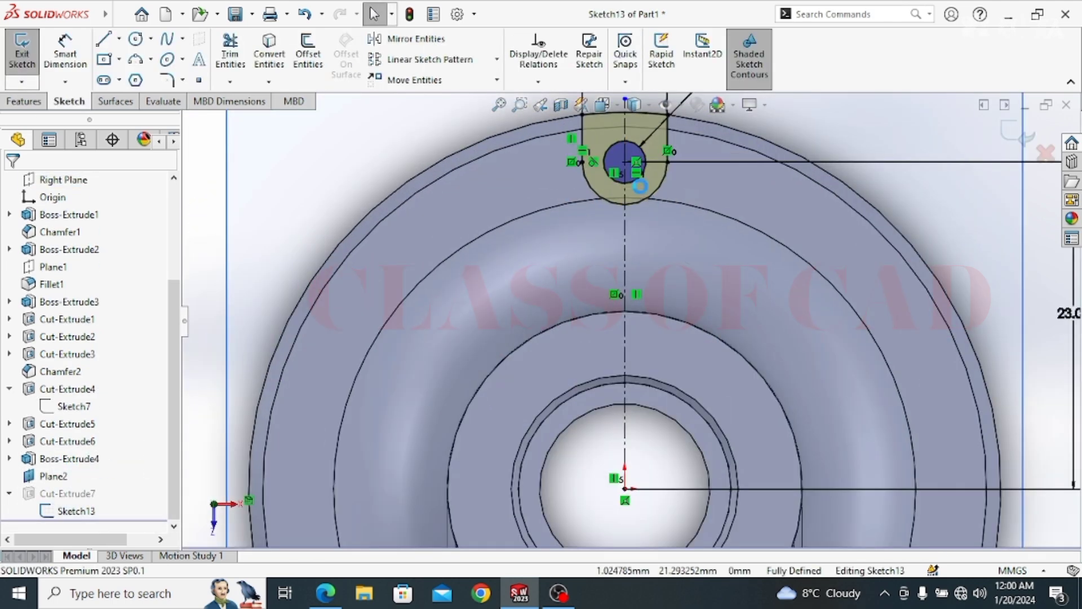
key(Delete)
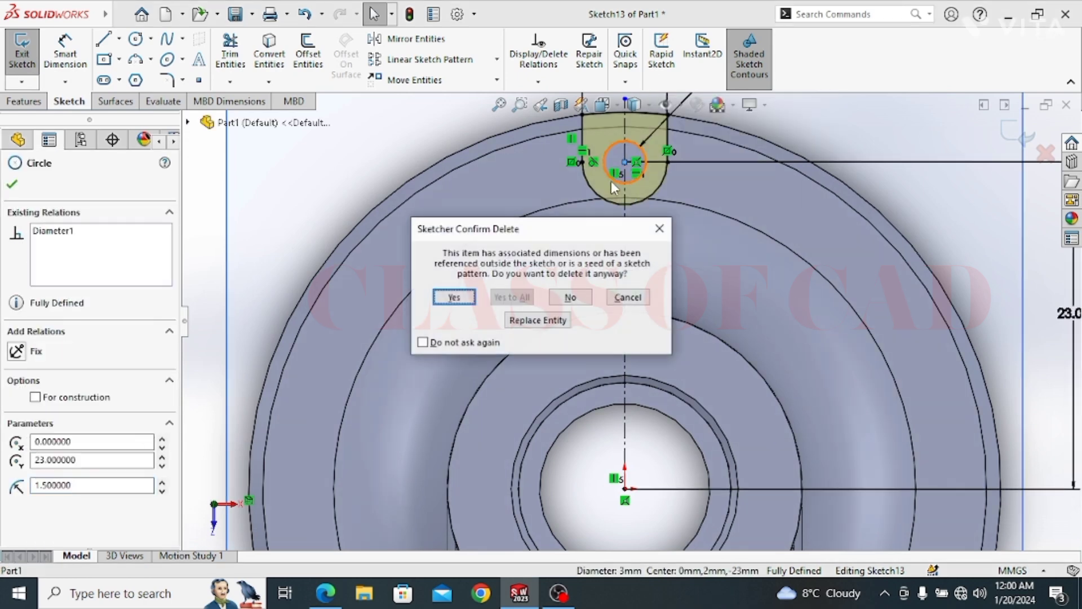
key(Return)
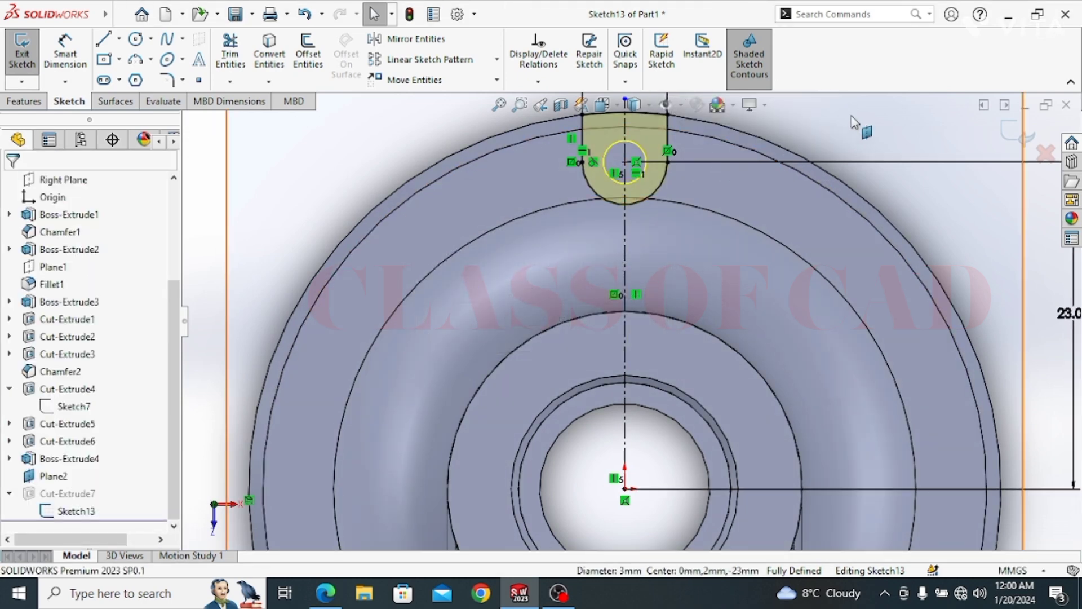
click(1010, 144)
Start a sketch on the recess floor and draw a circle about 2.6 mm in diameter centred on the recess's rounded end
mouse_move(667, 294)
middle_down()
mouse_move(704, 178)
mouse_move(602, 114)
mouse_move(606, 172)
mouse_move(639, 107)
mouse_move(643, 121)
middle_up()
scroll(643, 214, up, 3)
middle_drag(621, 370, 611, 387)
click(708, 294)
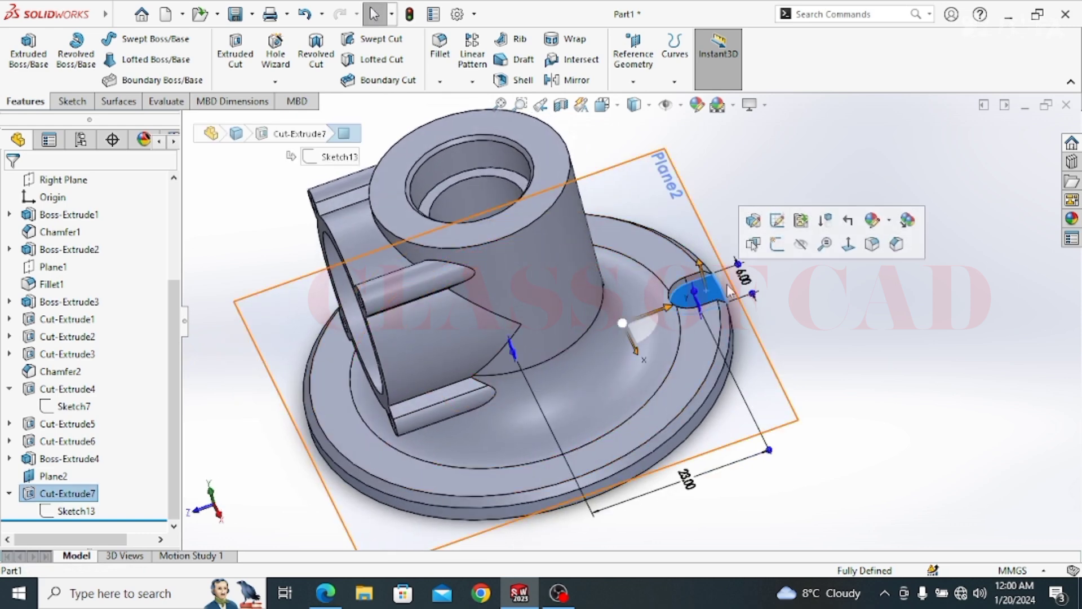
click(778, 246)
scroll(641, 174, down, 3)
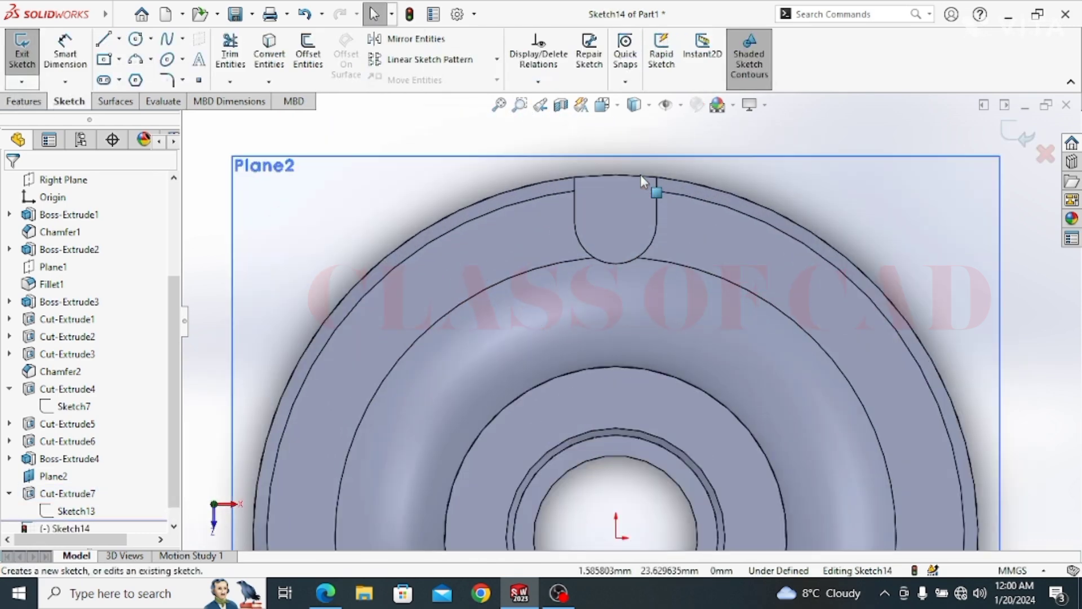
click(135, 42)
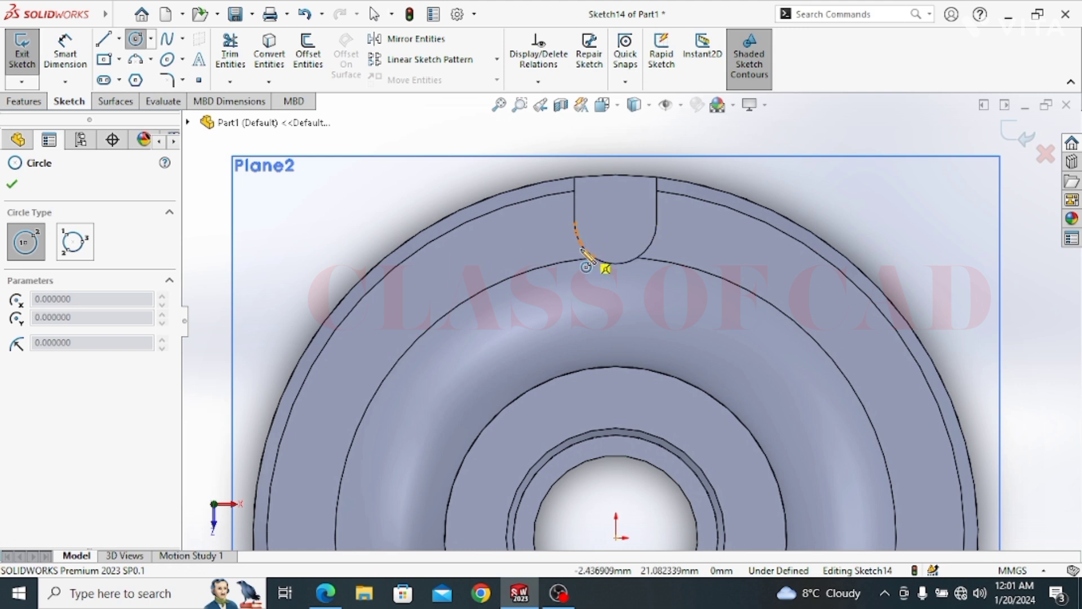
click(616, 222)
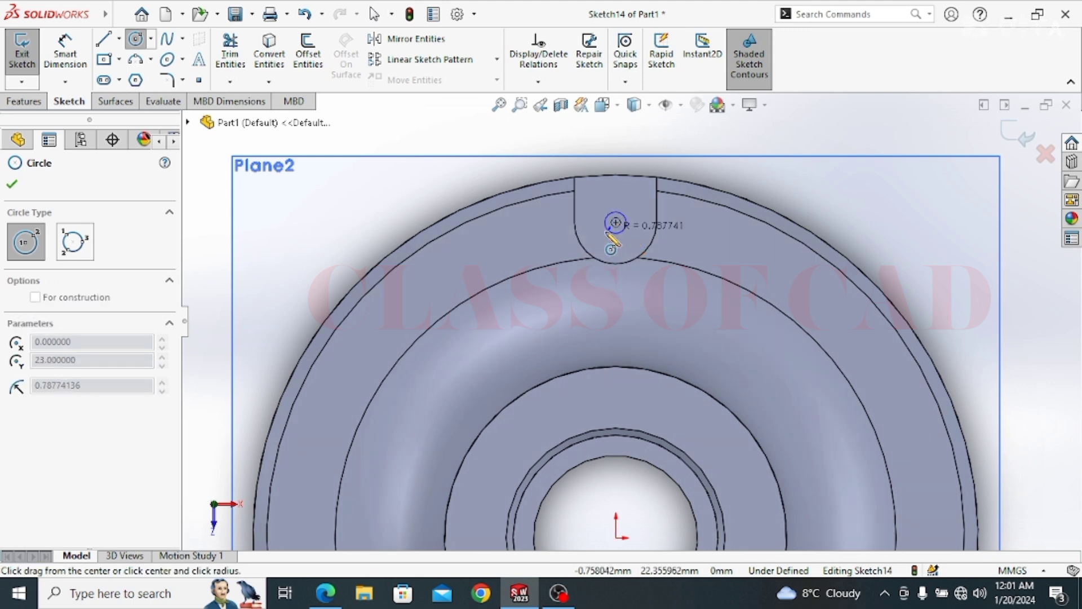
click(629, 235)
key(Escape)
key(Escape)
Dimension the circle's diameter as 3 mm
key(d)
click(598, 224)
click(461, 143)
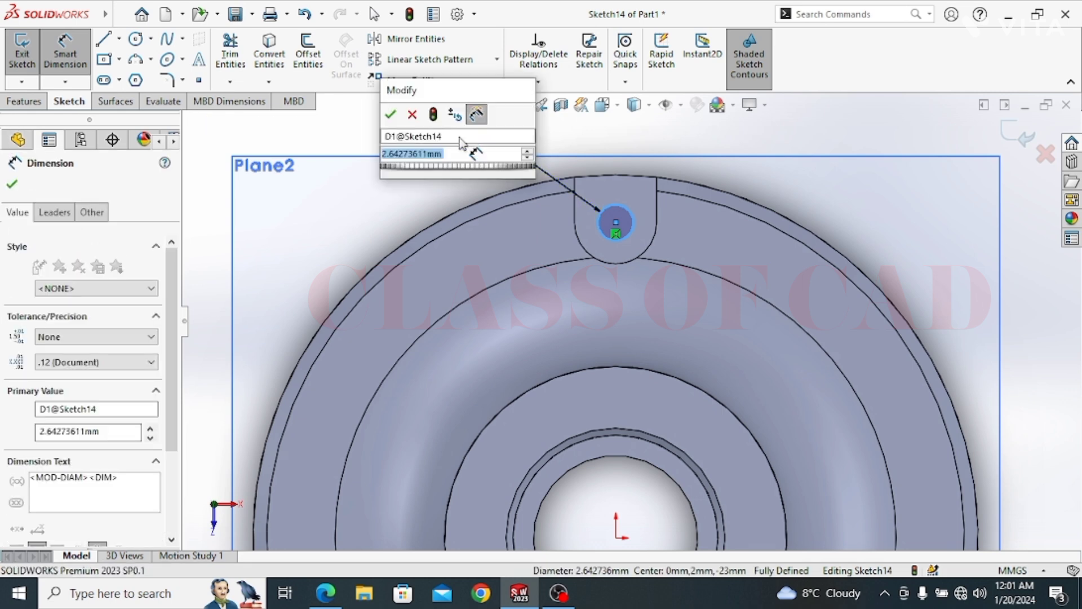
text(3)
key(Return)
key(Escape)
key(Escape)
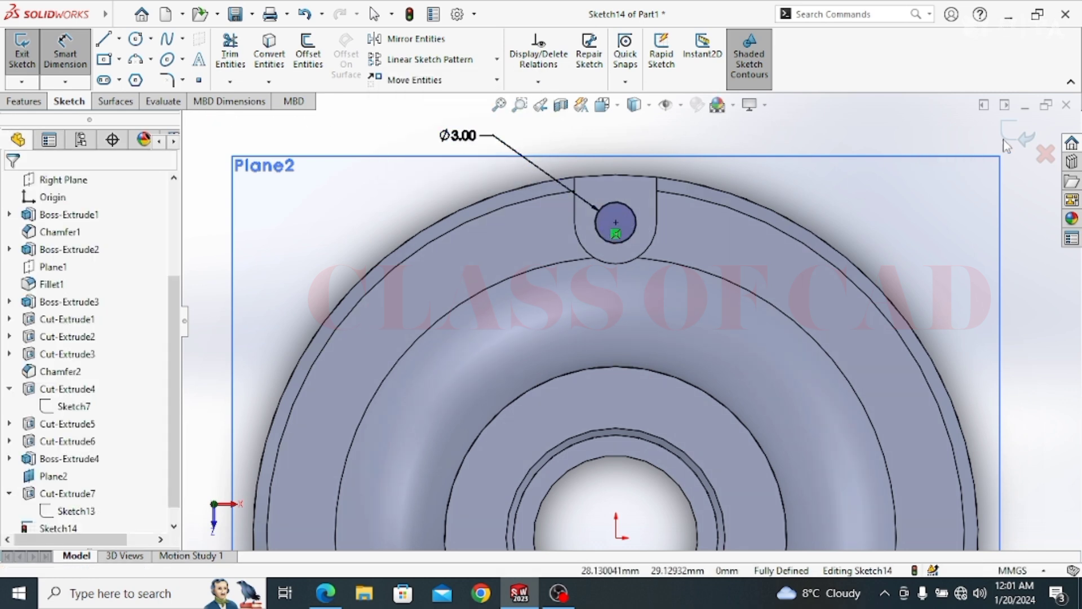
Cut-extrude the circle blind 3 mm down through the base flange at the recess
click(28, 102)
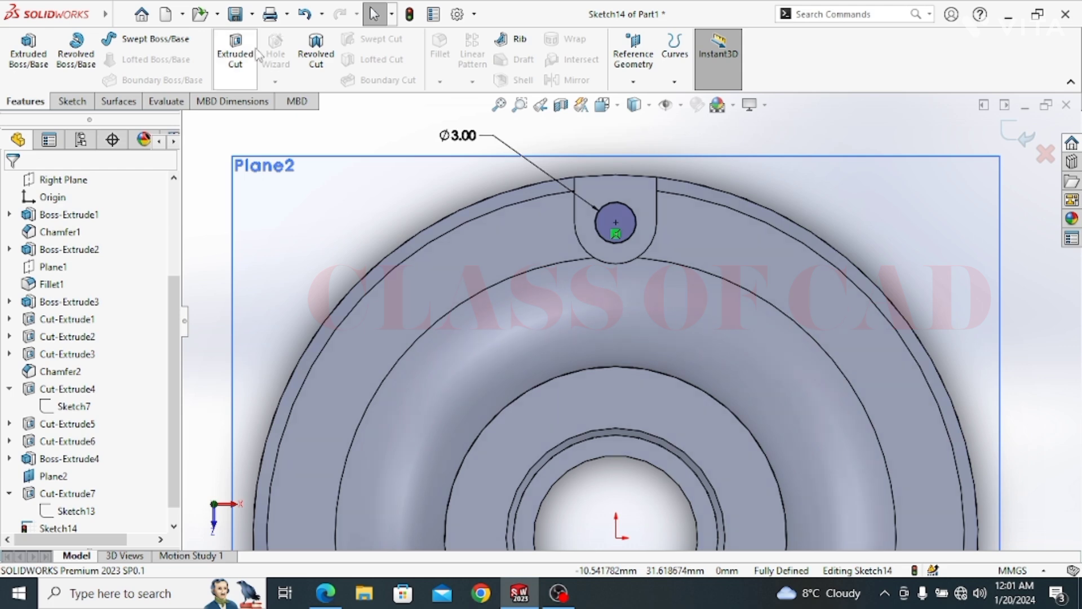
click(236, 63)
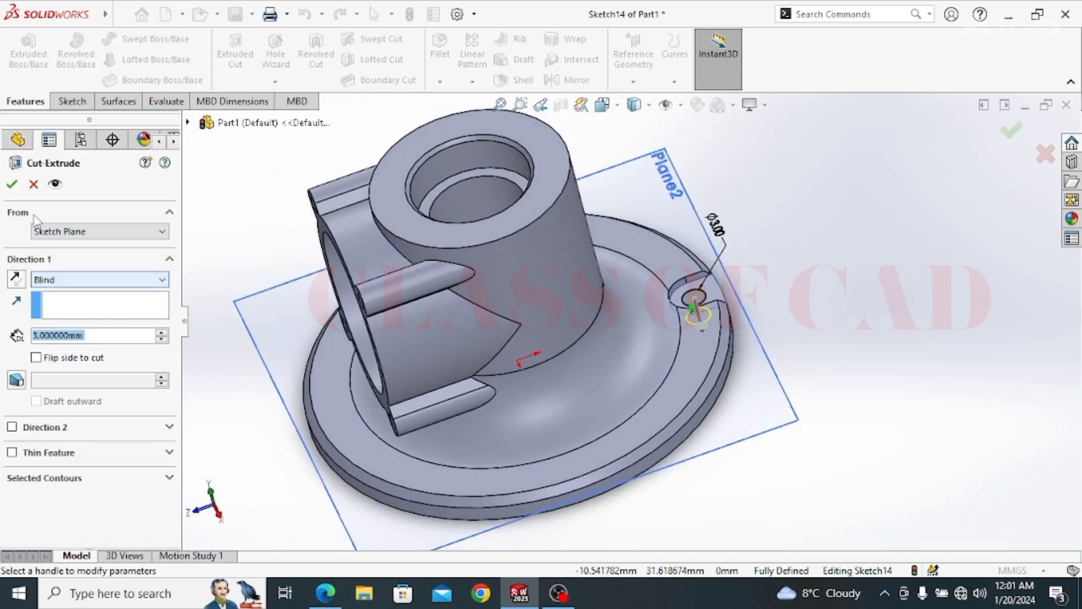
click(11, 185)
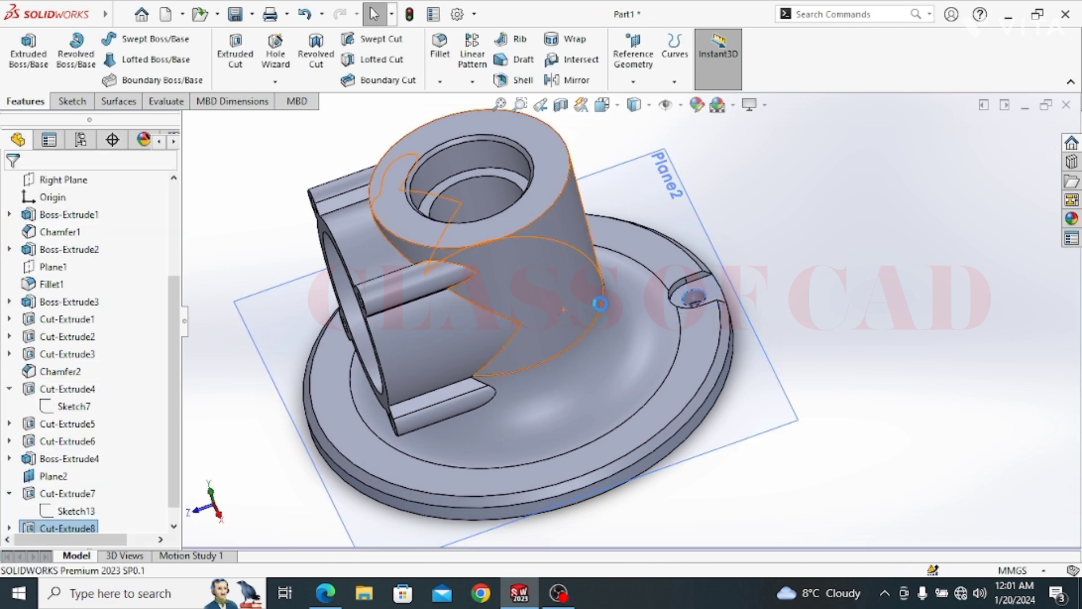
Hide Plane2 in the model view
middle_drag(698, 309, 724, 344)
click(758, 364)
click(838, 318)
Circular-pattern the recess cut and its hole, Cut-Extrude7 and Cut-Extrude8, around the base disc's circular edge with 4 equally spaced instances over 360 degrees
click(472, 84)
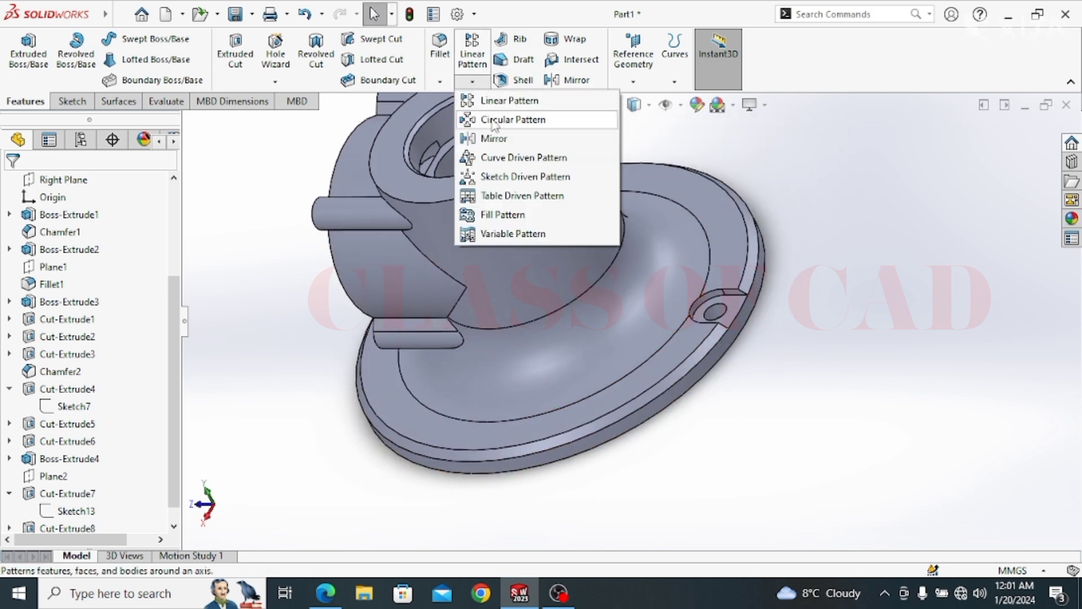
click(503, 116)
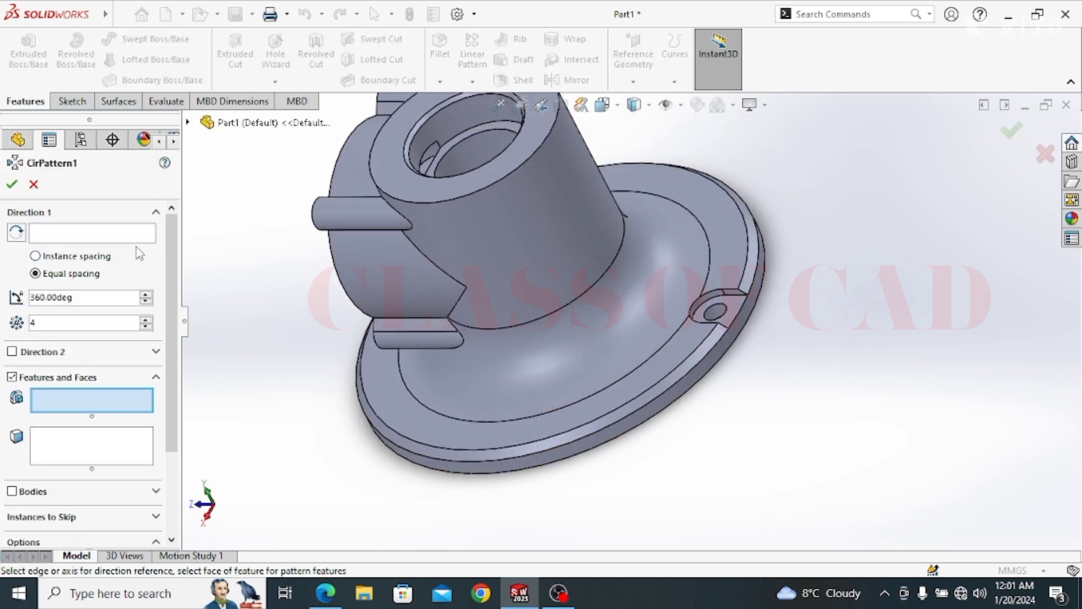
click(141, 231)
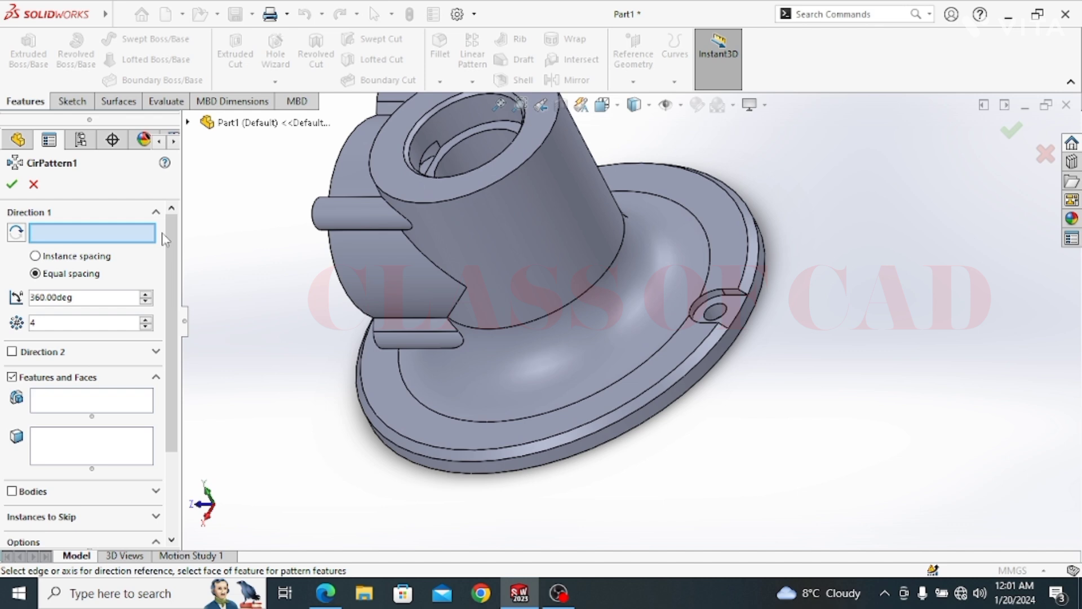
click(465, 195)
click(188, 122)
scroll(207, 263, down, 1)
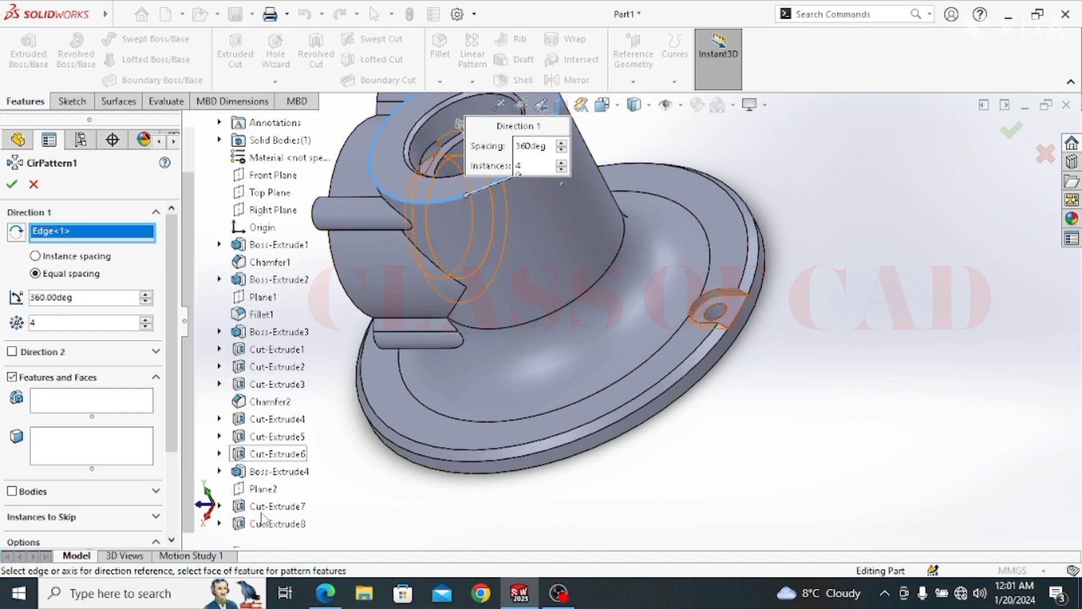
click(262, 506)
click(270, 524)
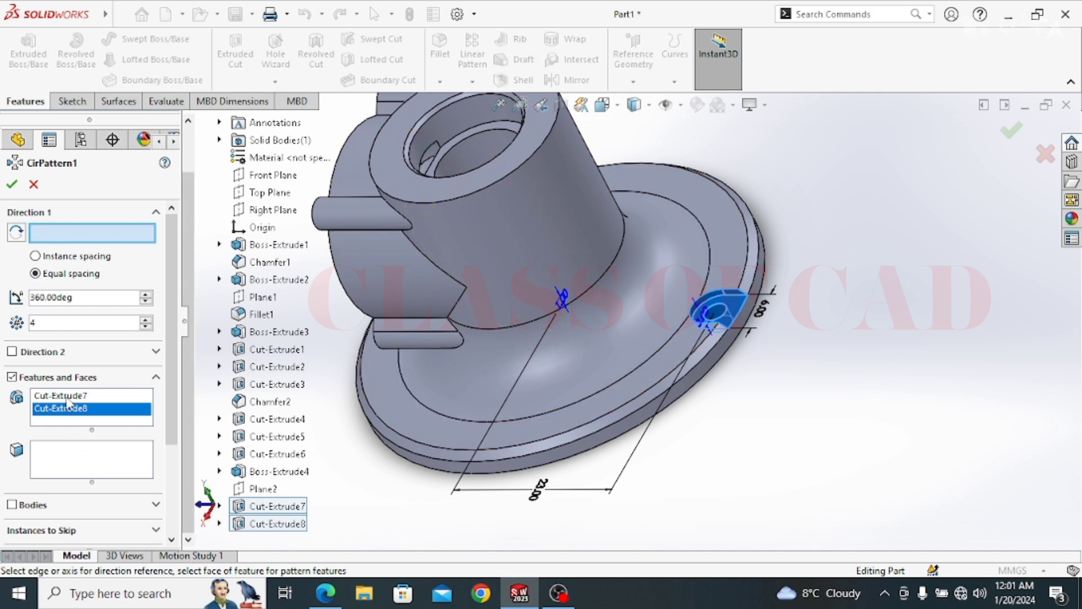
click(603, 434)
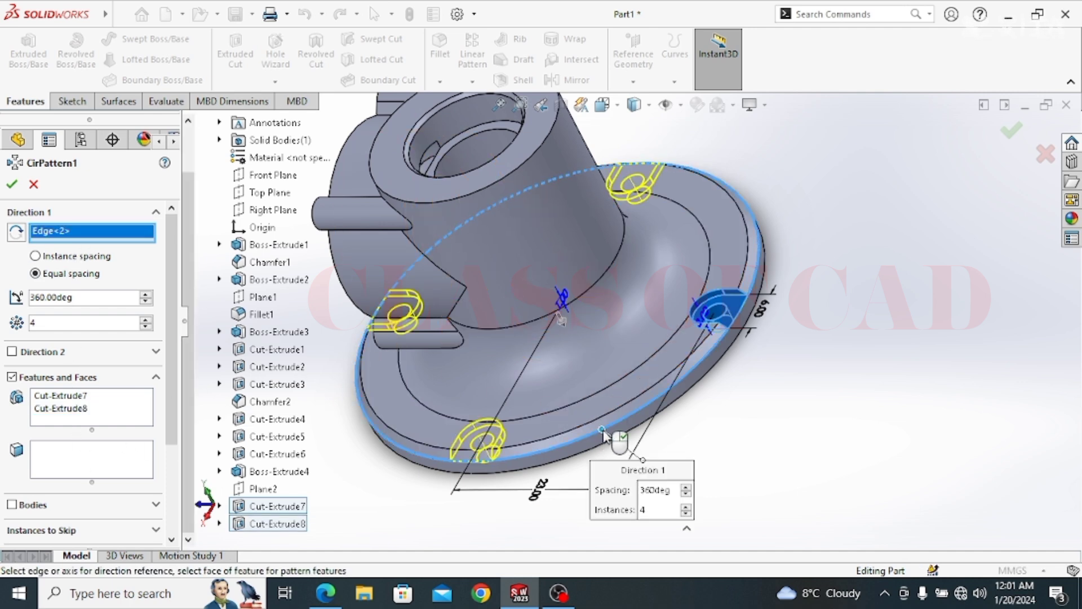
click(10, 186)
middle_drag(646, 341, 717, 338)
key(ctrl+7)
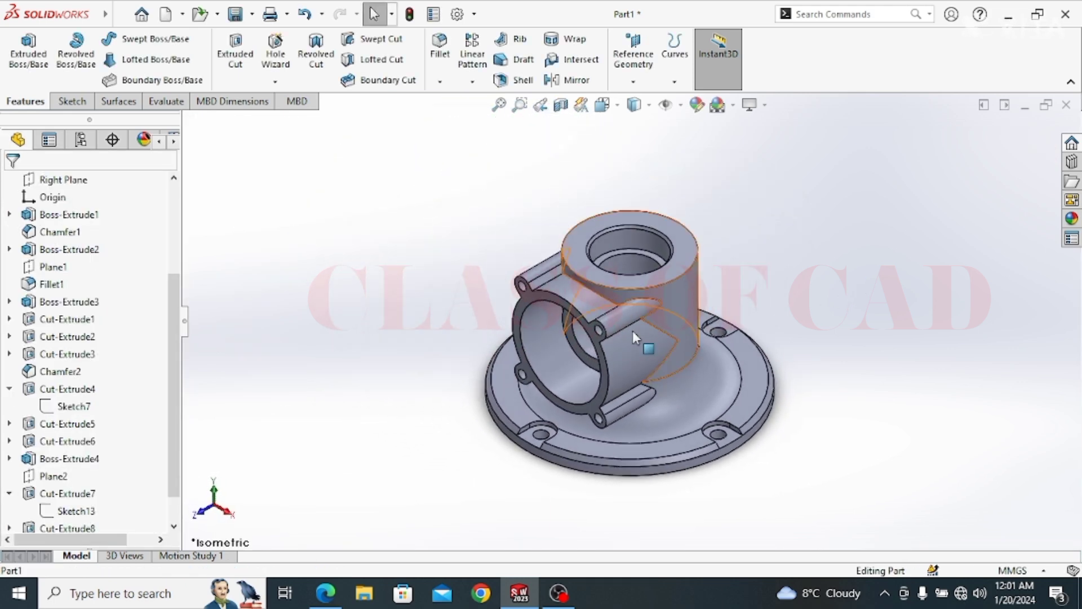
Switch to Part1.pdf in Edge, check the isometric view and hole callouts for the remaining holes, and return to the SOLIDWORKS model
click(327, 594)
scroll(471, 437, up, 4)
scroll(789, 417, right, 5)
scroll(781, 436, down, 2)
scroll(781, 436, down, 2)
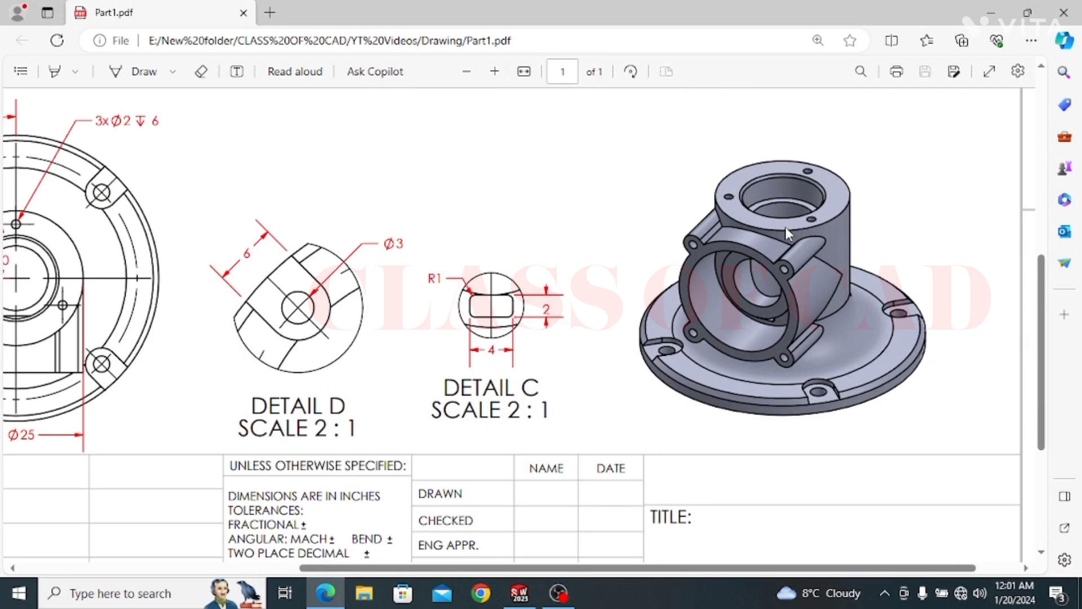
key(alt+Tab)
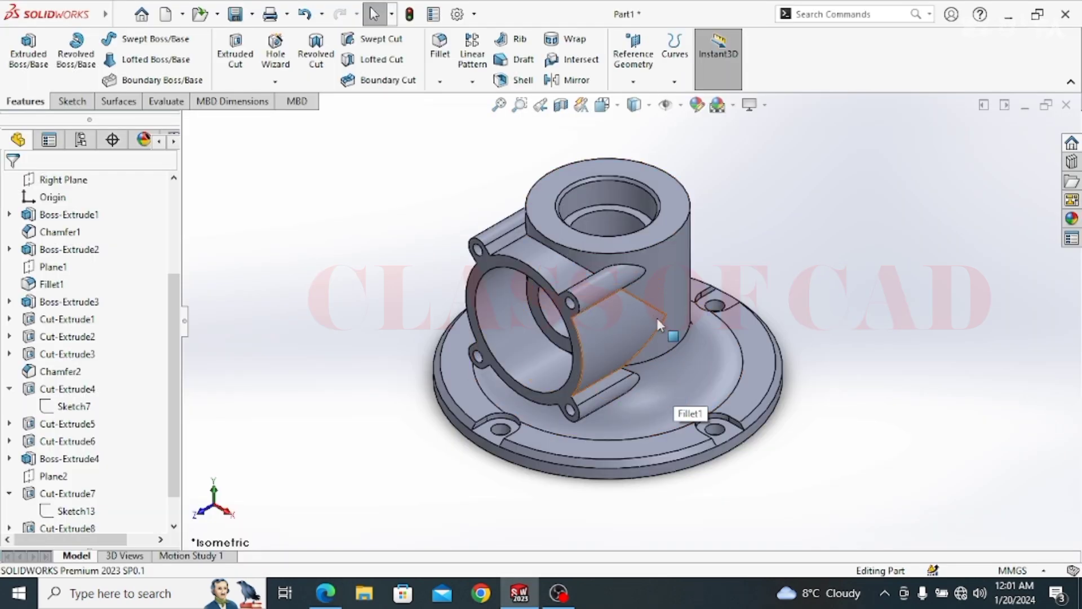
ctrl+middle_drag(724, 387, 679, 400)
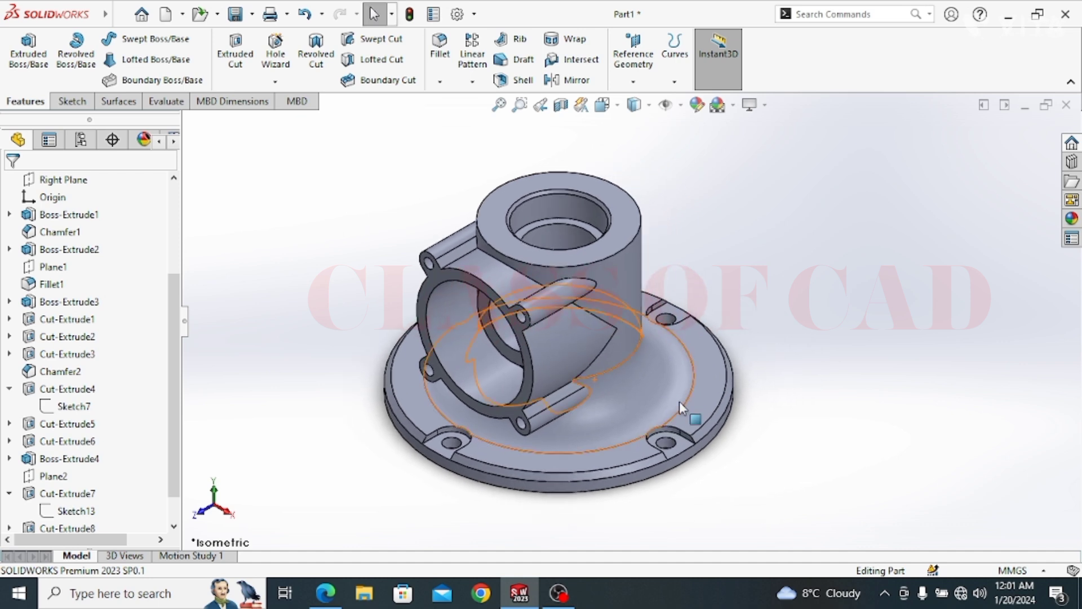